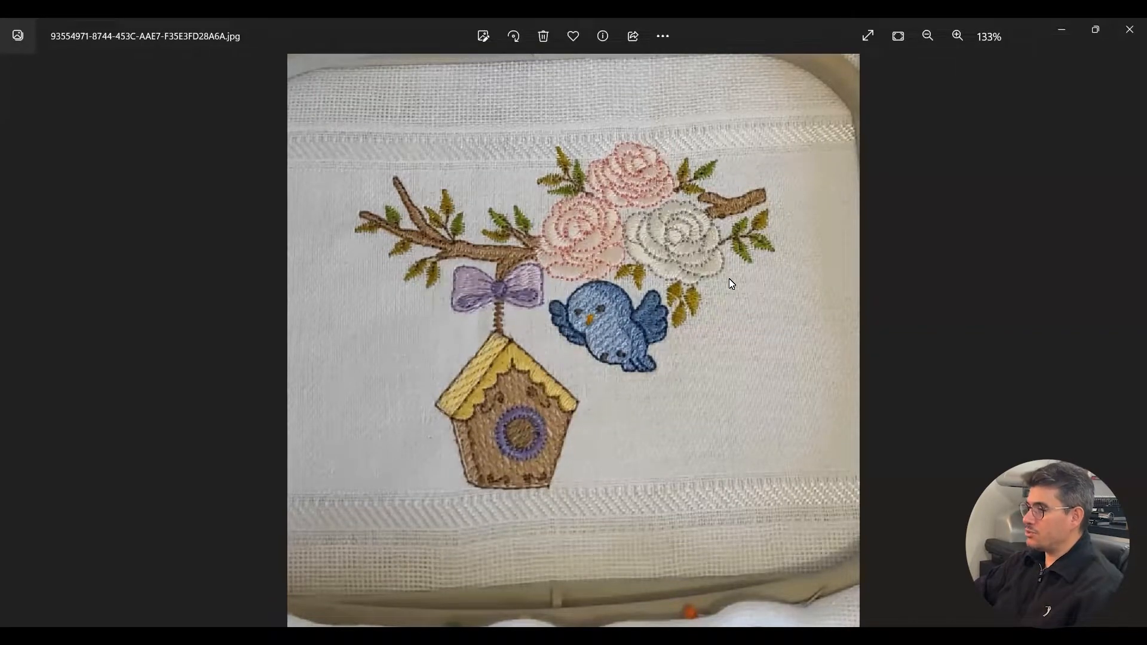
Examine the front photo of the stitched embroidery up close, covering the roses, branch, bow, bird and birdhouse.
scroll(729, 279, "down", 1)
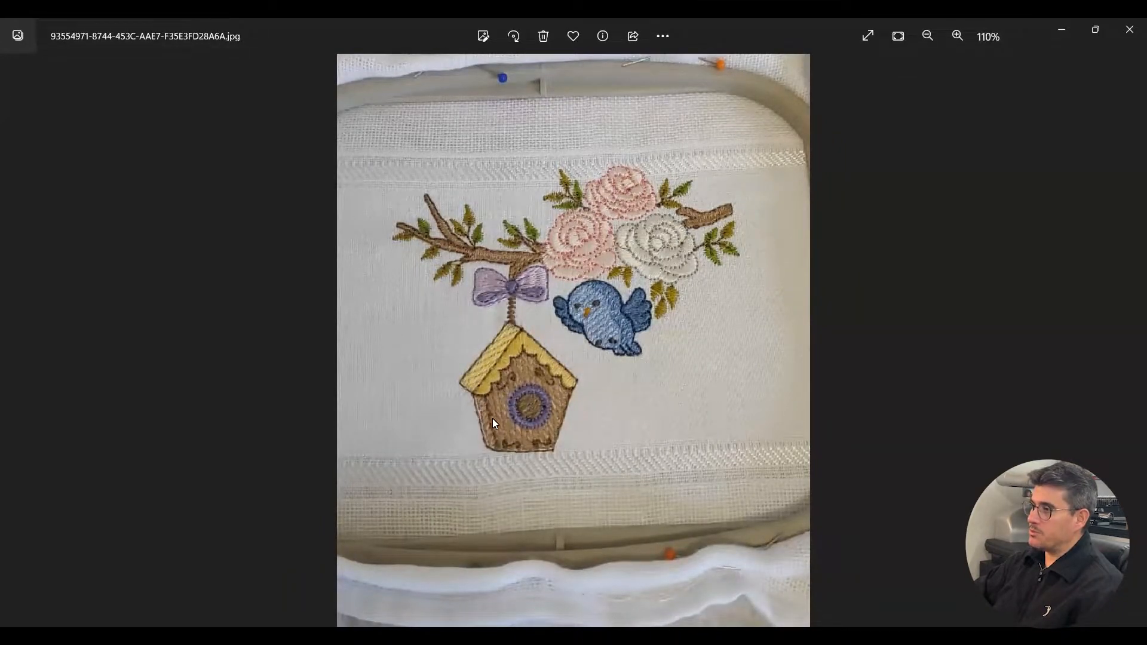
scroll(492, 419, "up", 3)
scroll(460, 376, "down", 2)
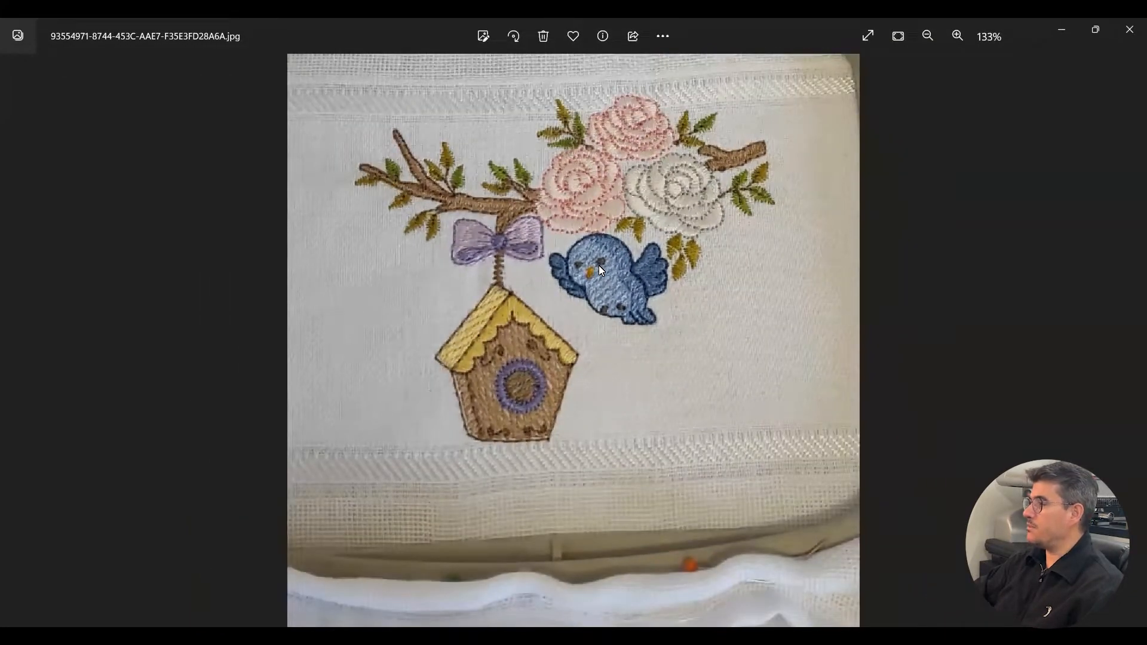
scroll(599, 265, "down", 1)
scroll(573, 261, "up", 1)
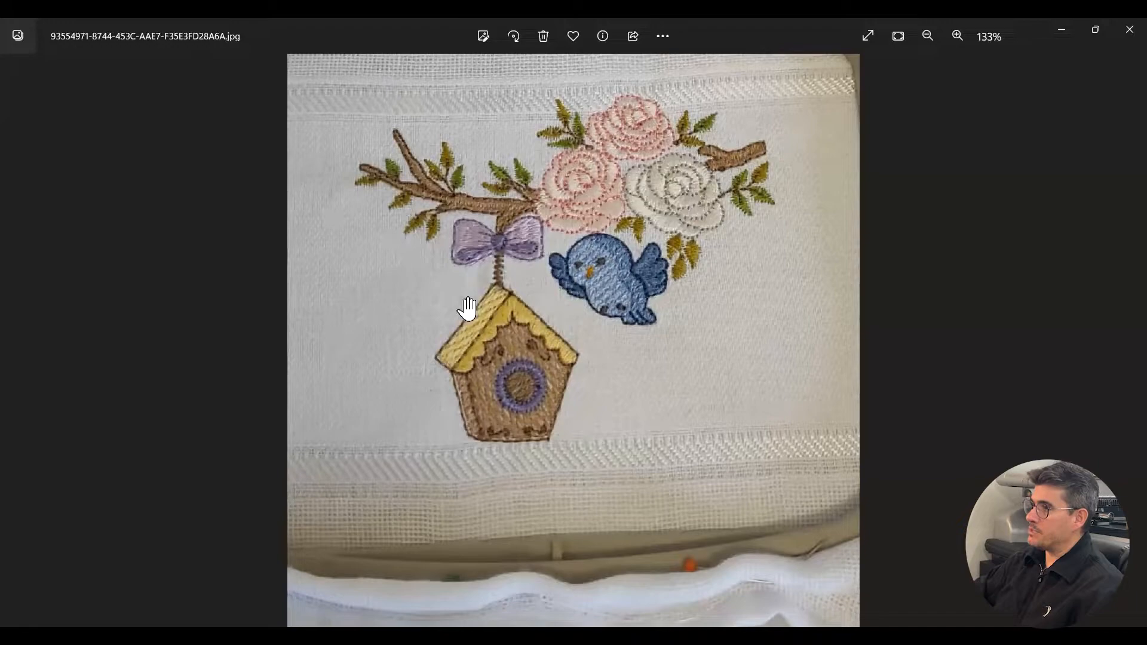
scroll(468, 309, "up", 5)
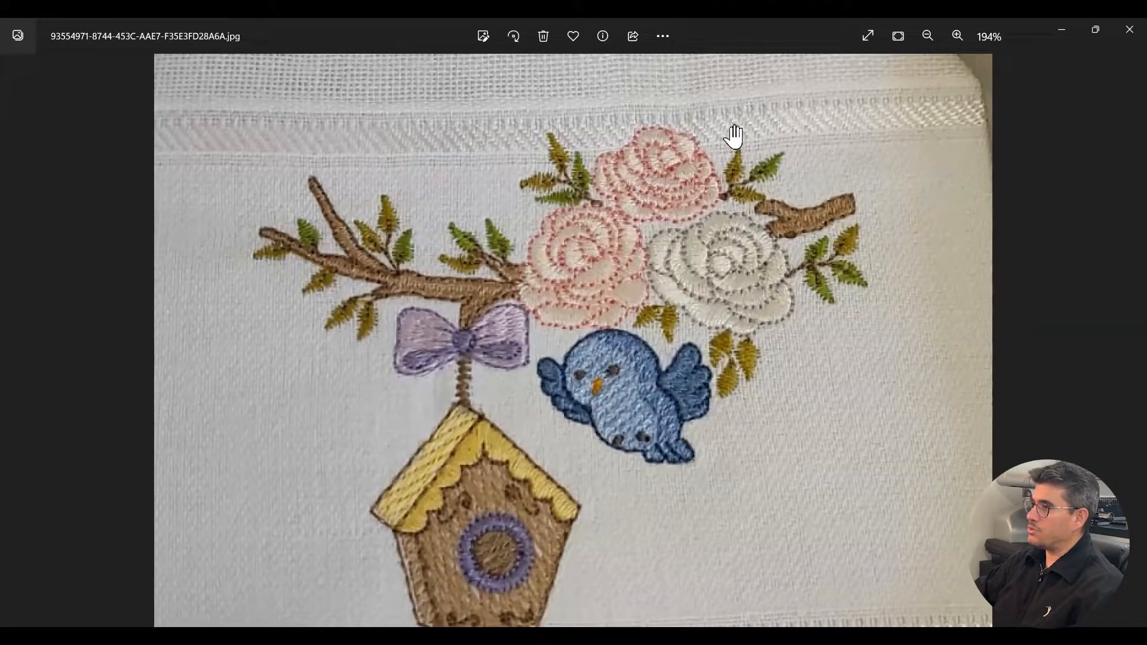
scroll(418, 453, "down", 2)
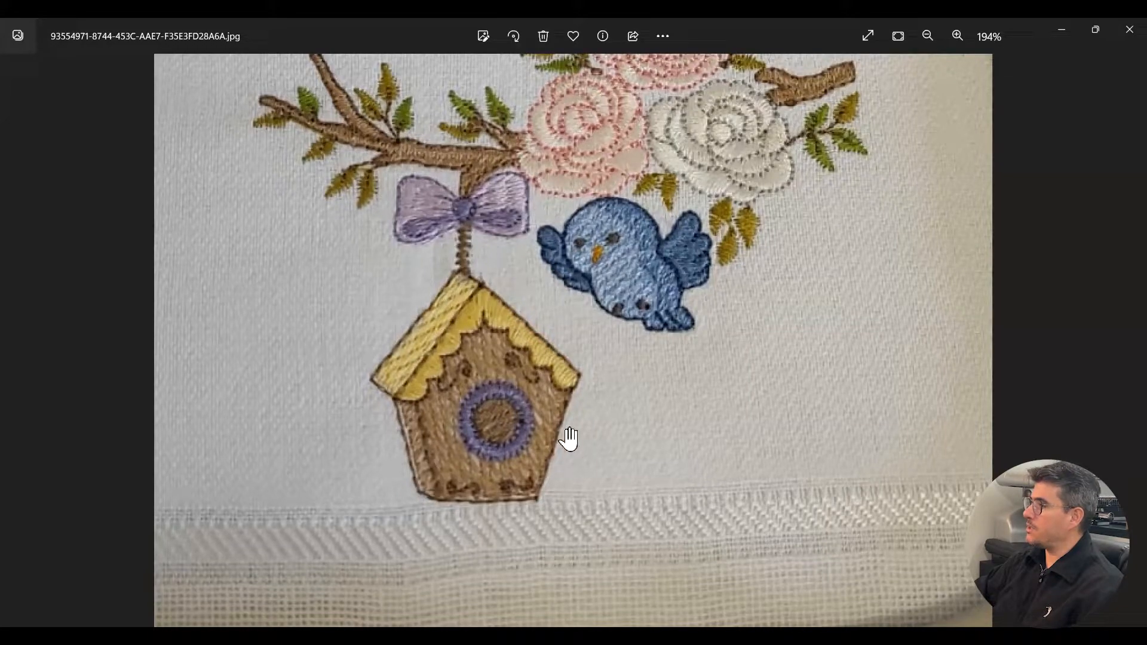
scroll(538, 389, "down", 3)
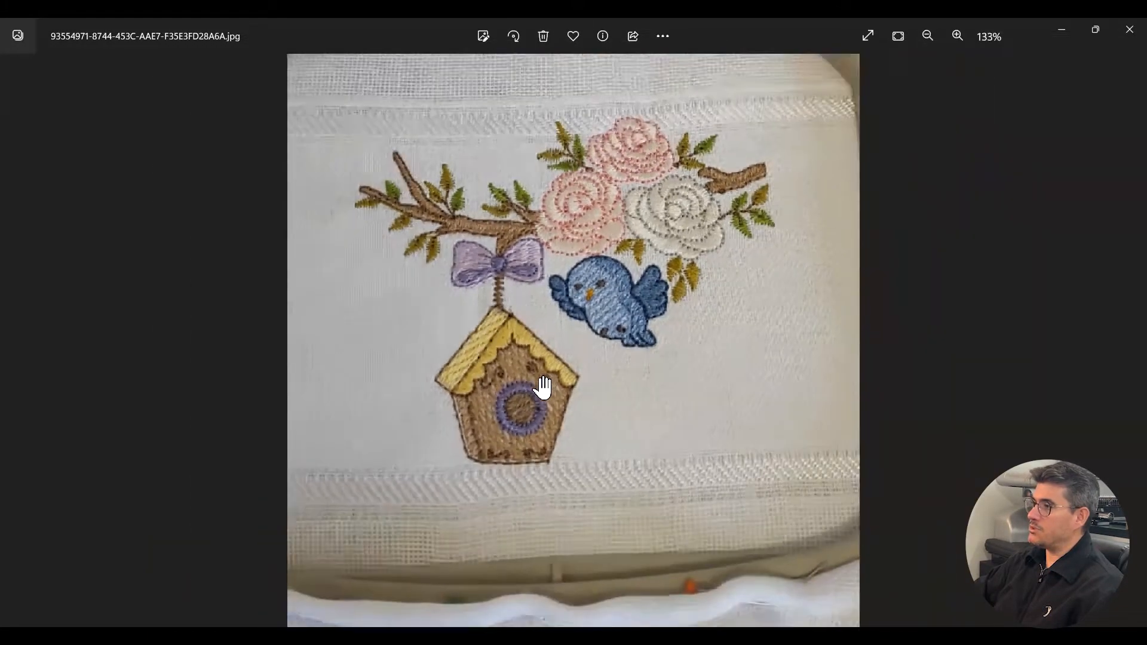
scroll(543, 388, "down", 2)
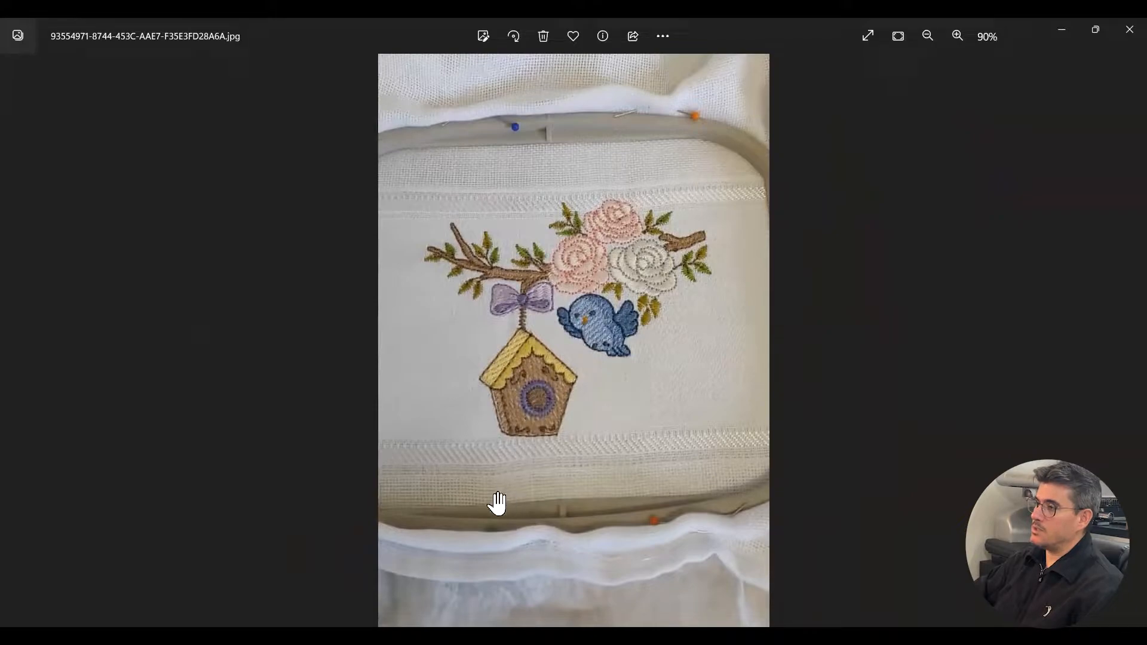
Open the photo of the embroidery's reverse side and inspect its stitches and loose threads up close.
left_click(18, 346)
scroll(584, 402, "up", 5)
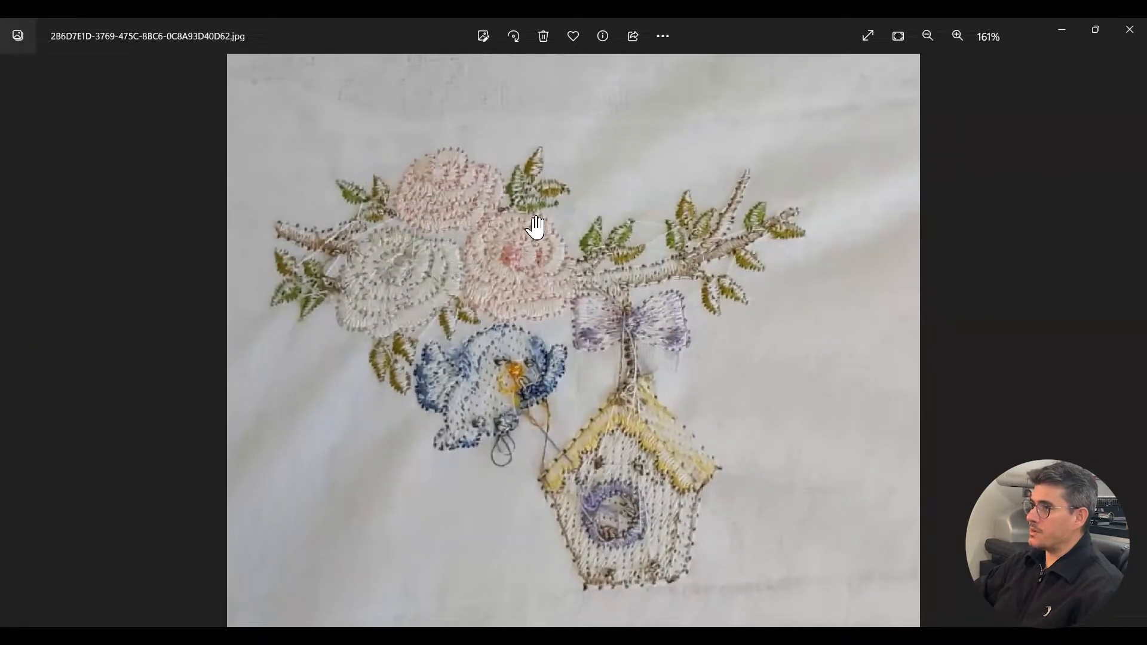
mouse_move(544, 269)
left_mouse_down()
mouse_move(545, 361)
mouse_move(545, 277)
left_mouse_up()
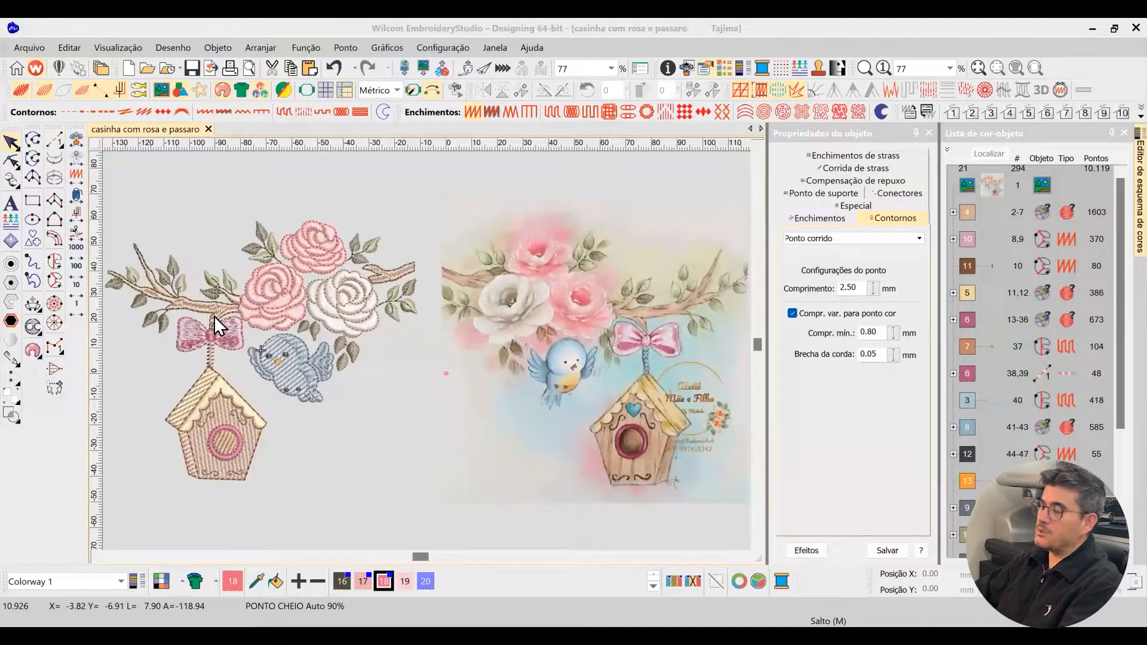
In Wilcom EmbroideryStudio, examine the painted reference picture's roses, bird and bow up close beside the embroidery design.
scroll(299, 344, "up", 2)
scroll(488, 347, "down", 3)
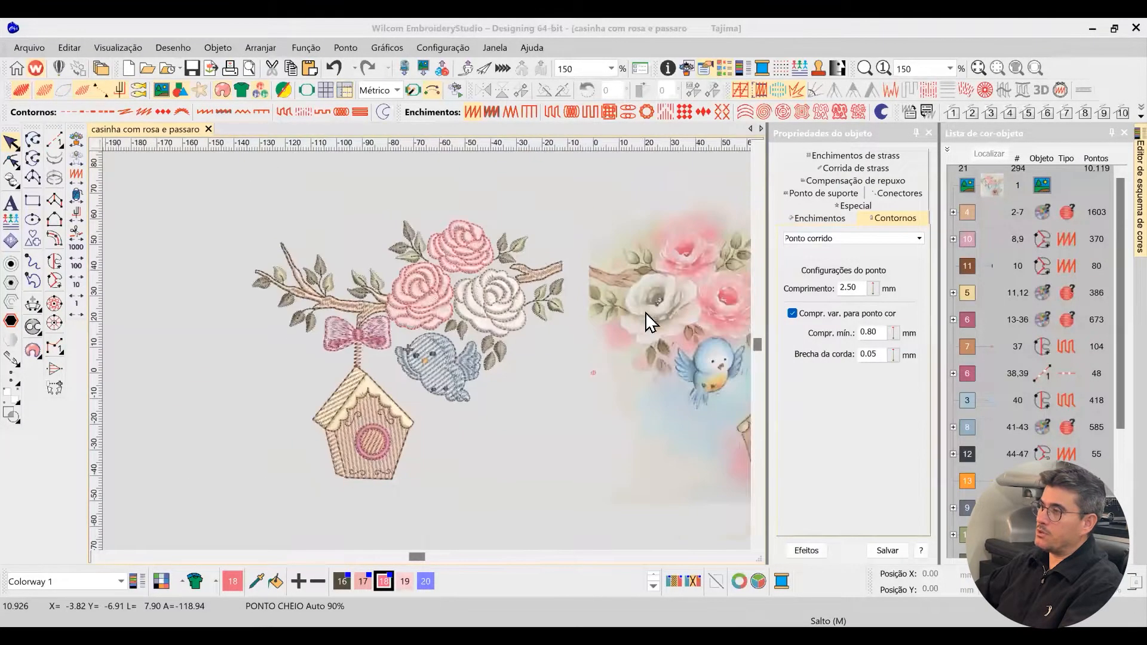
scroll(442, 373, "up", 3)
scroll(563, 339, "down", 2)
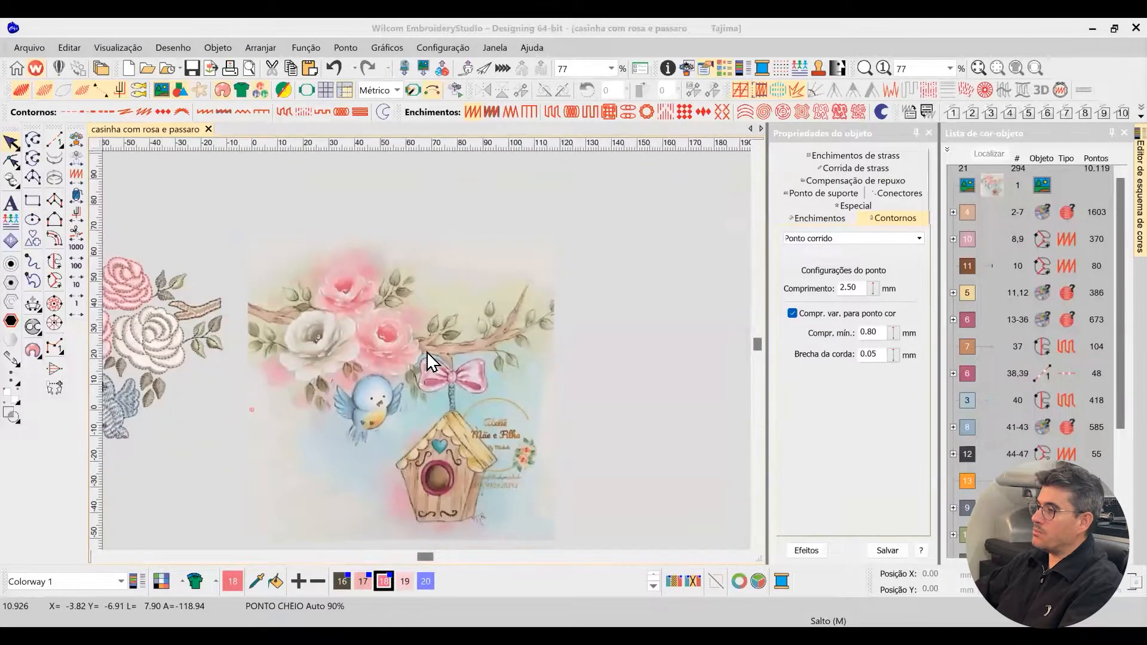
scroll(326, 355, "up", 2)
scroll(357, 352, "down", 1)
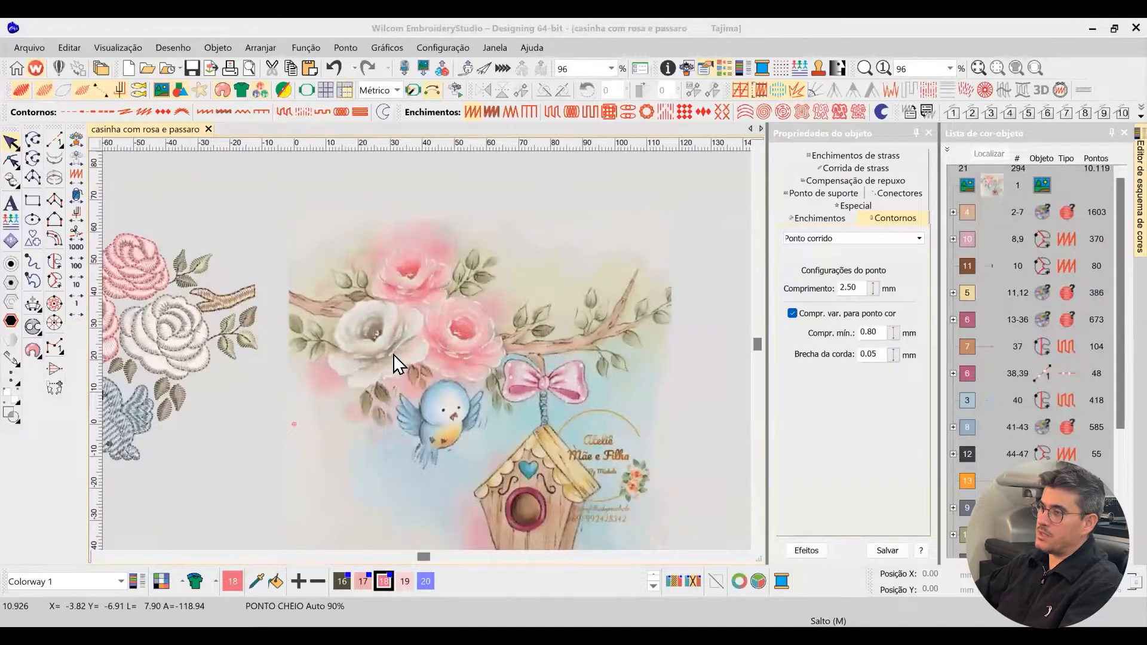
scroll(412, 362, "up", 2)
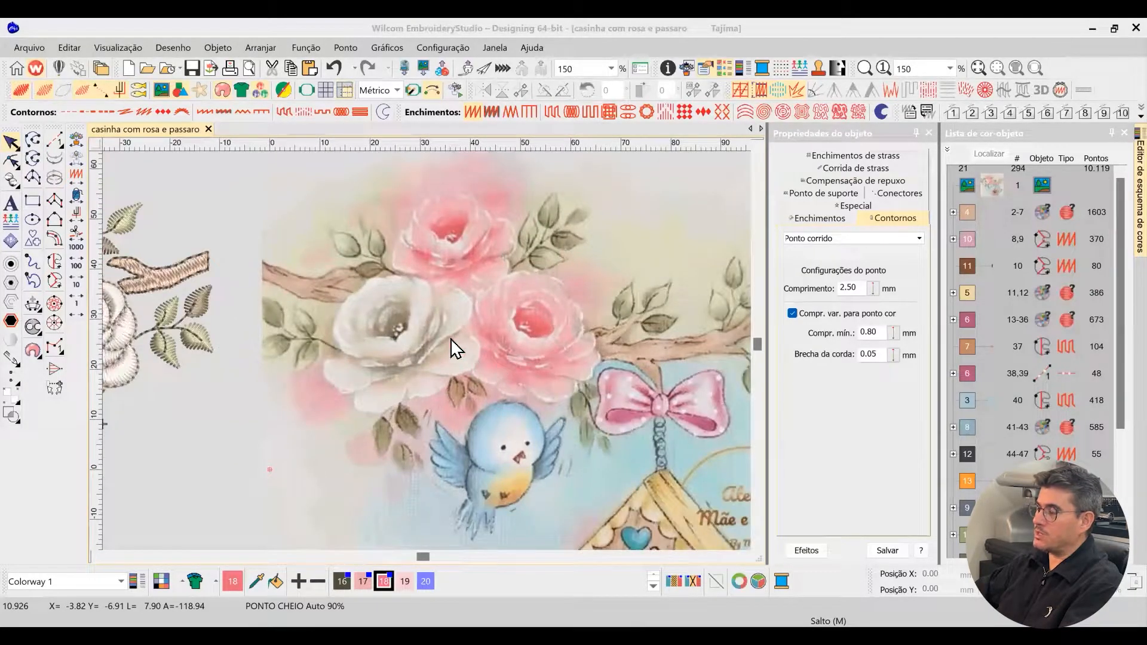
scroll(430, 358, "down", 2)
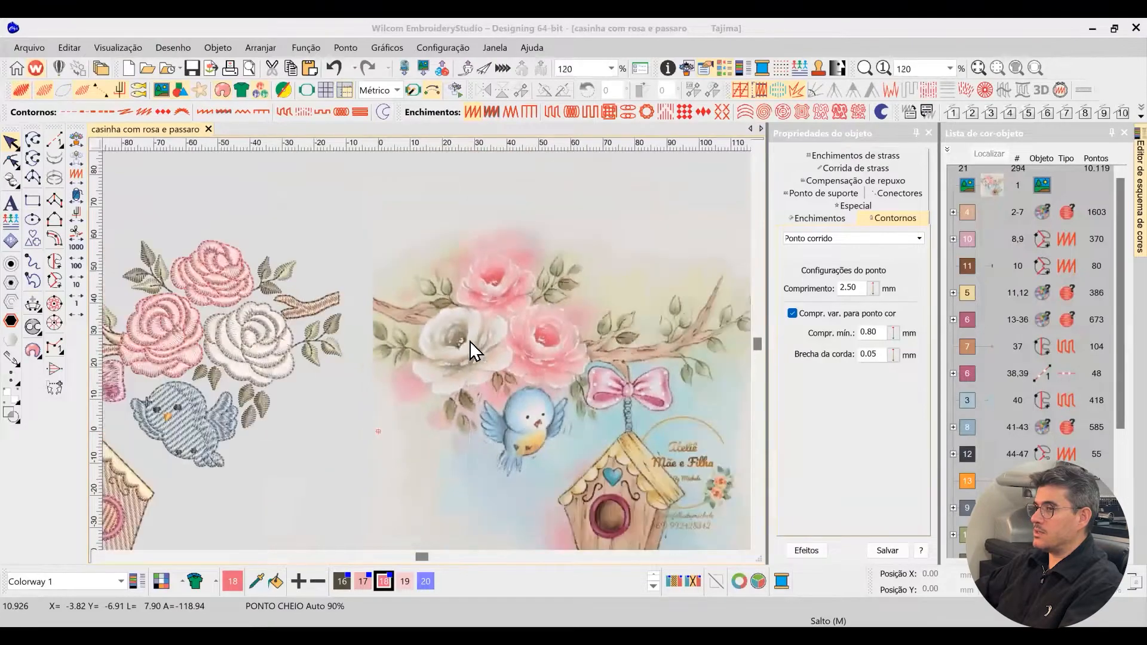
scroll(468, 345, "up", 2)
scroll(439, 364, "down", 2)
scroll(426, 351, "up", 3)
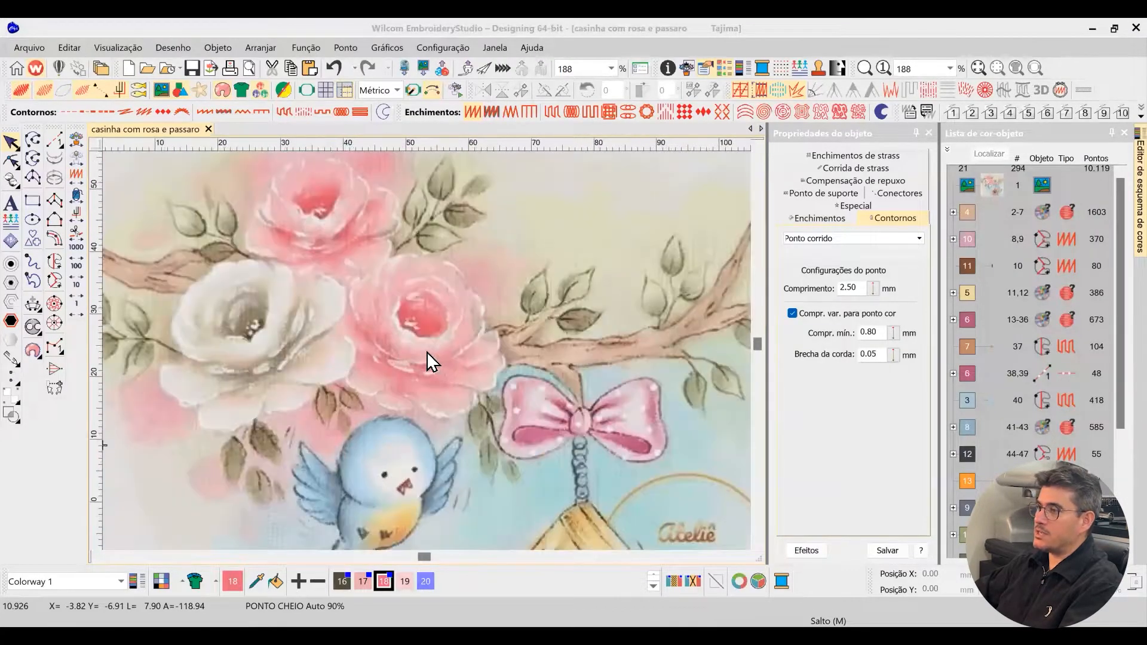
scroll(427, 352, "up", 2)
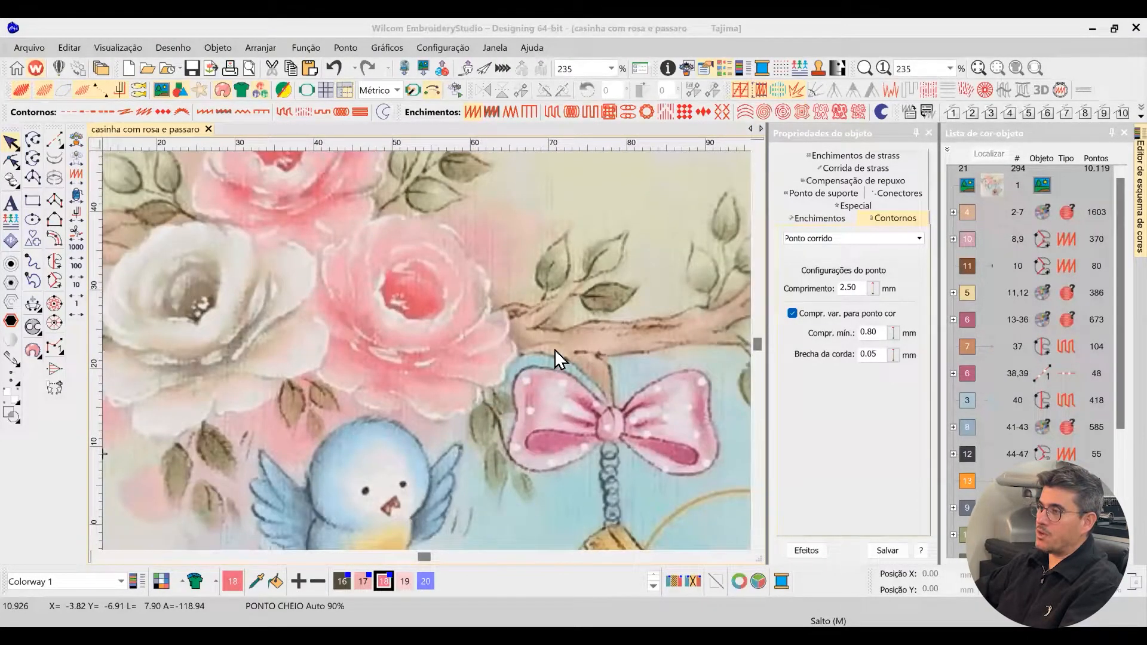
scroll(430, 363, "down", 1)
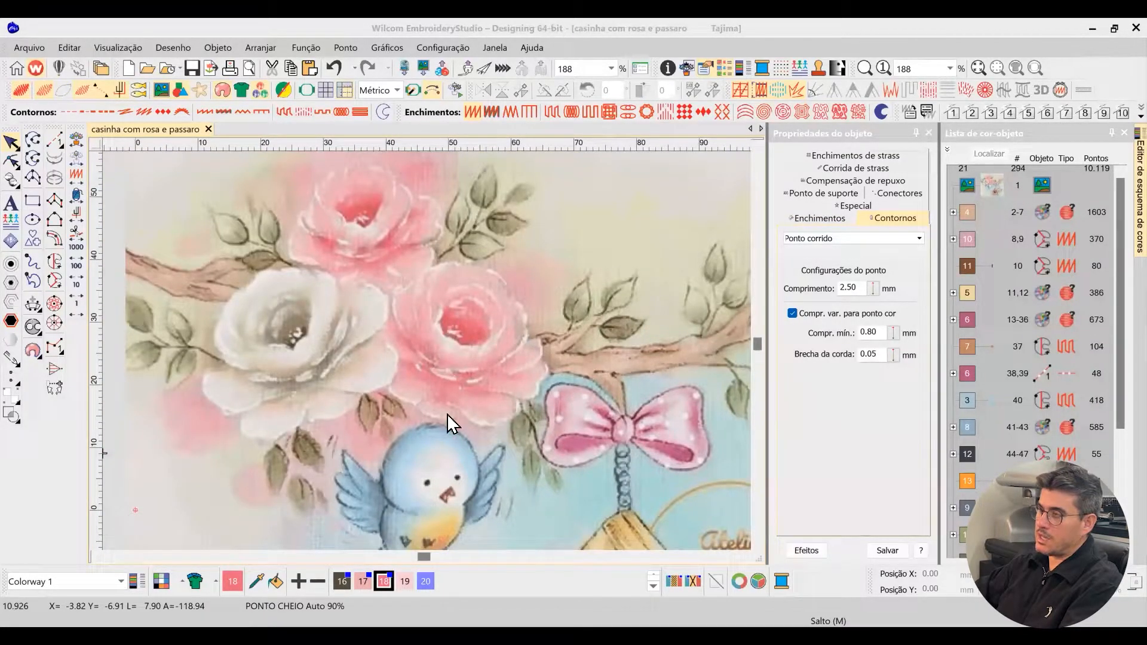
scroll(430, 363, "down", 1)
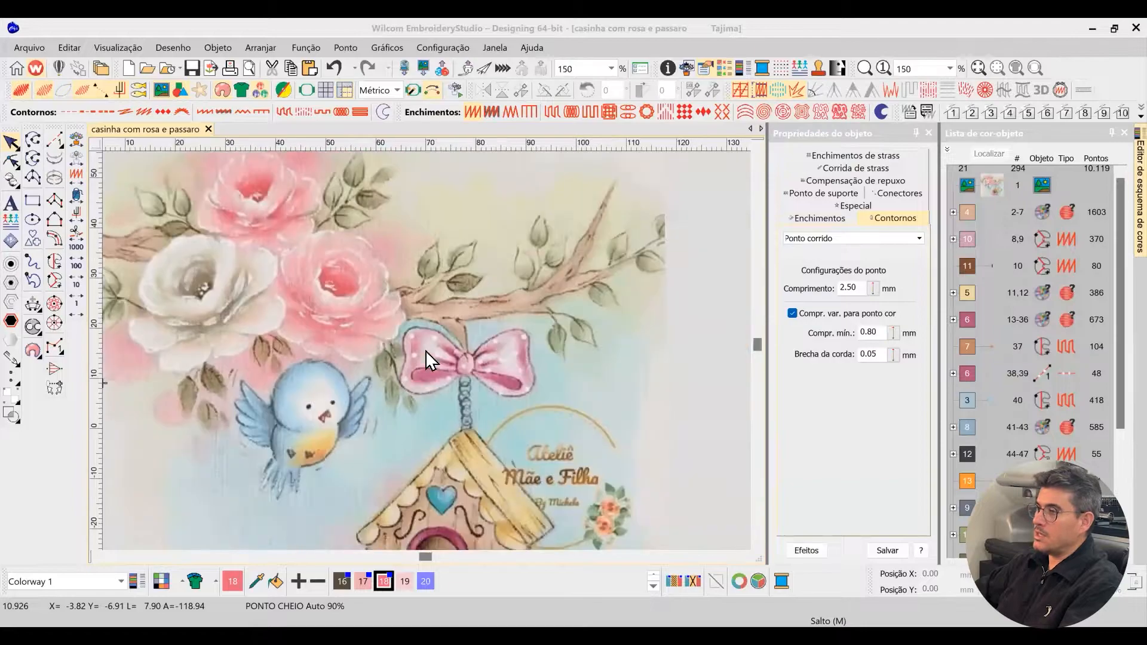
scroll(240, 269, "down", 1)
scroll(392, 329, "up", 2)
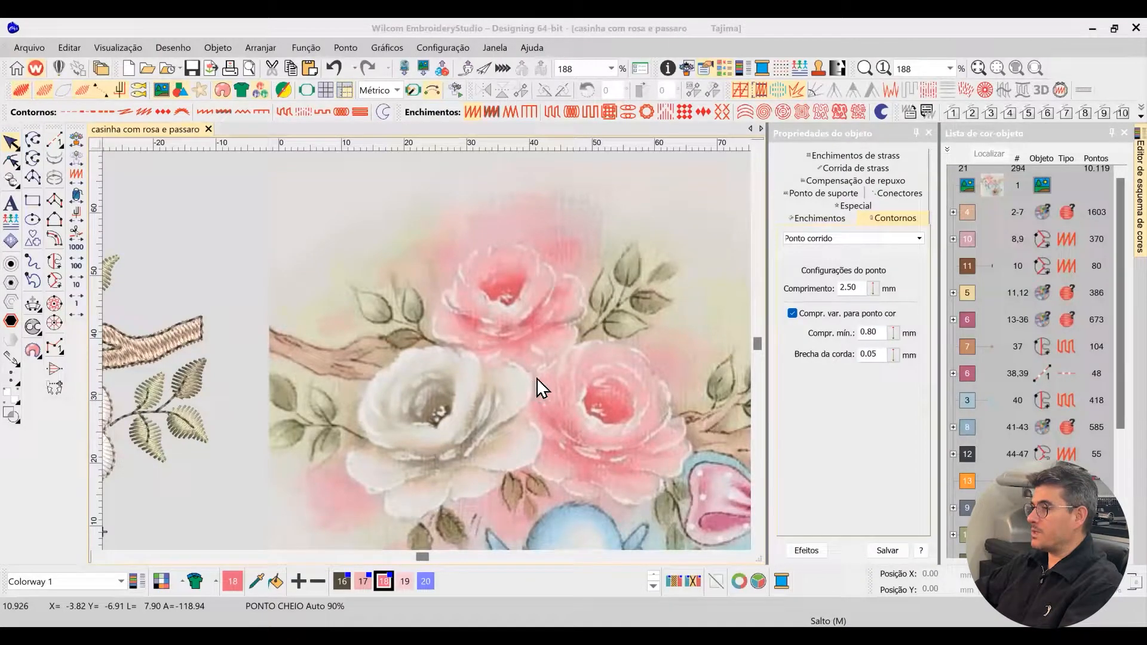
scroll(430, 363, "down", 1)
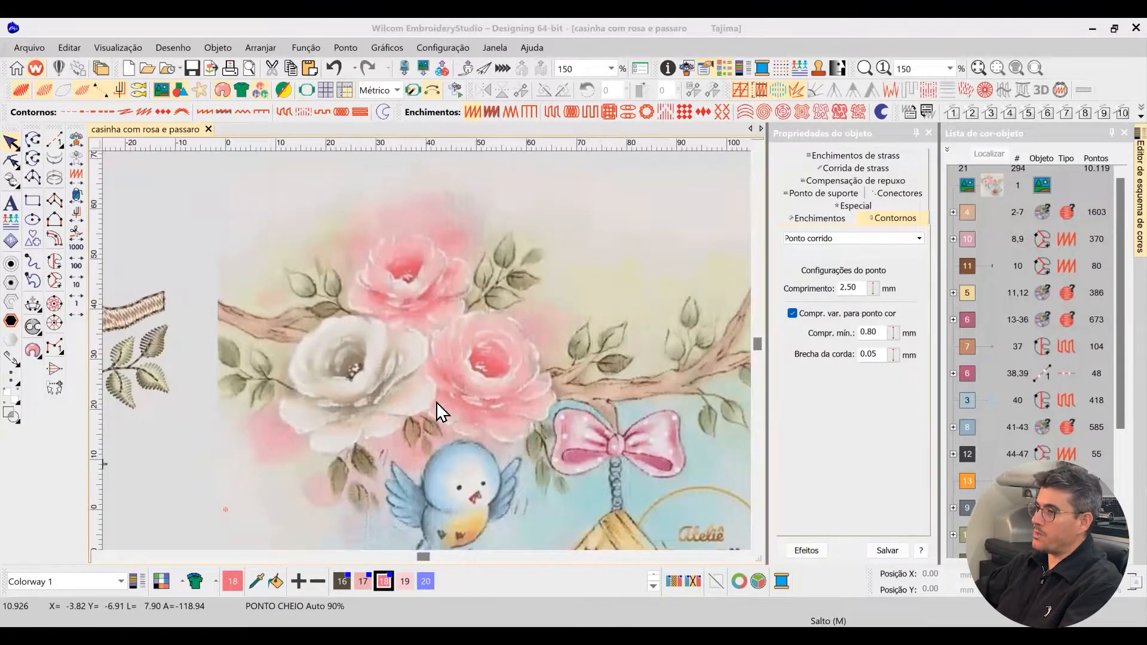
scroll(428, 354, "up", 1)
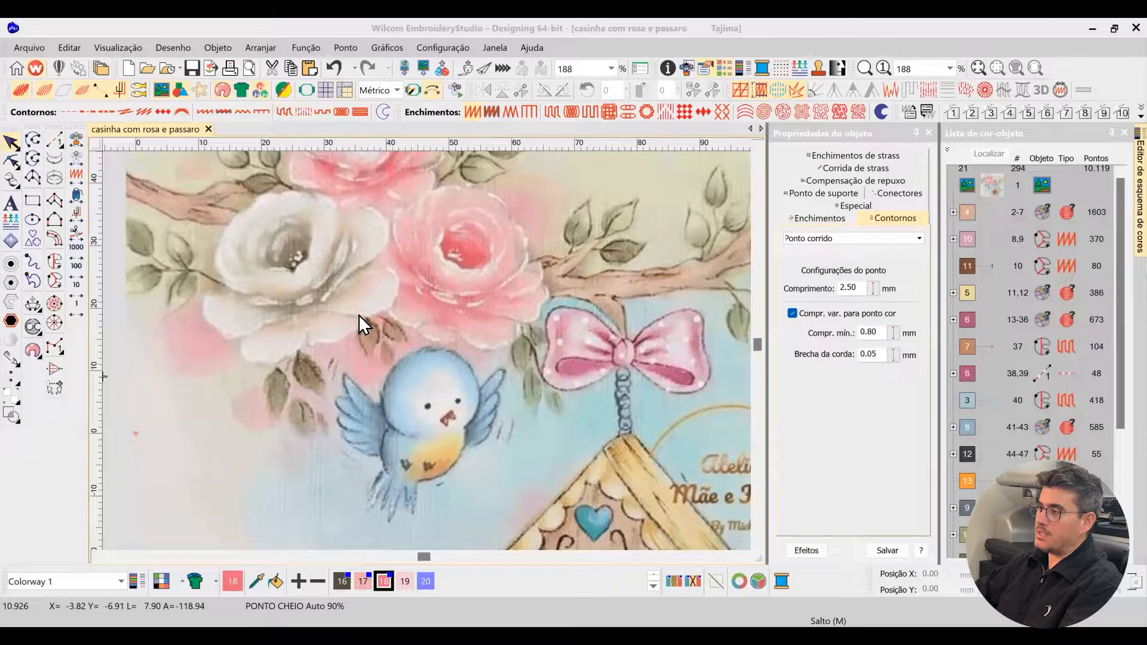
scroll(430, 361, "down", 1)
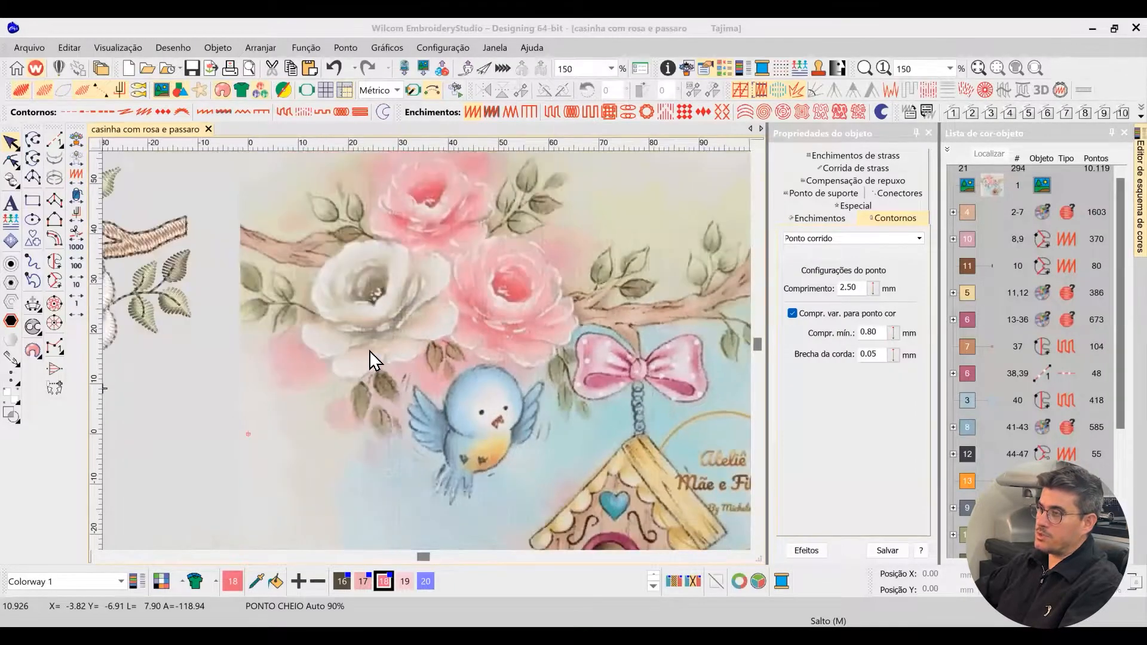
scroll(434, 361, "down", 1)
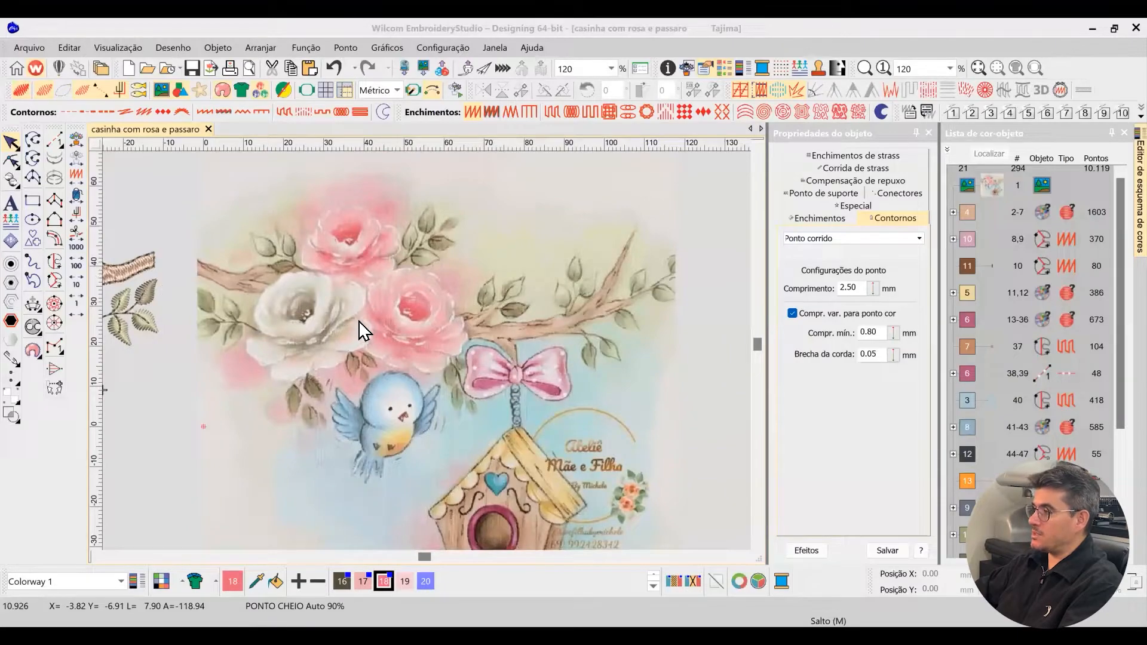
Compare the complete embroidery design with the painted reference picture side by side.
scroll(430, 362, "down", 2)
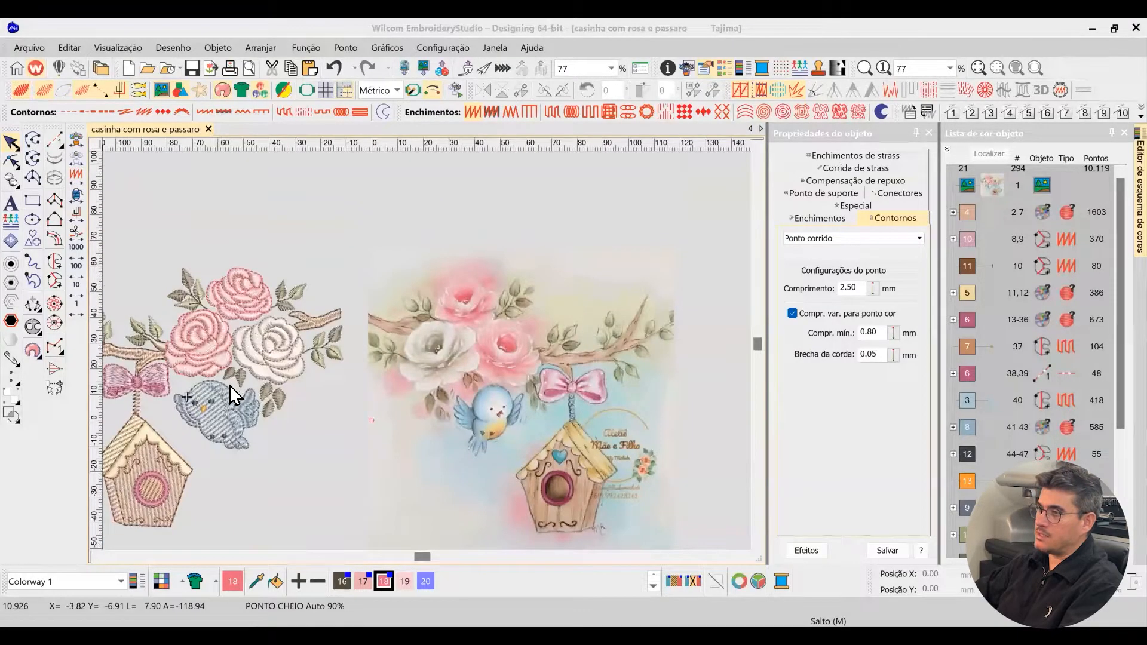
scroll(430, 361, "down", 1)
scroll(432, 362, "up", 2)
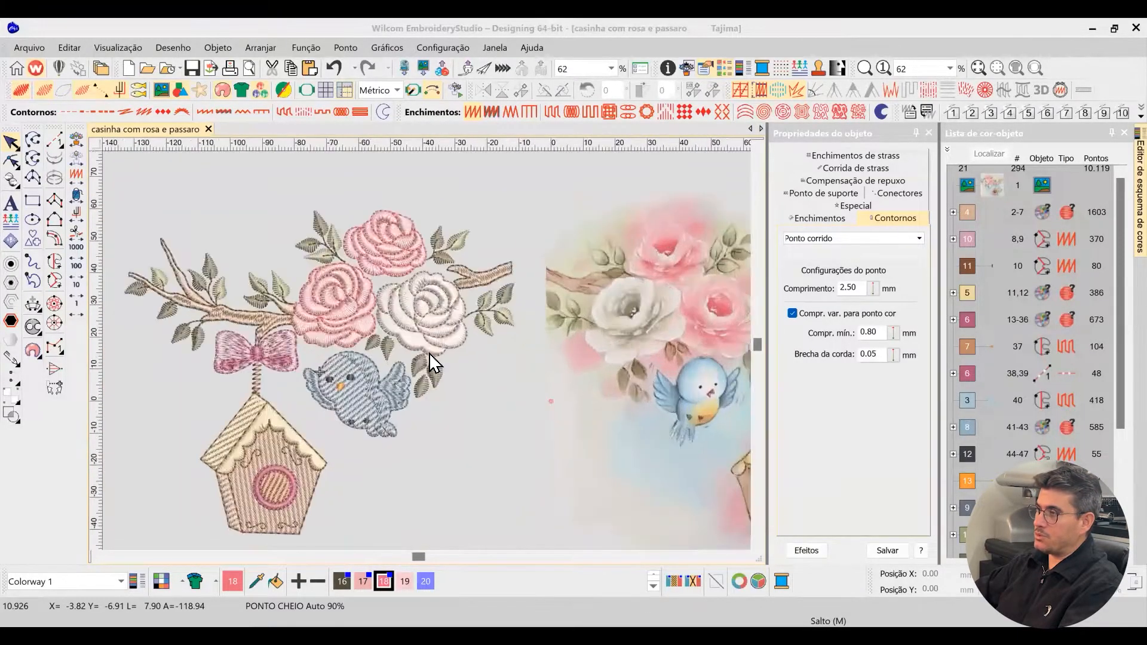
scroll(431, 360, "down", 1)
scroll(430, 359, "up", 2)
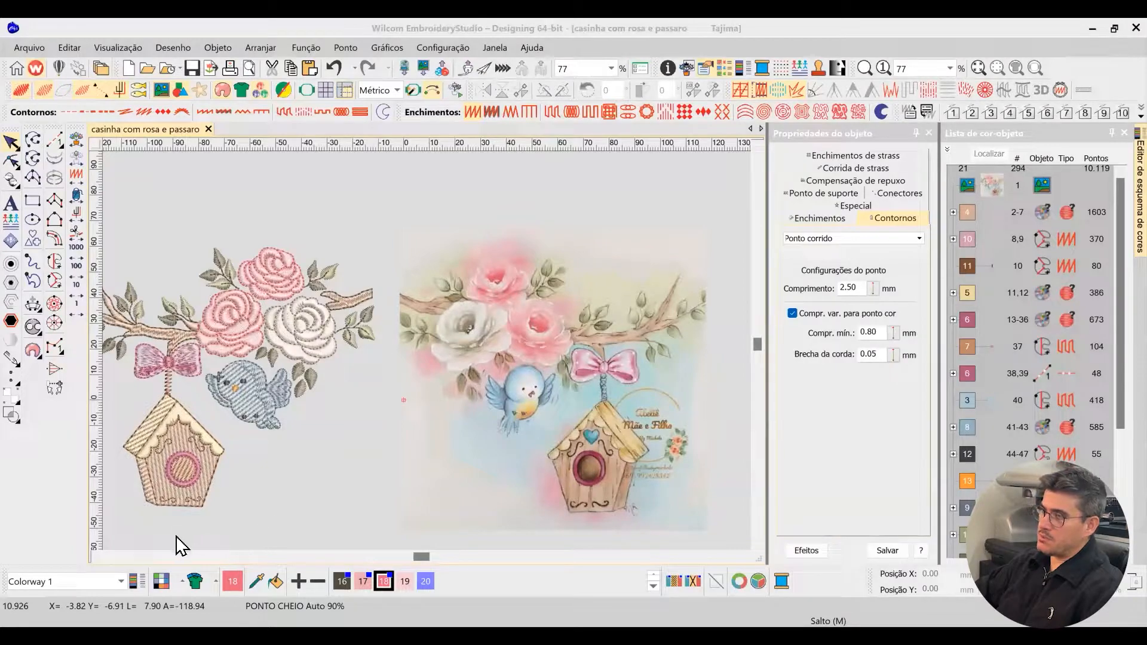
Select the whole embroidery design without the reference picture and mirror it horizontally to match the picture's orientation.
left_click(100, 556)
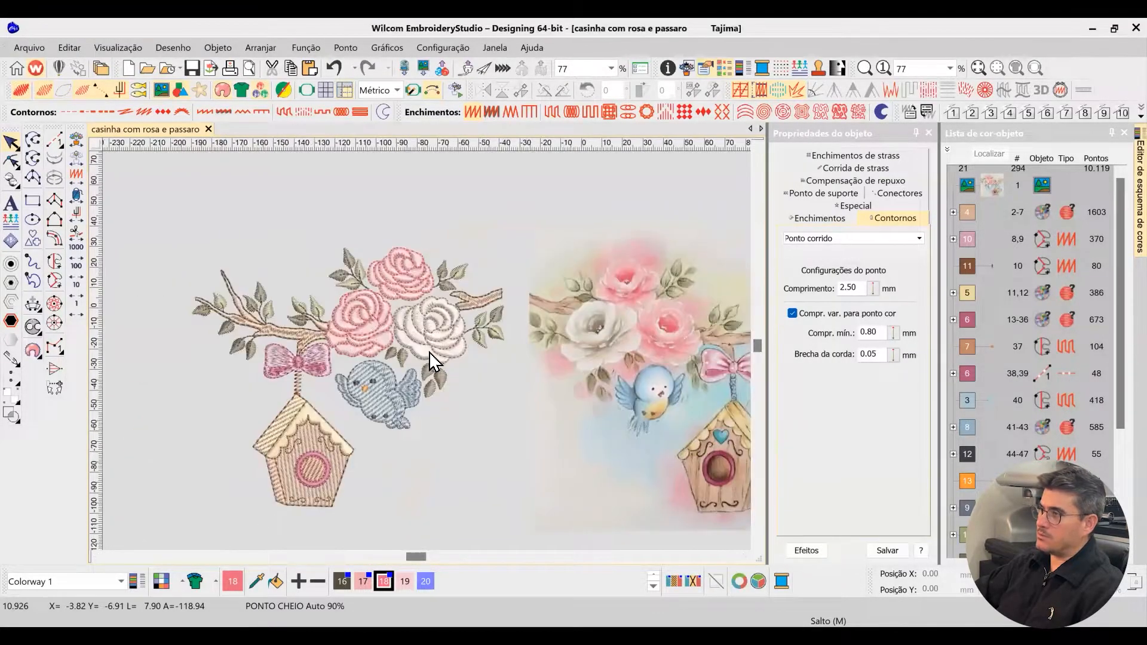
scroll(341, 453, "down", 1)
left_click_drag(293, 185, 597, 440)
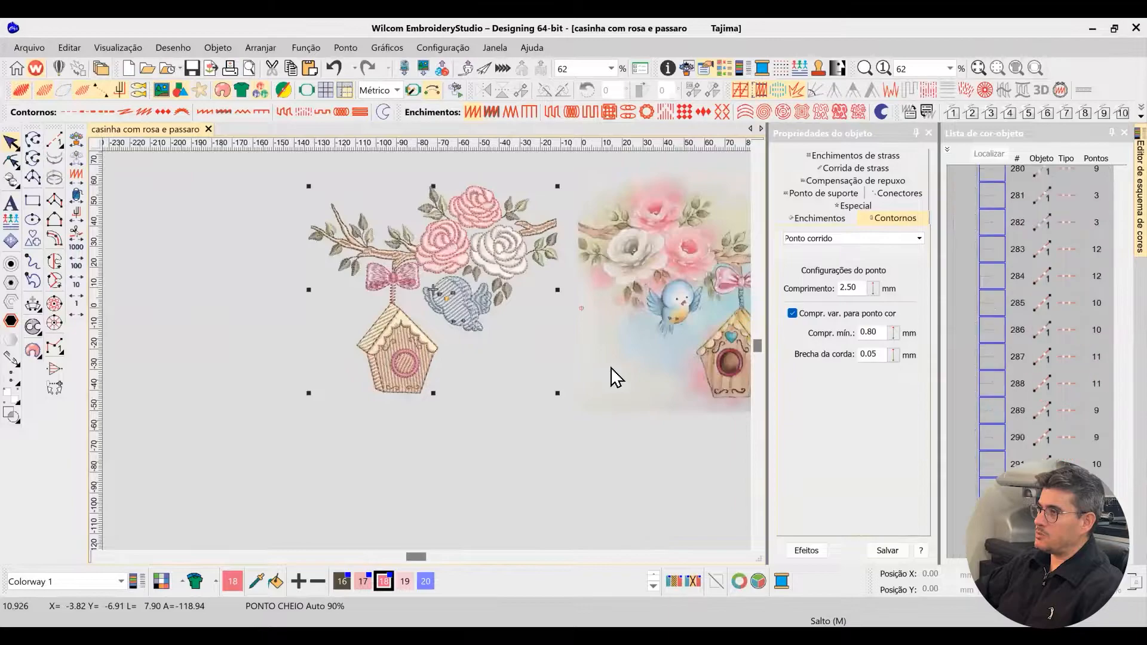
left_click(481, 92)
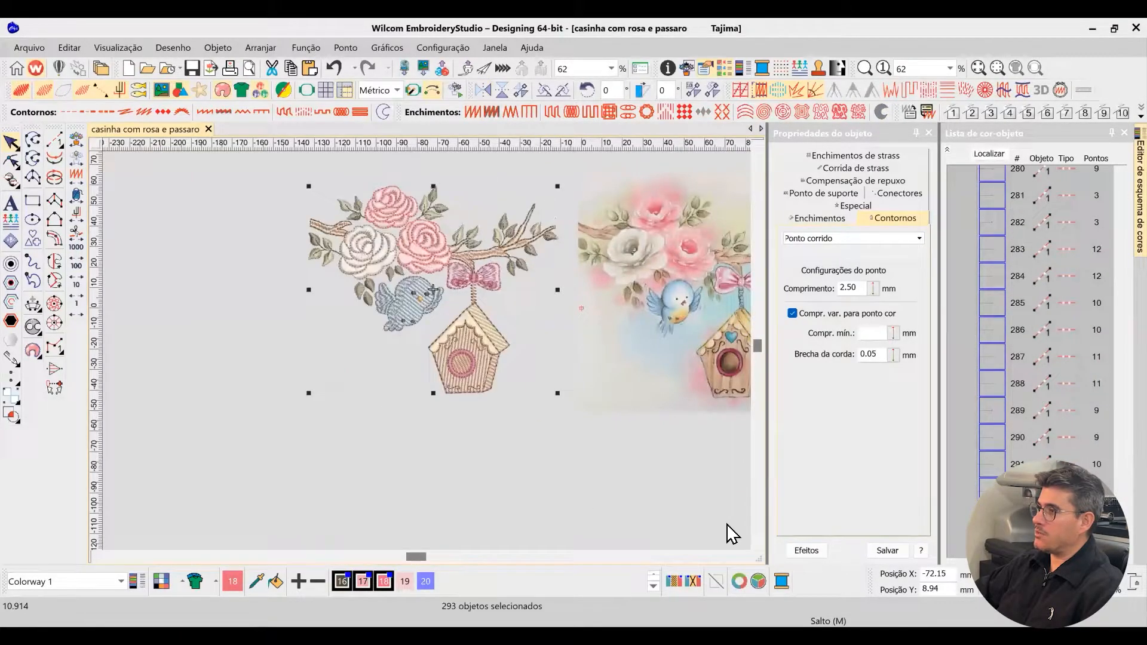
left_click(744, 556)
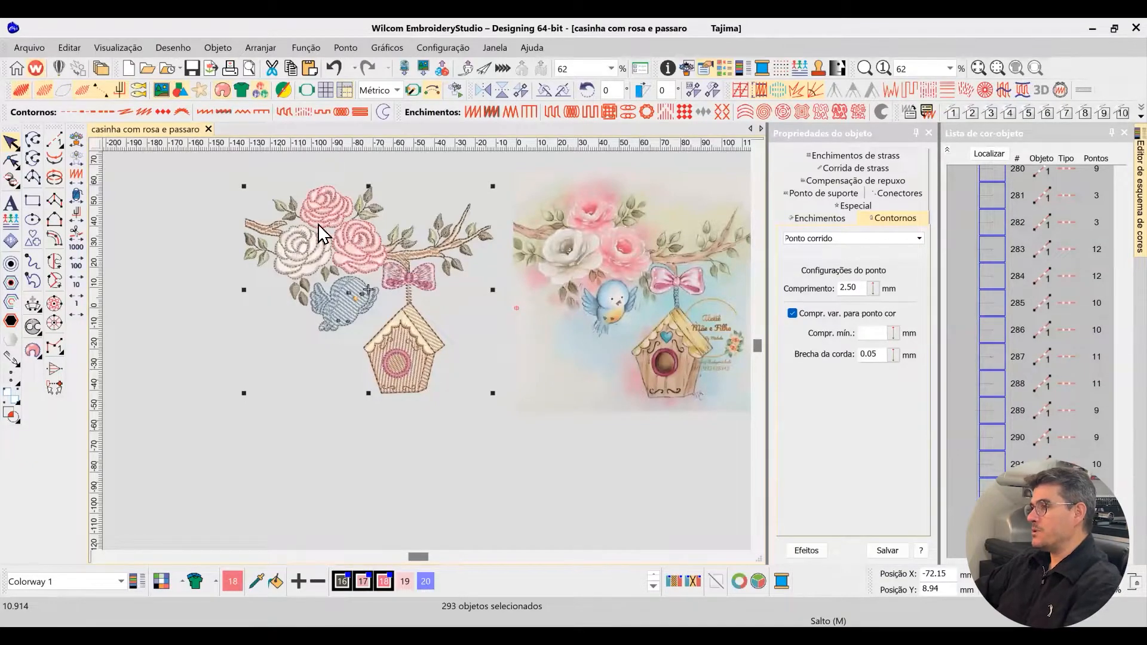
Deselect the mirrored design, hide the painted reference picture and fit the embroidery to the design window.
left_click(757, 147)
key("b")
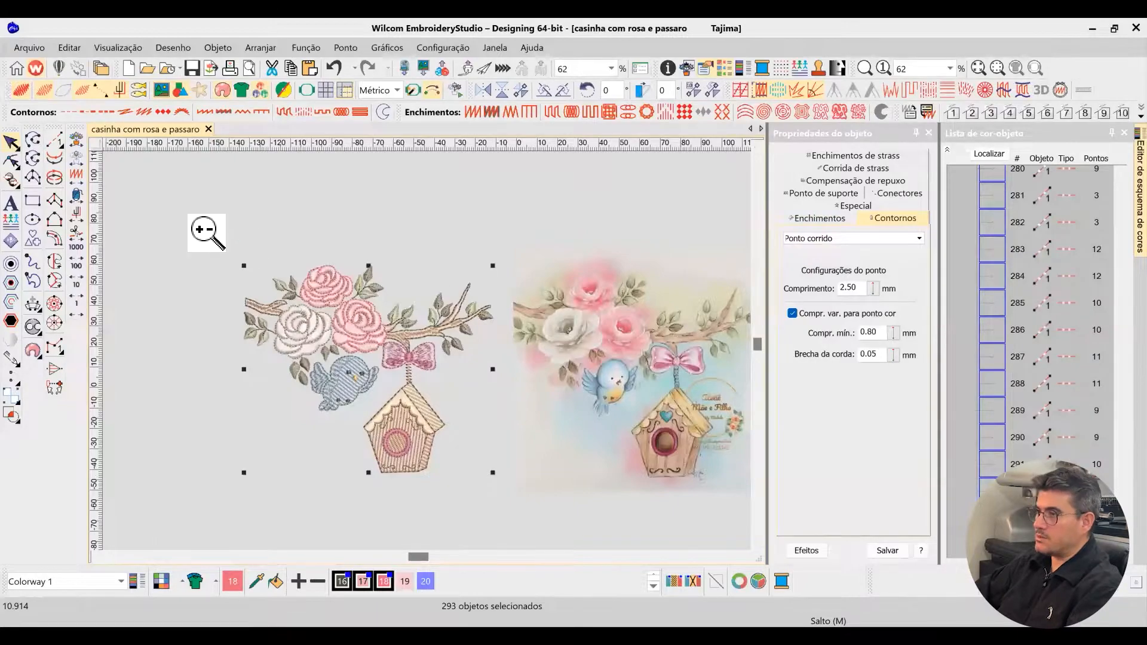
left_click_drag(208, 231, 686, 473)
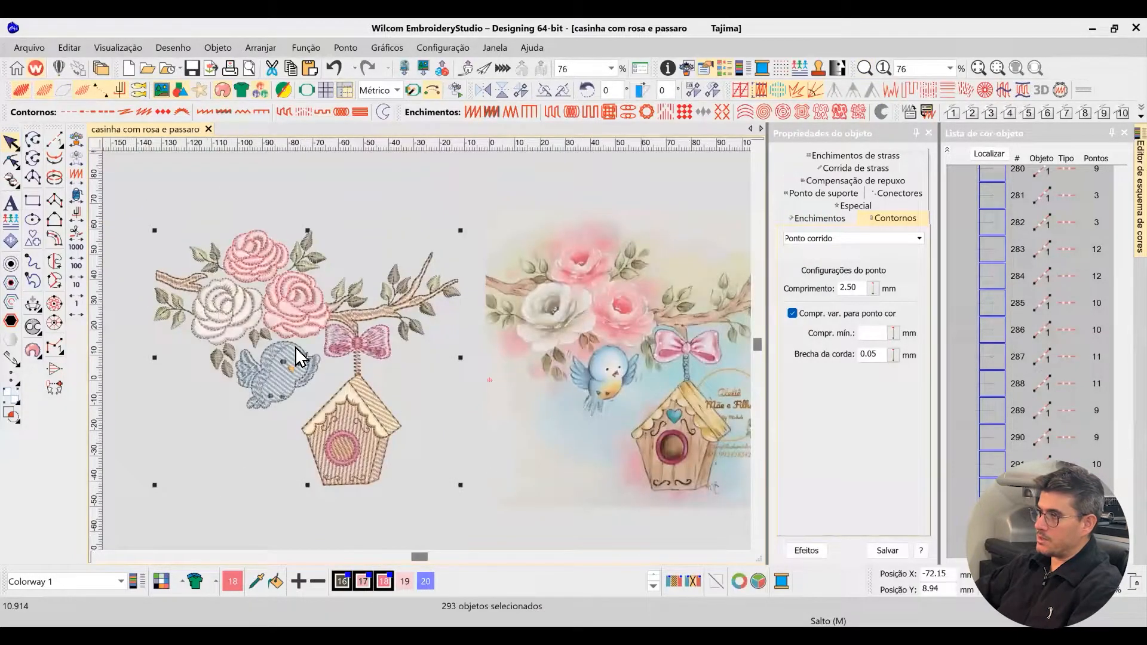
left_click(443, 204)
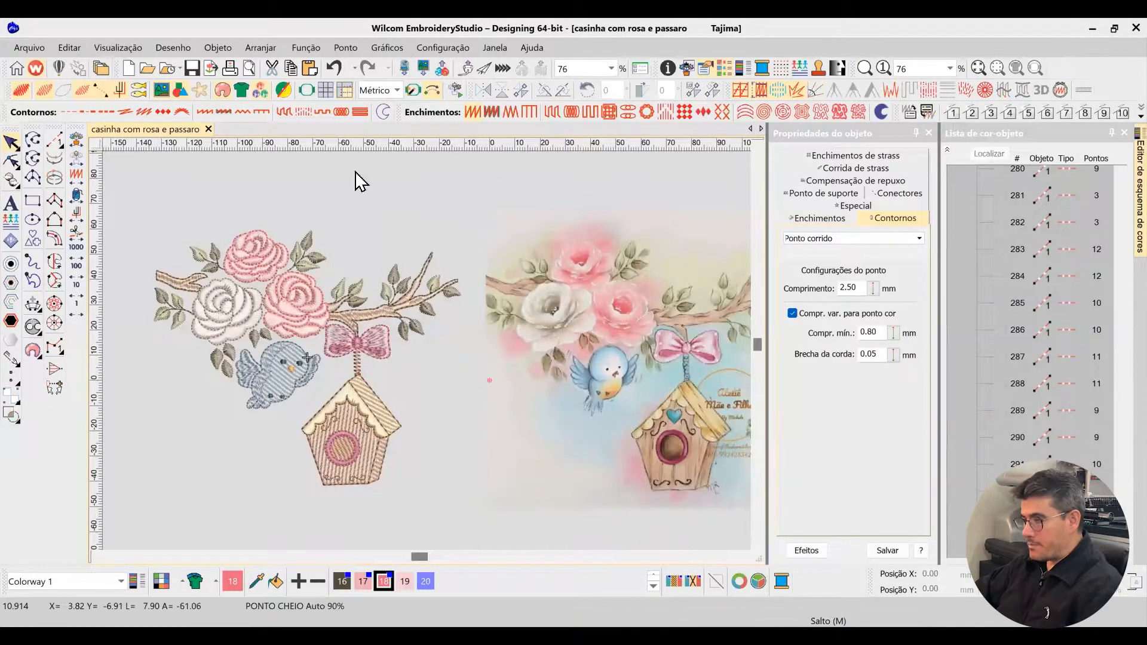
left_click(169, 92)
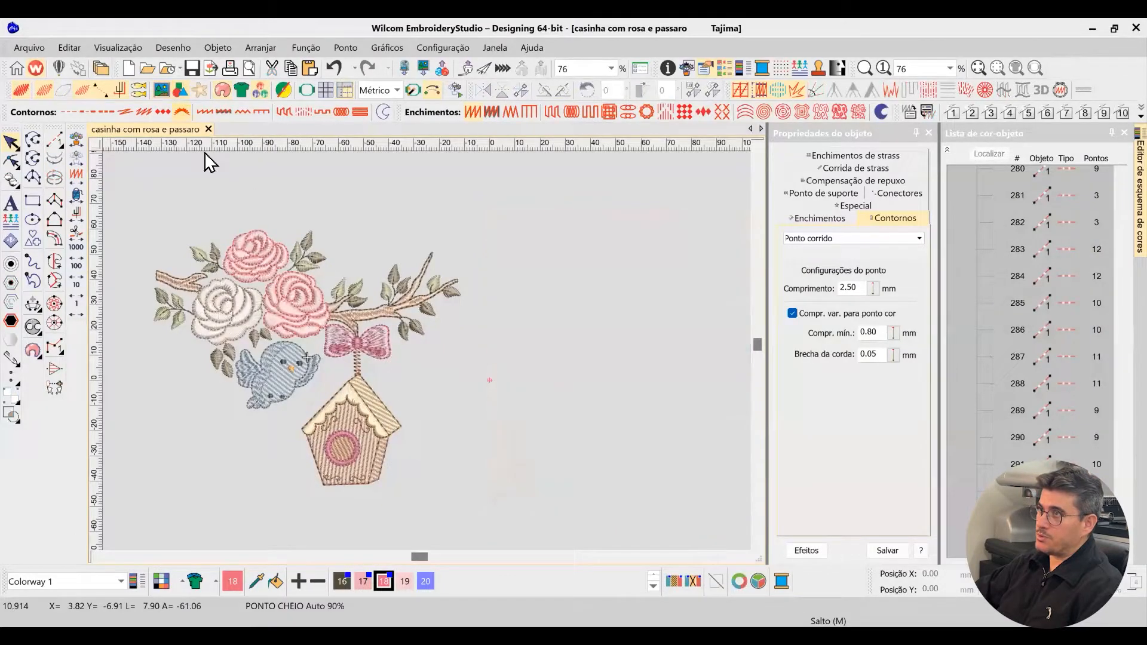
key("0")
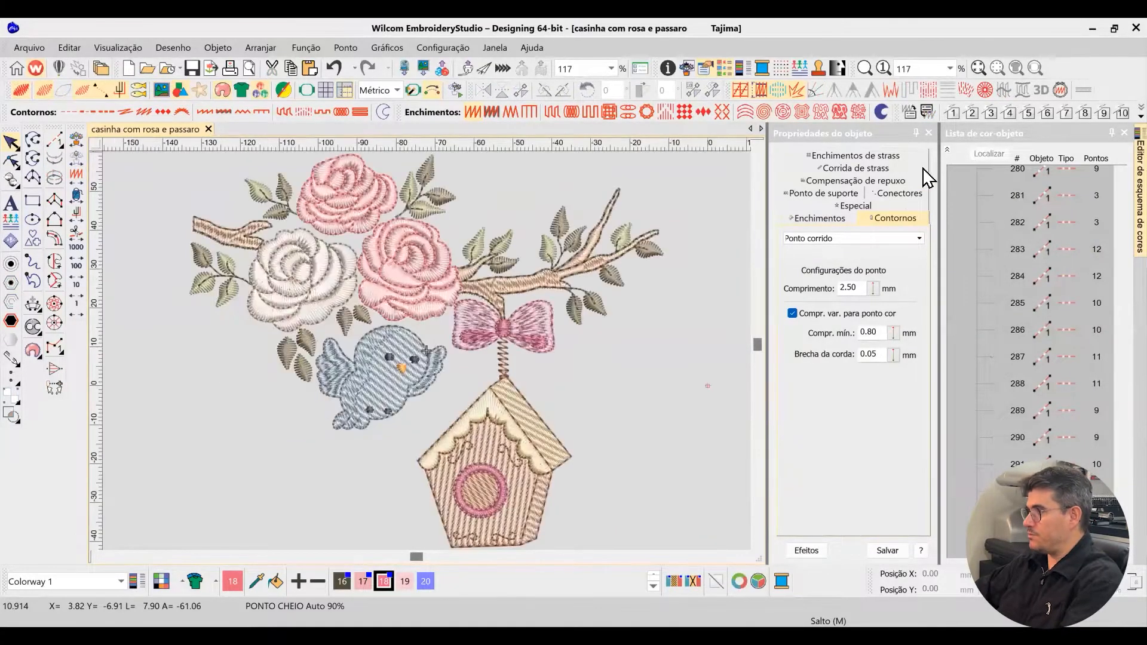
Collapse the colour-object list to its colour blocks and review the stitching sequence.
left_click(948, 150)
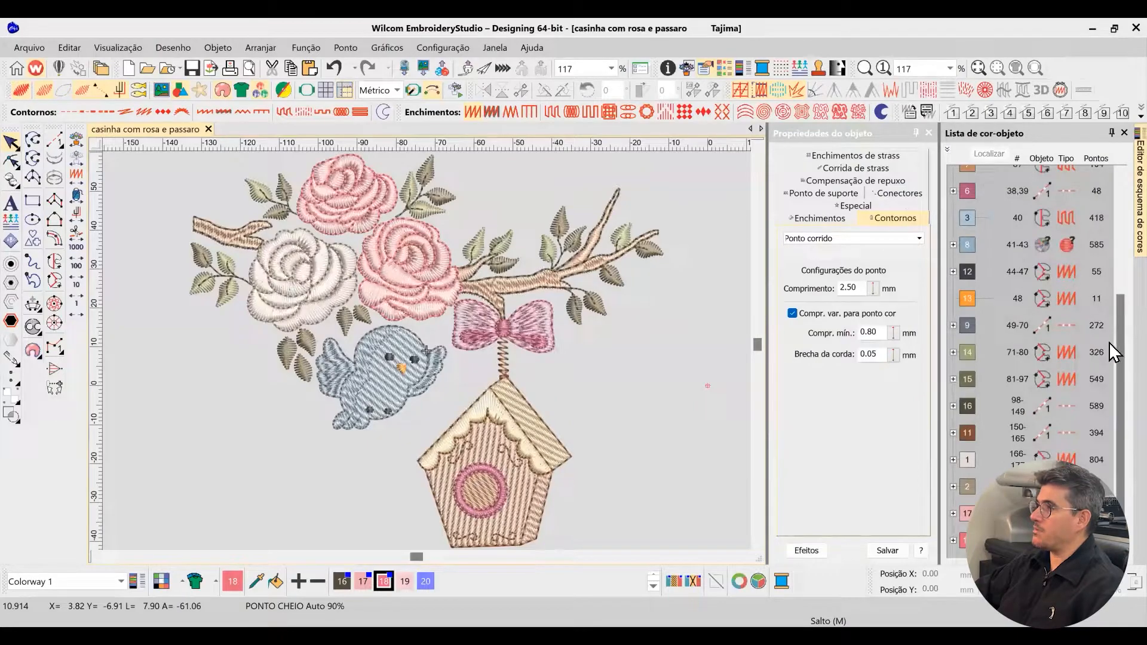
left_click_drag(1112, 347, 1110, 408)
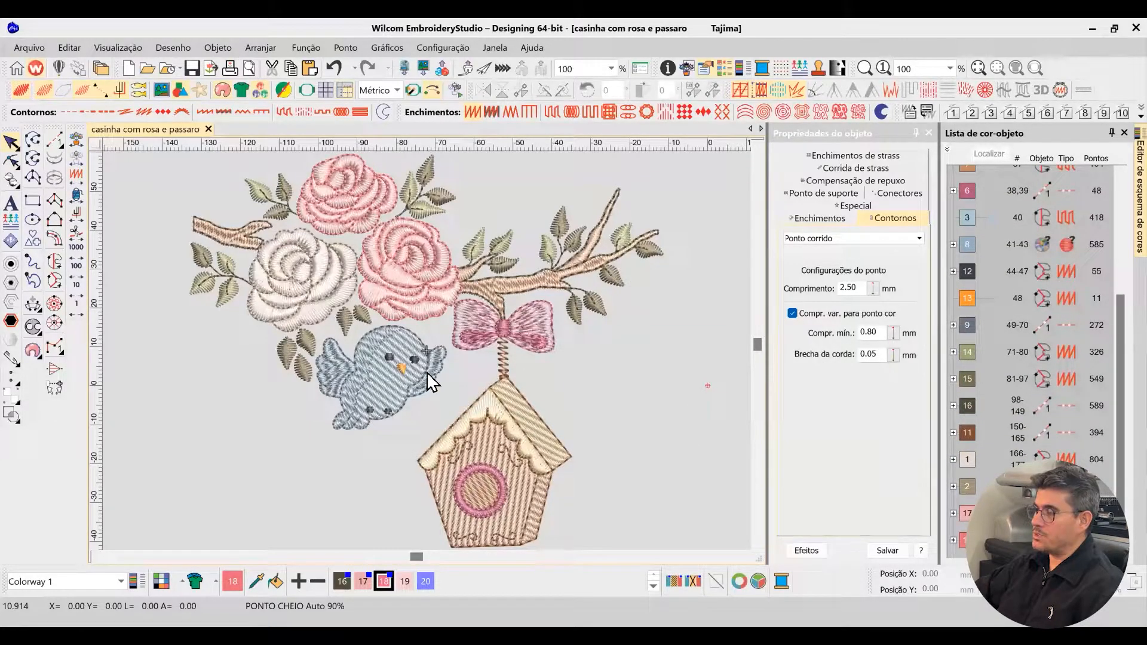
left_click_drag(1110, 429, 1111, 297)
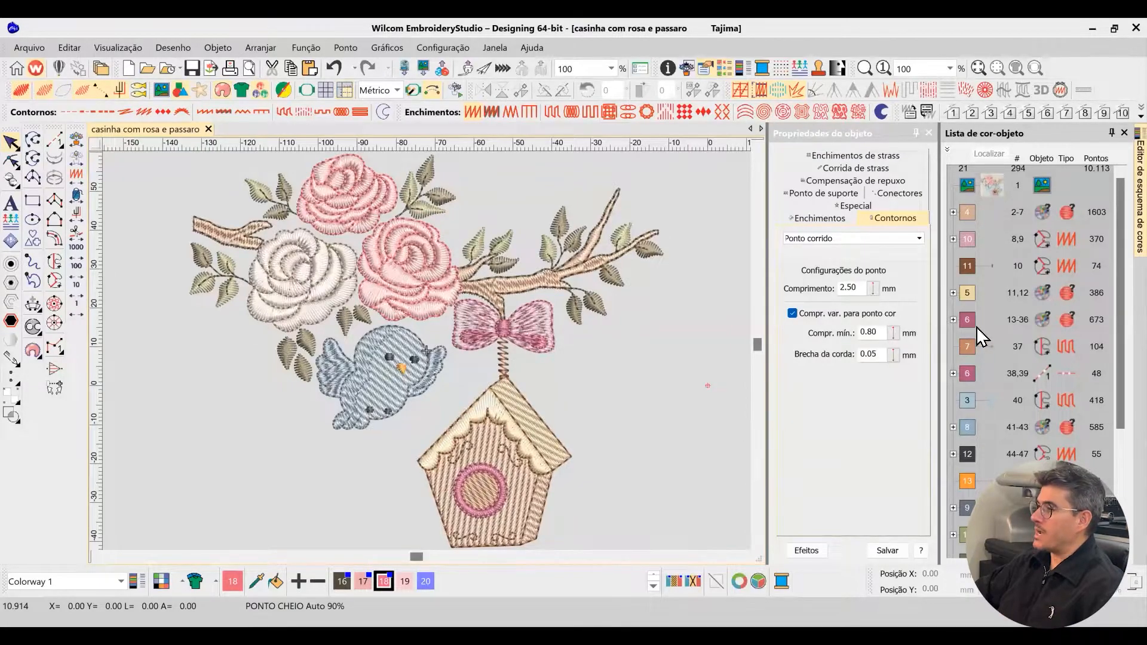
left_click(1002, 291)
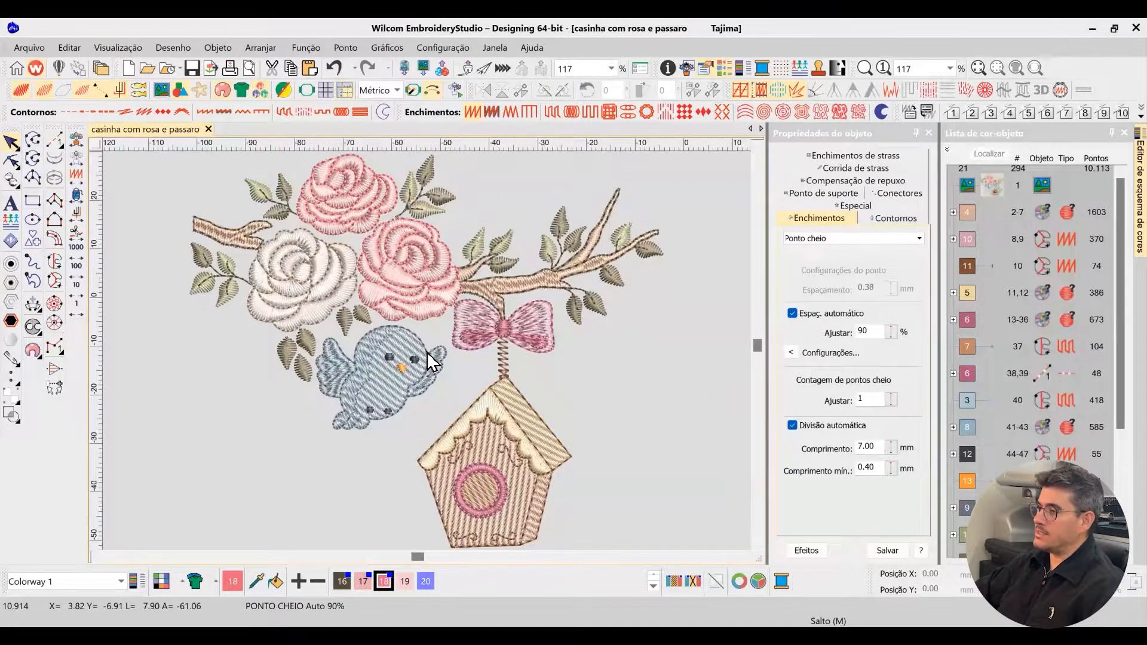
Select the brown satin hanging cord above the birdhouse and examine it together with the house up close.
scroll(463, 349, "up", 2)
scroll(463, 349, "up", 2)
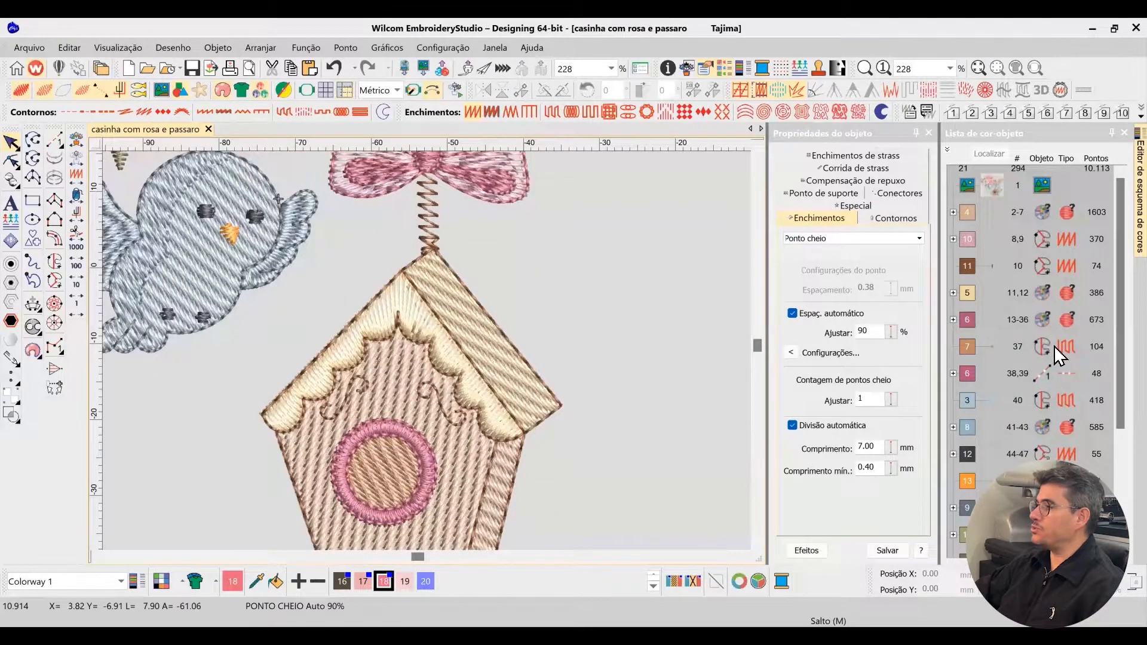
left_click(992, 267)
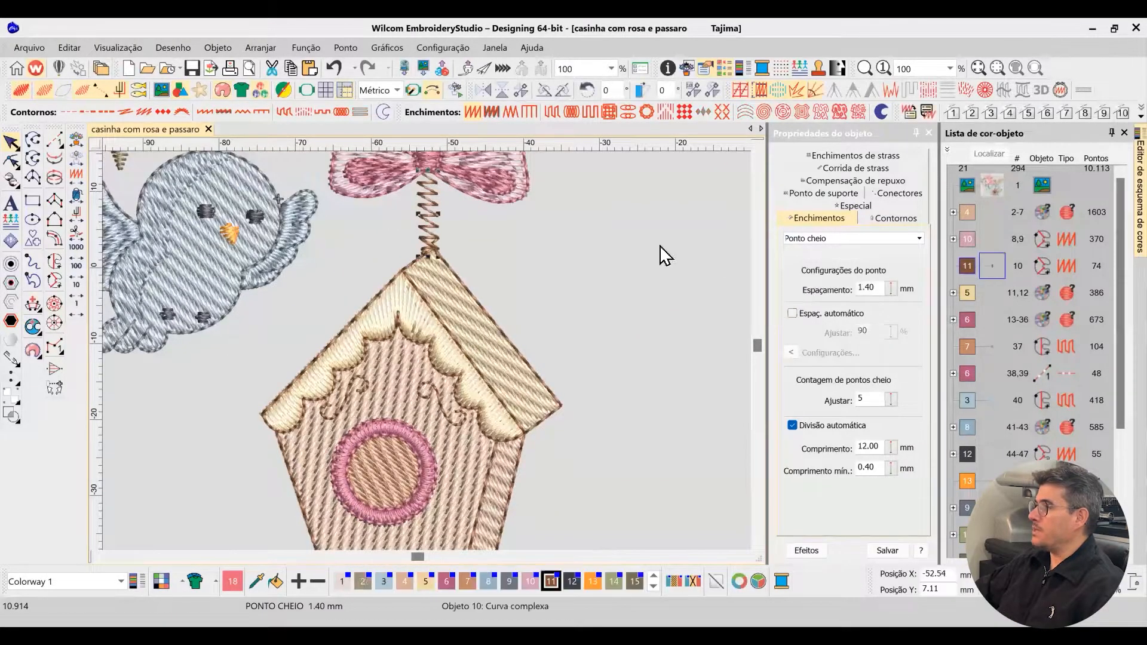
left_click(986, 154)
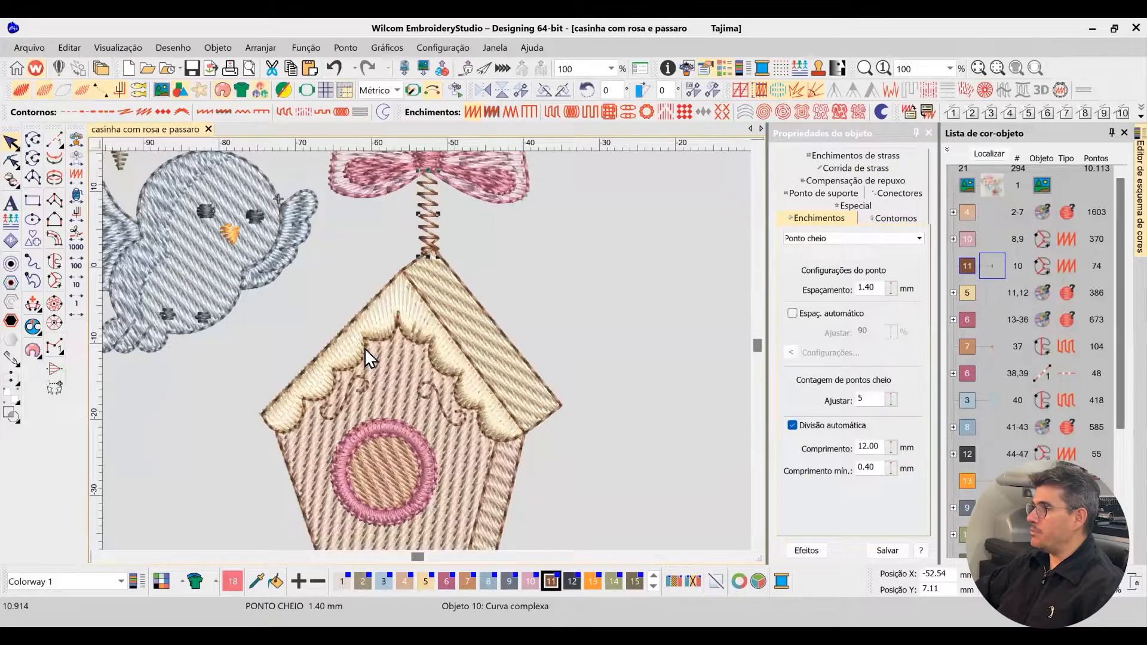
scroll(418, 361, "down", 2)
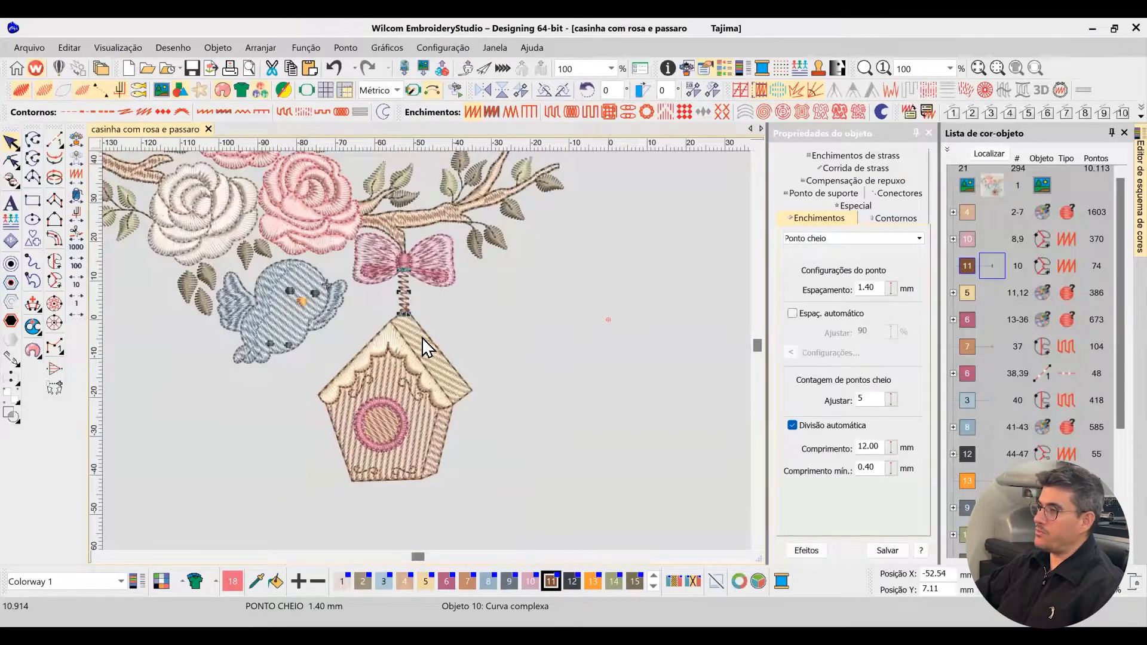
scroll(426, 351, "up", 1)
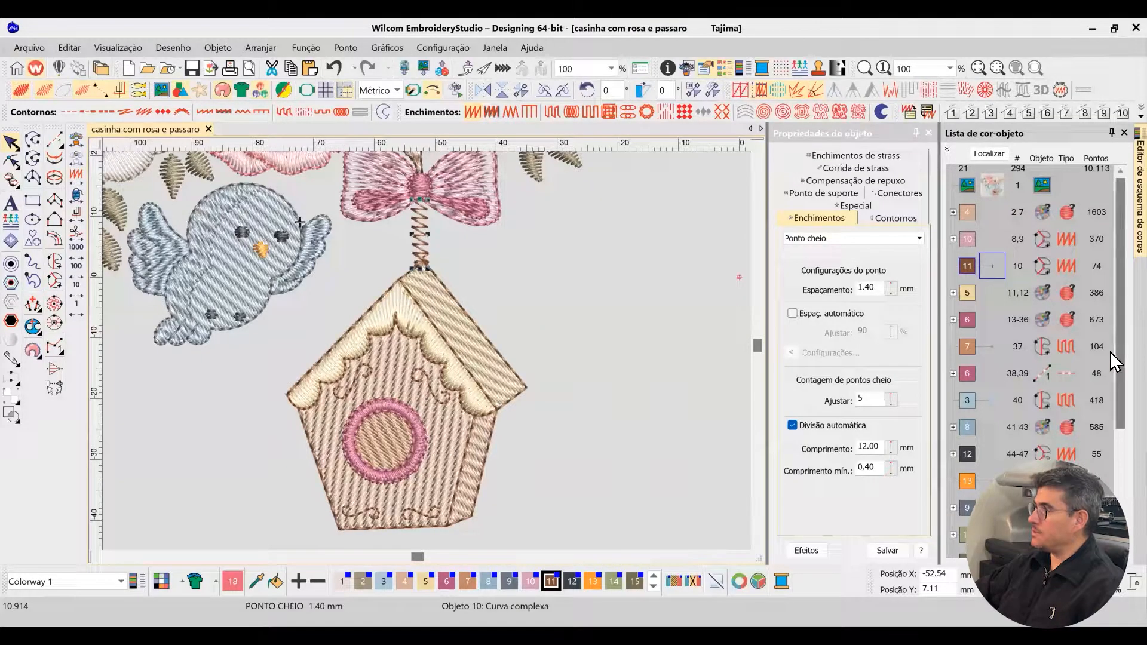
Isolate the birdhouse outlines in the later colour 11 block, restore the full view and reselect the hanging cord for comparison.
left_click_drag(1110, 351, 1110, 465)
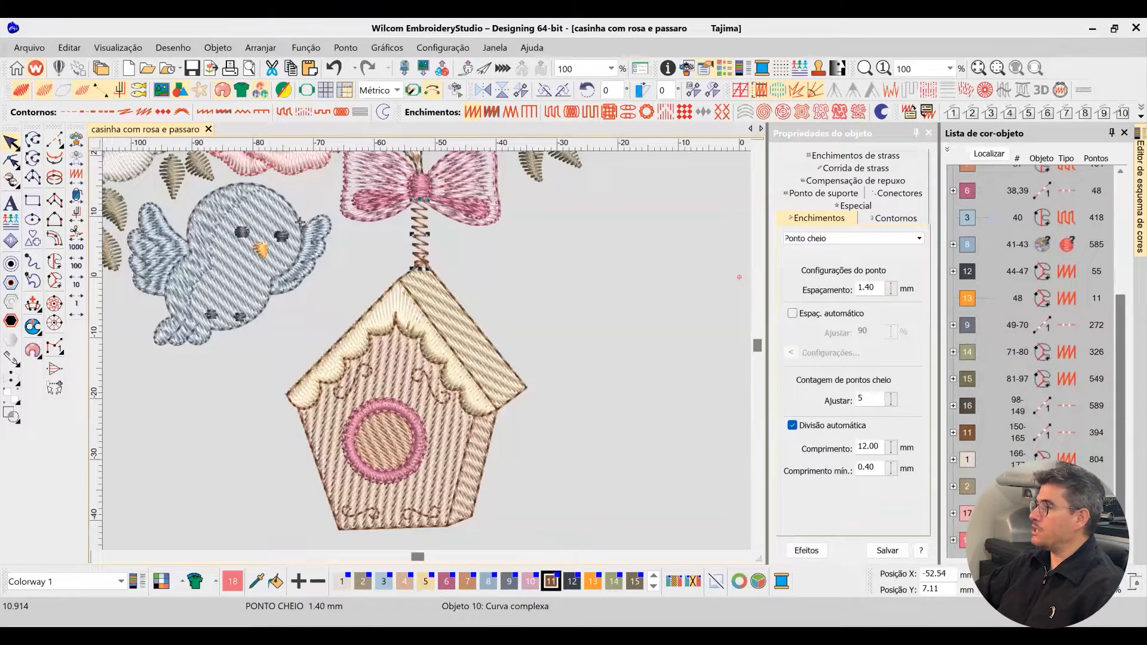
left_click(975, 441)
left_click(980, 160)
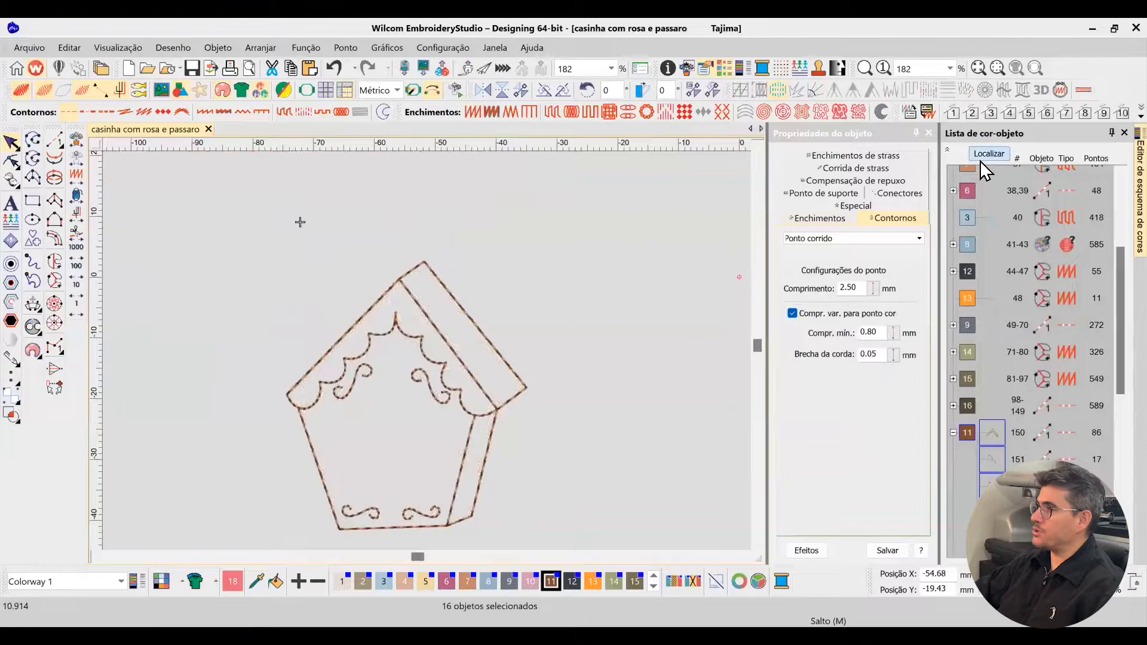
left_click(980, 160)
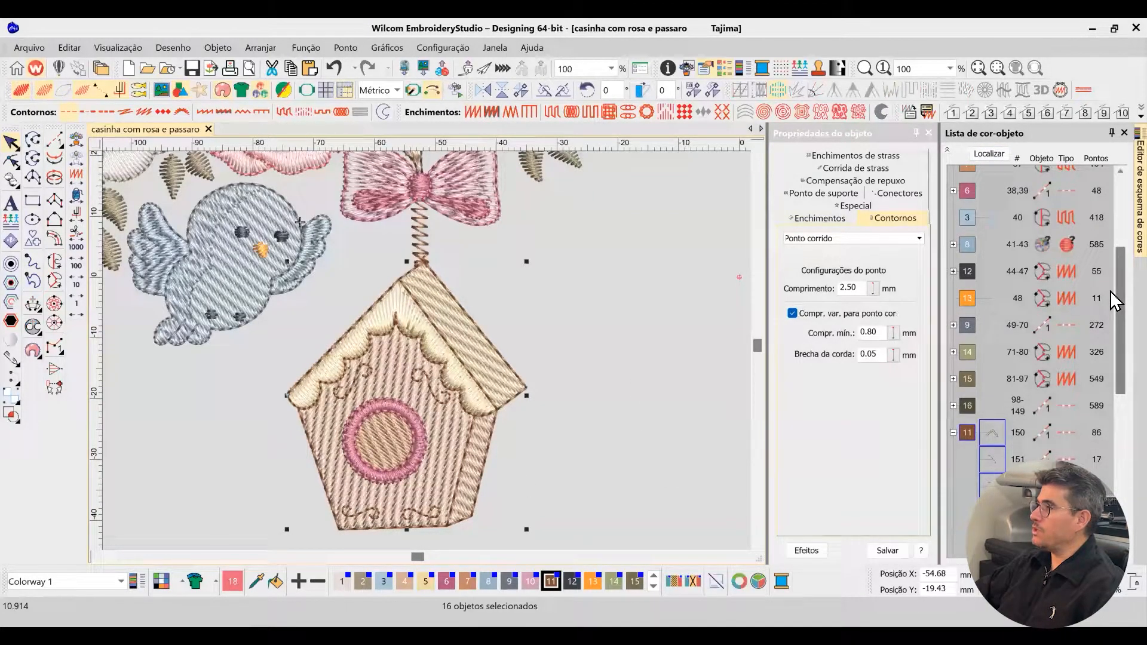
left_click_drag(1114, 292, 1113, 203)
left_click(996, 267)
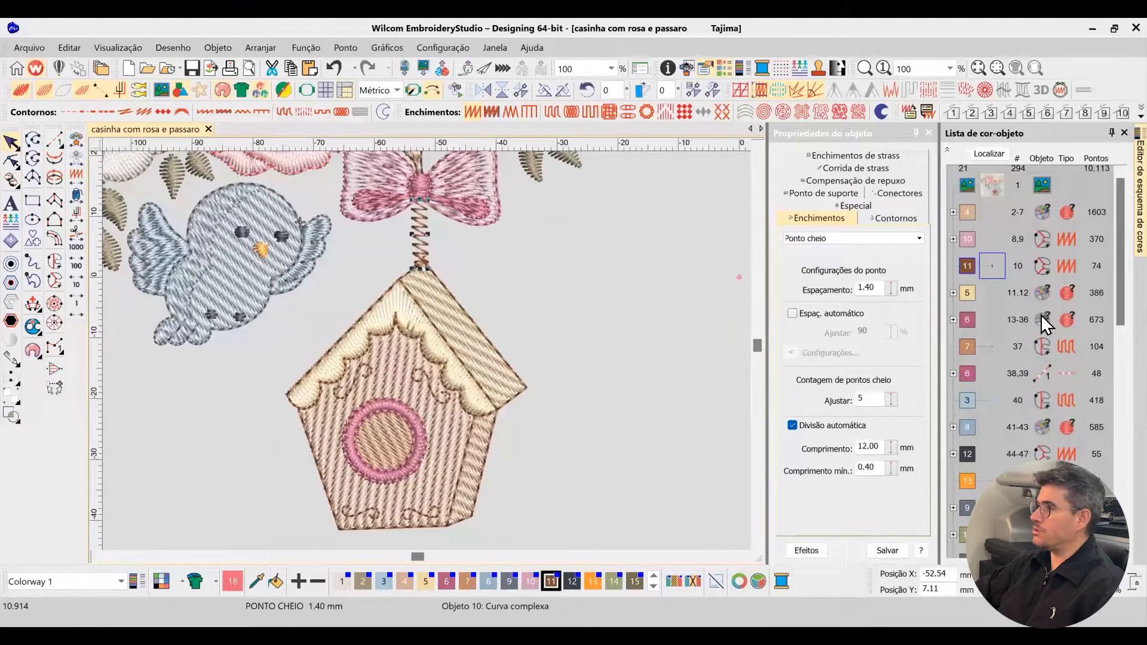
Select both colour 6 blocks and isolate the bow details and entrance ring to examine what they contain.
left_click(970, 323)
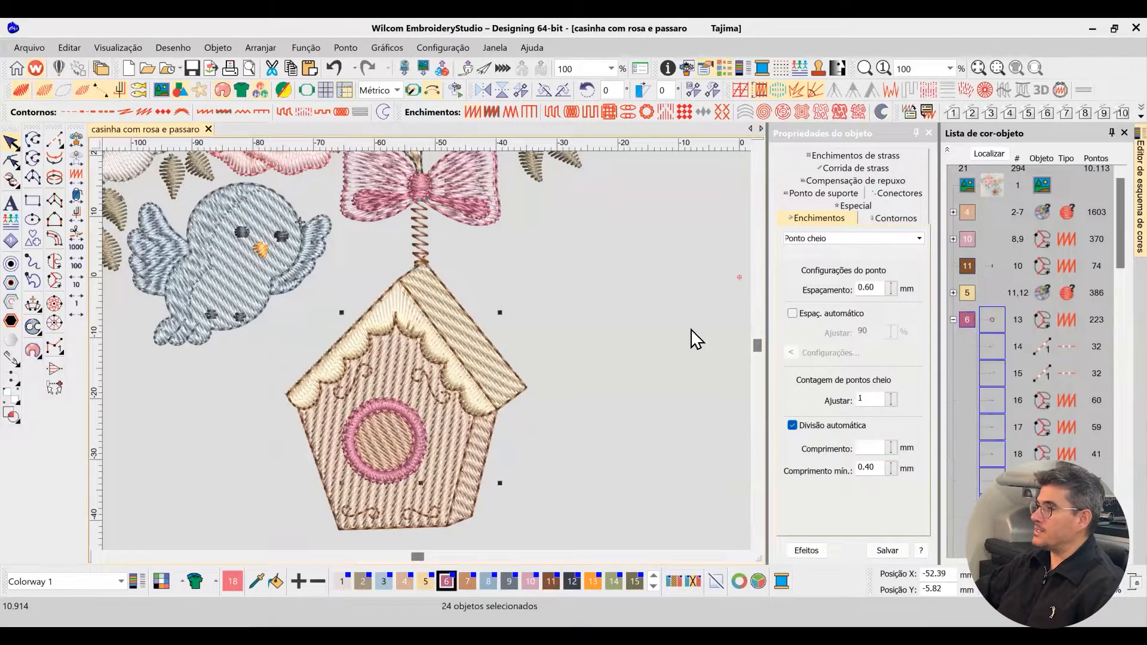
key("0")
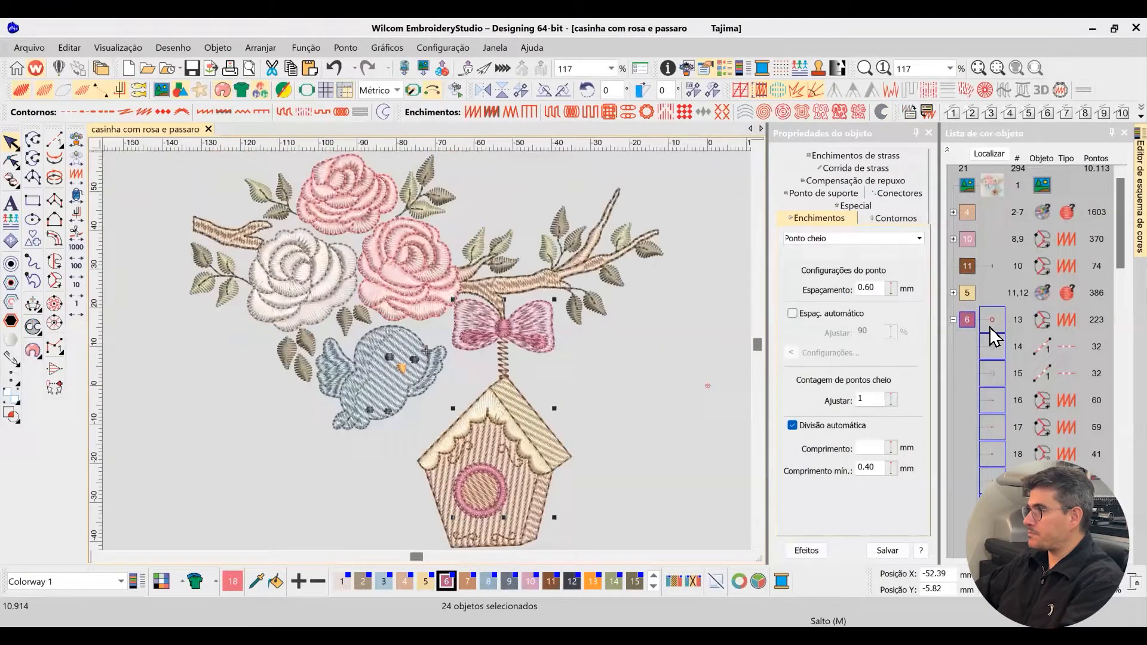
left_click(948, 150)
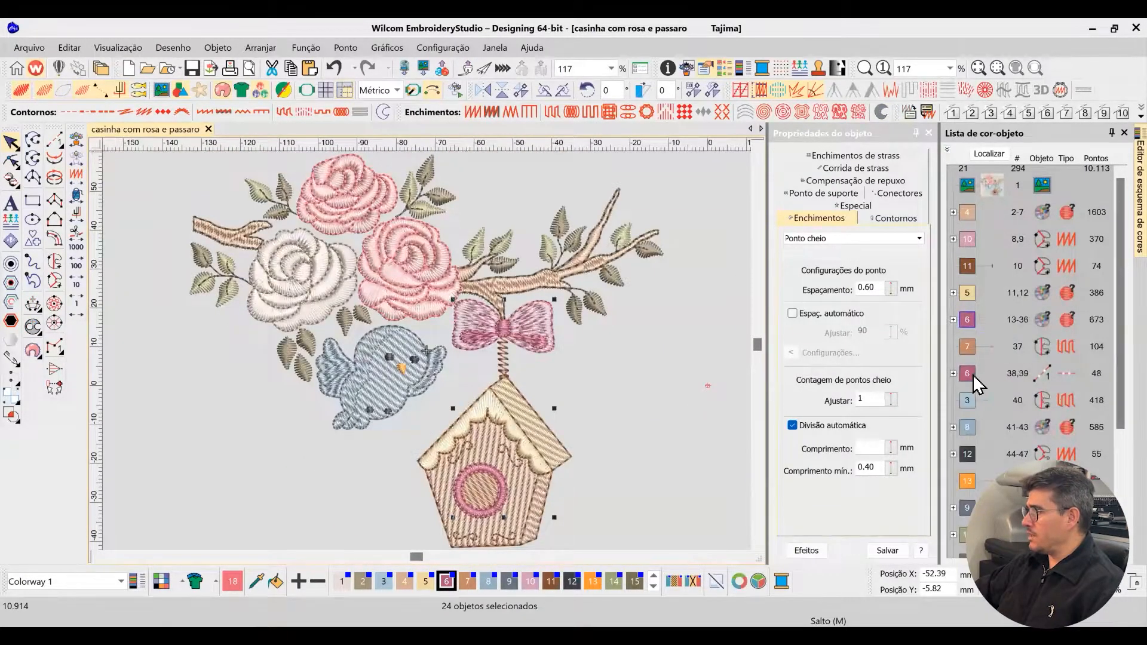
left_click(971, 376, "ctrl")
left_click(988, 159)
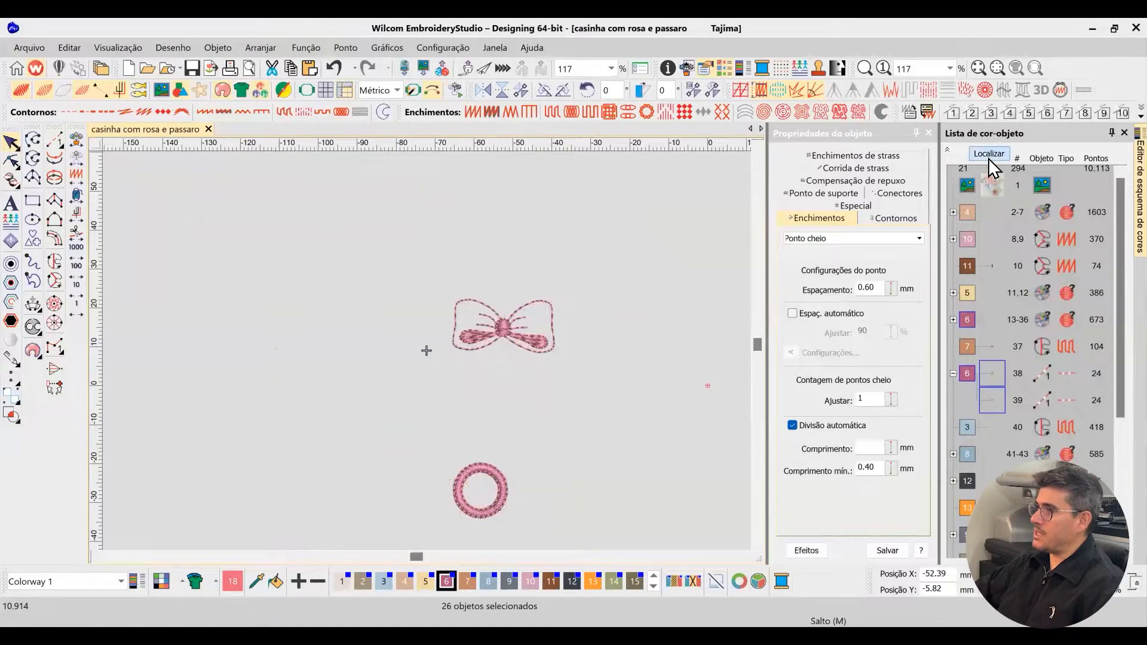
left_click(988, 159)
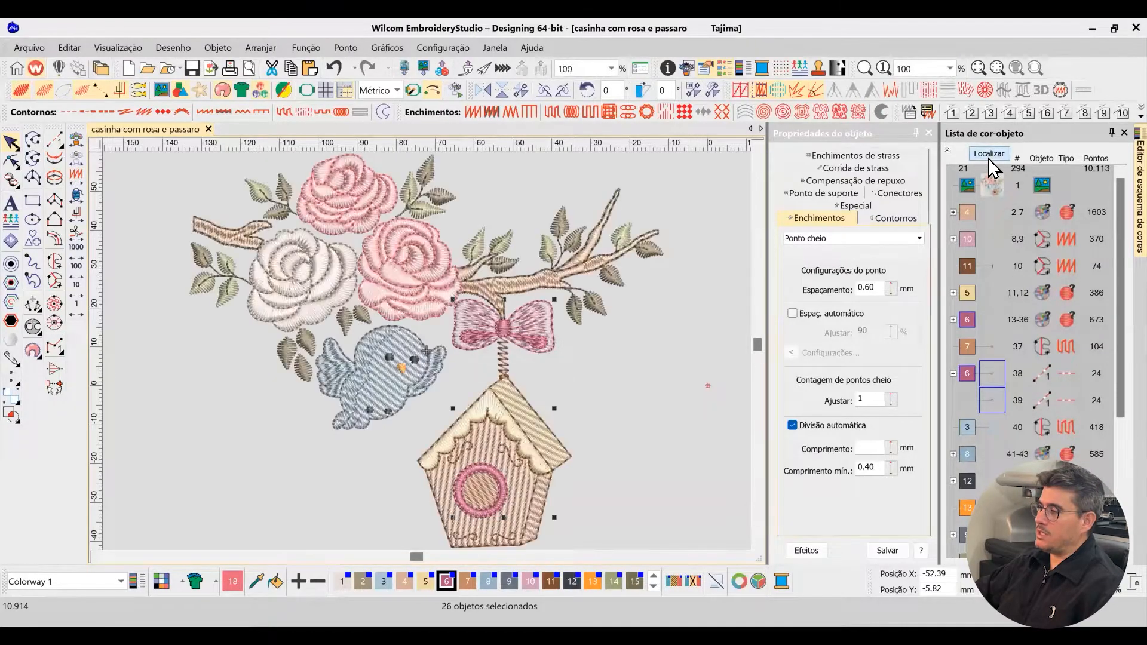
left_click(989, 159)
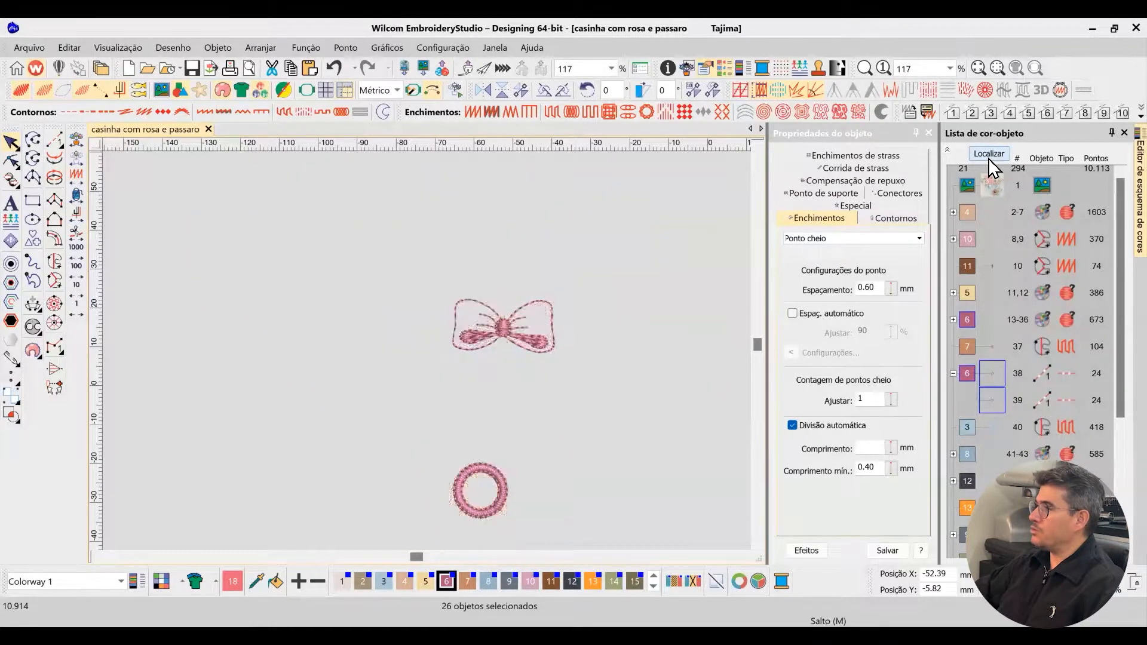
Isolate the colour 7 Tatami fill of the birdhouse entrance, then restore the full design view.
left_click(994, 352)
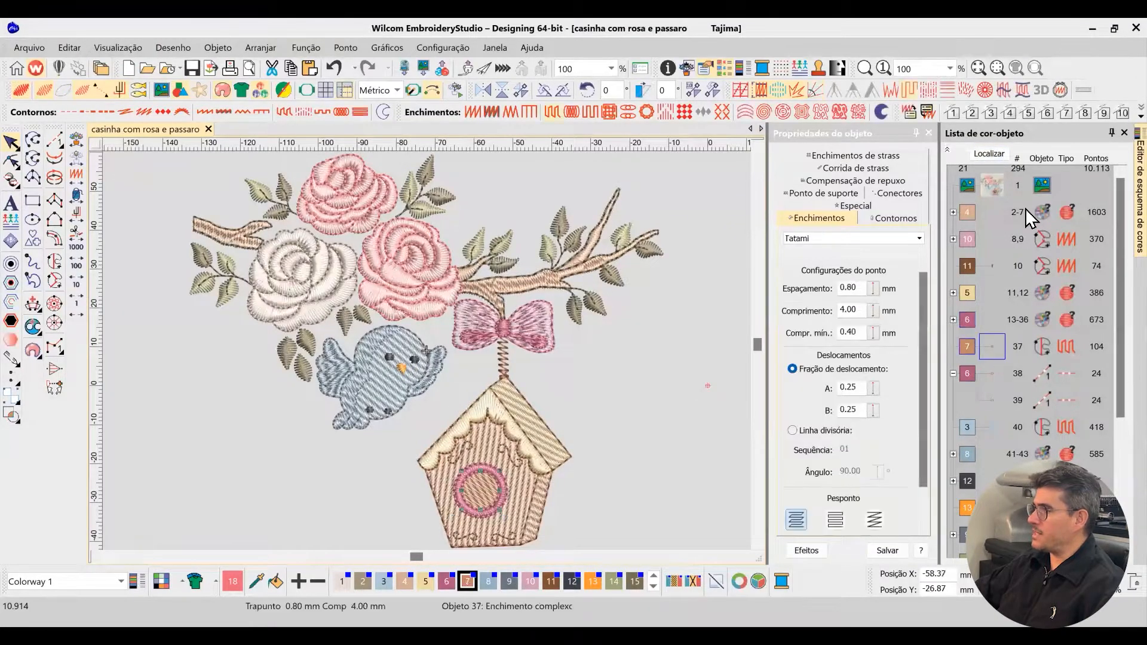
left_click(990, 154)
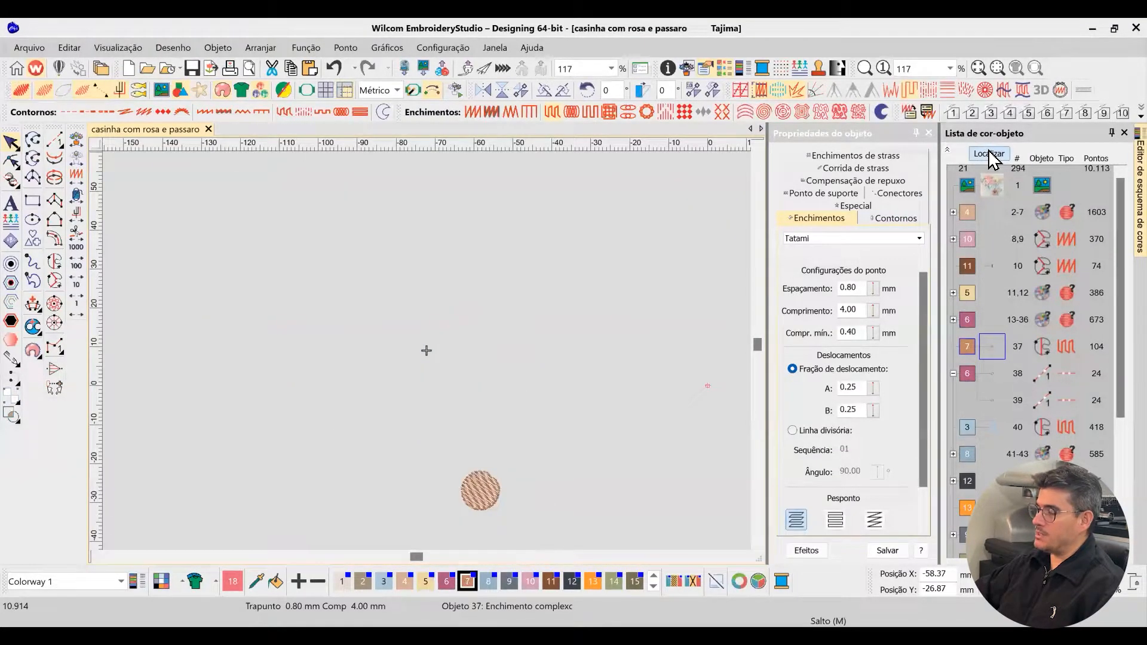
left_click(989, 153)
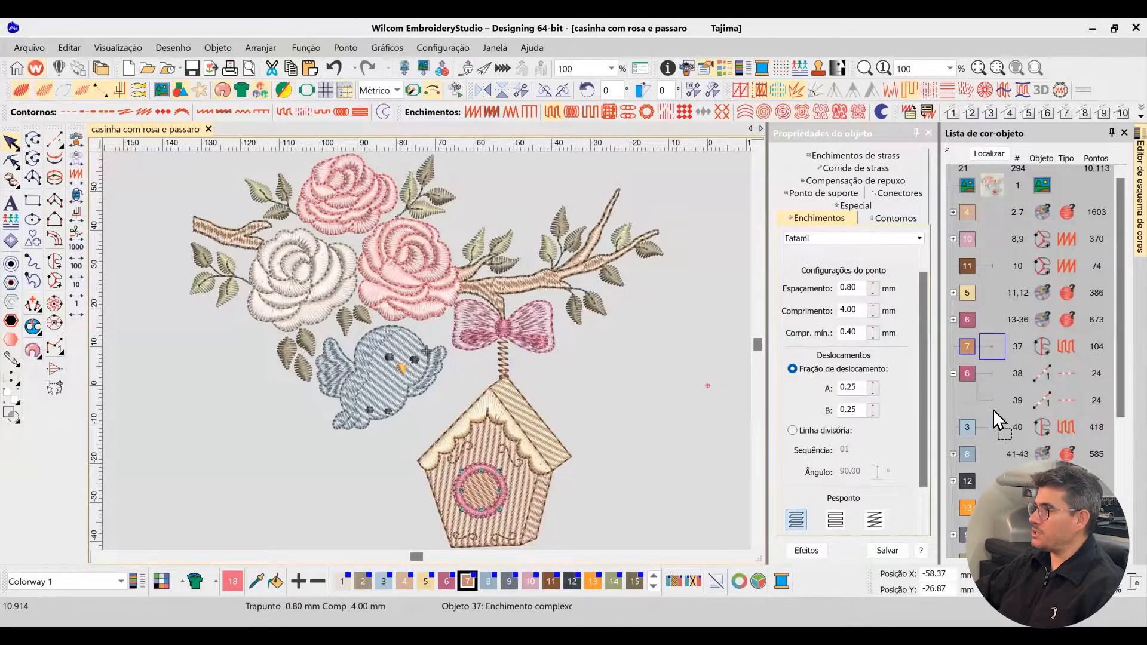
Resequence the two separate colour 6 running-stitch objects ahead of the colour 7 entrance fill, joining them to the earlier colour 6 block.
left_click_drag(993, 409, 993, 406)
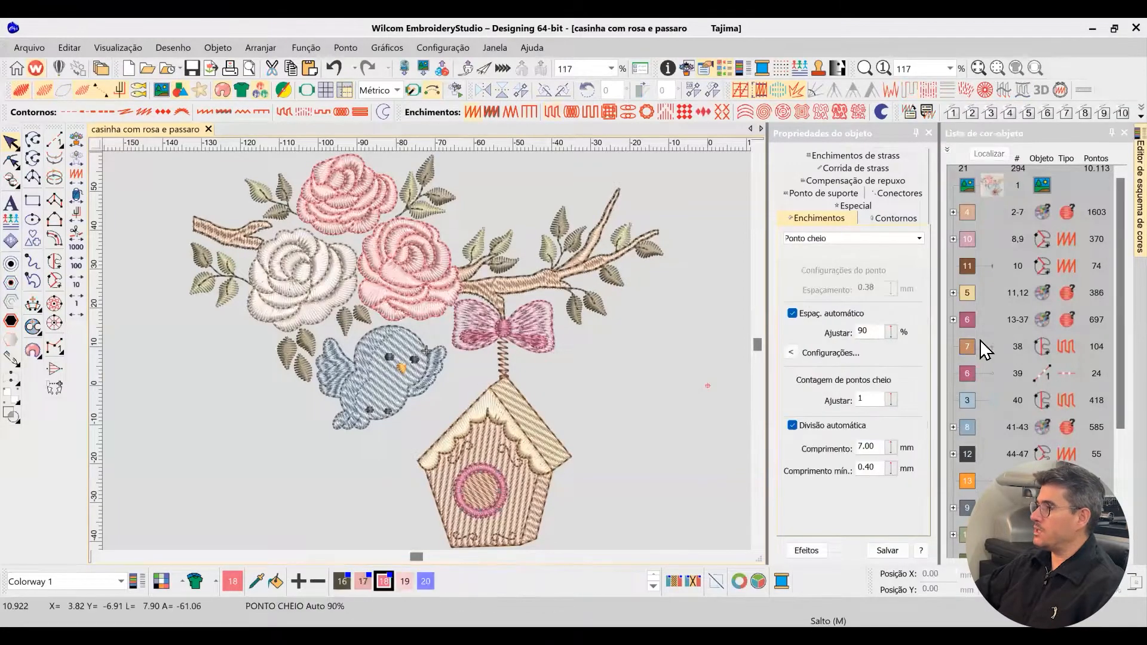
left_click(993, 374)
left_click(995, 352)
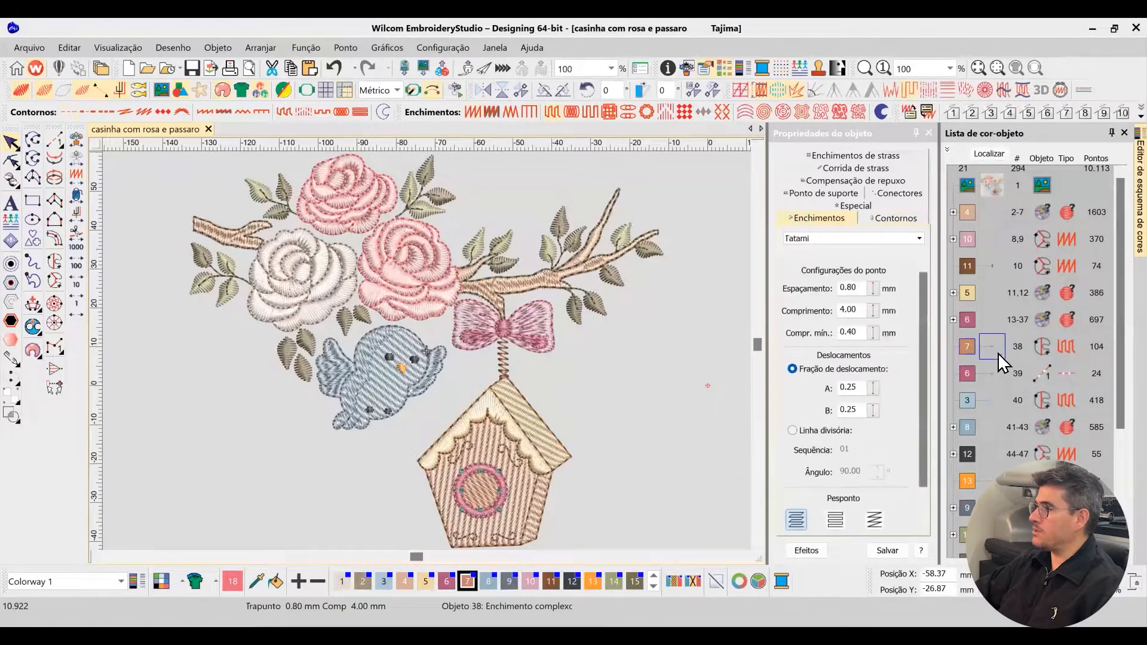
left_click_drag(990, 383, 990, 386)
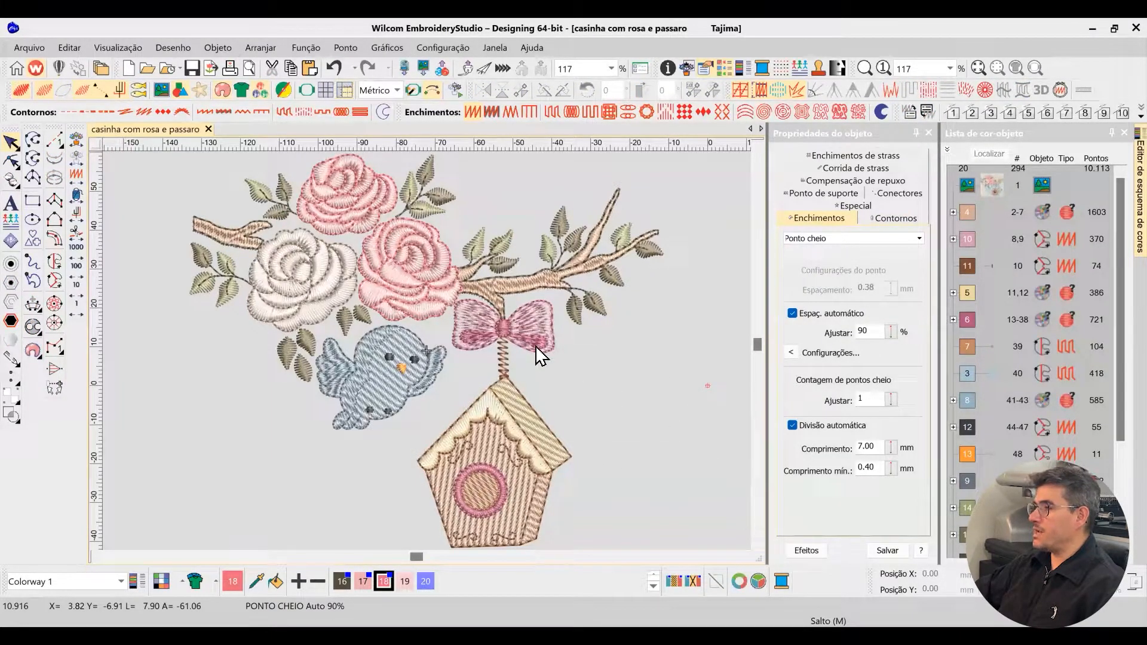
Review the complete design and the remaining colour blocks in the stitching sequence.
scroll(1005, 437, "down", 4)
scroll(1006, 437, "up", 4)
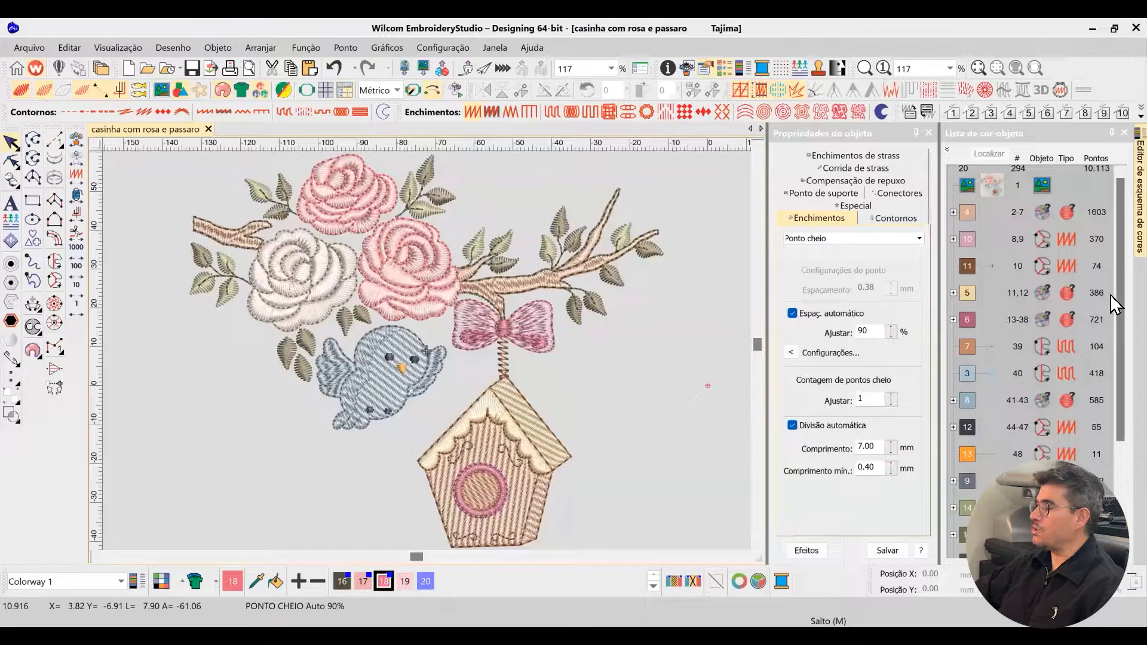
left_click_drag(1110, 294, 1110, 426)
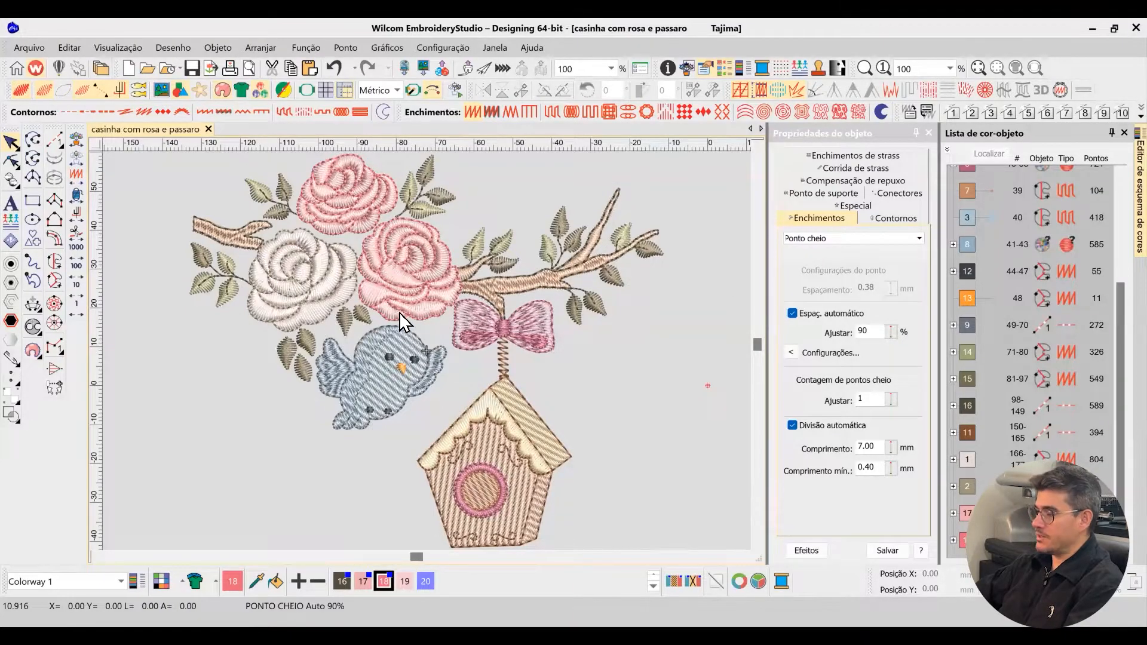
Play the design's stitch-out simulation and close the stitch player.
key("shift+r")
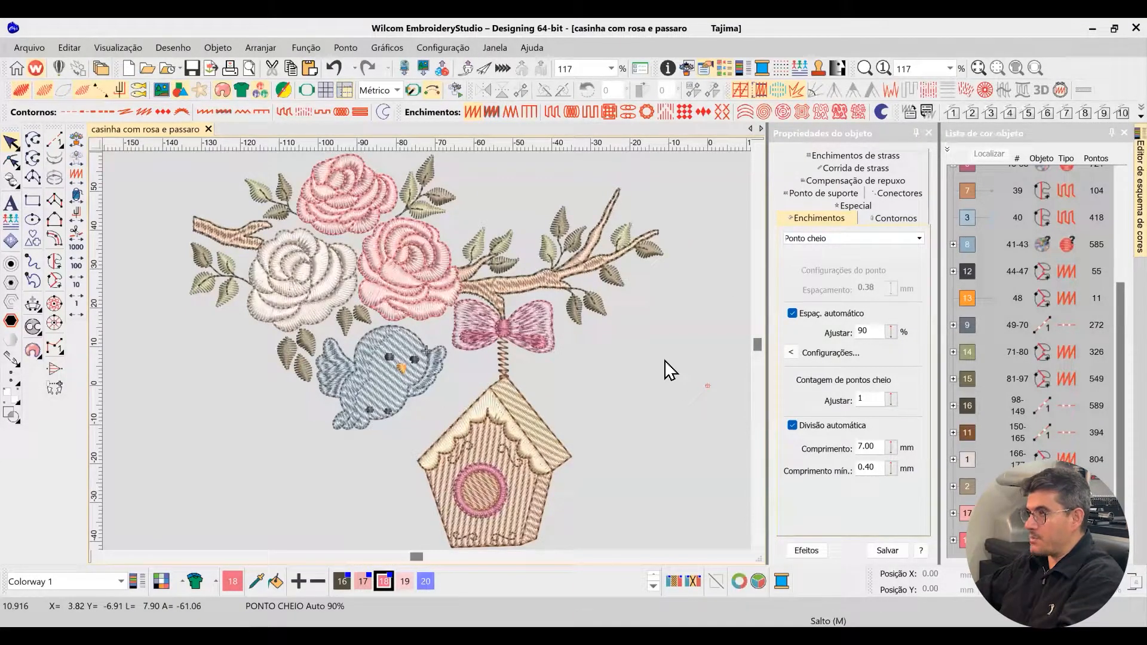
key("ctrl+shift+r")
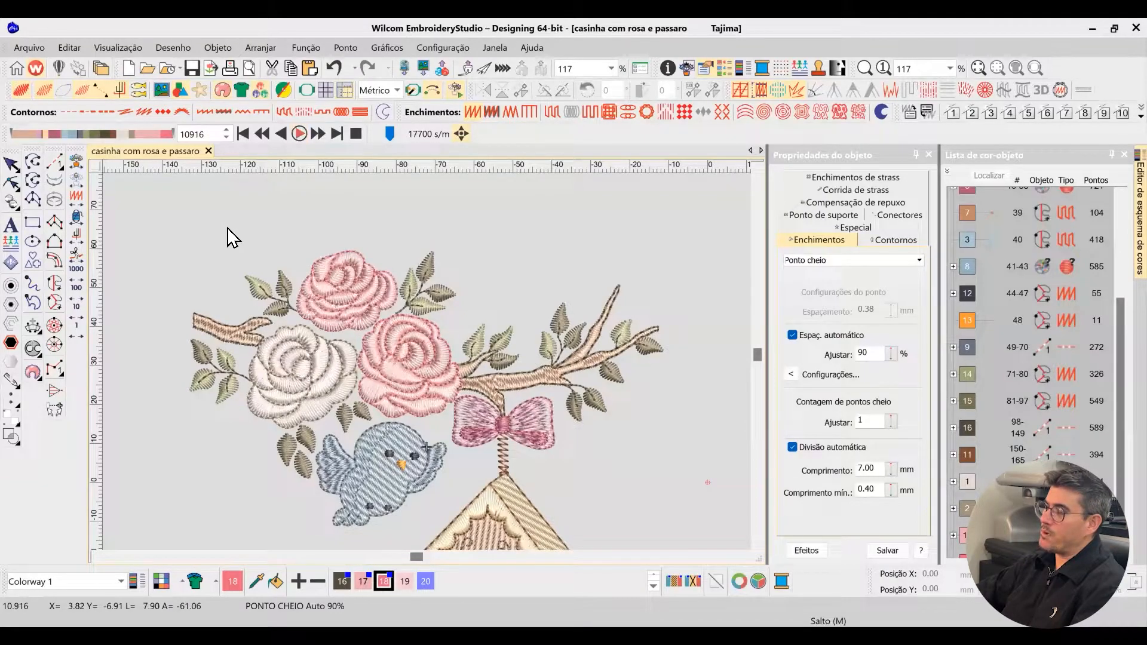
left_click(12, 168)
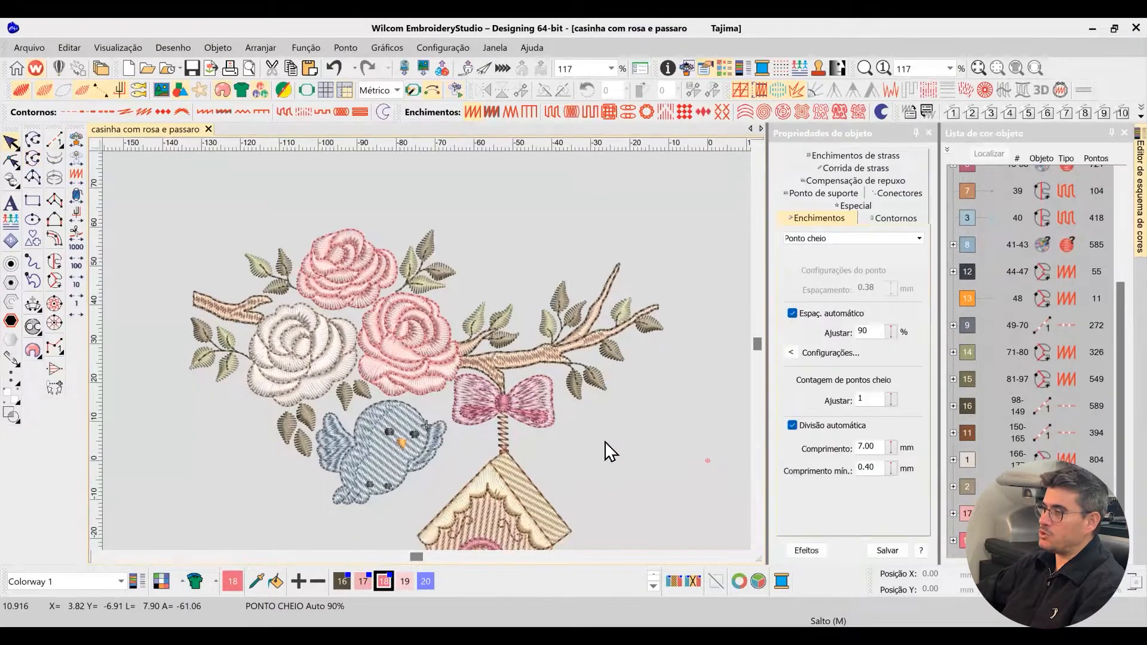
Examine the birdhouse up close, select its front wall's Tatami fill and show only that object.
scroll(406, 361, "down", 1)
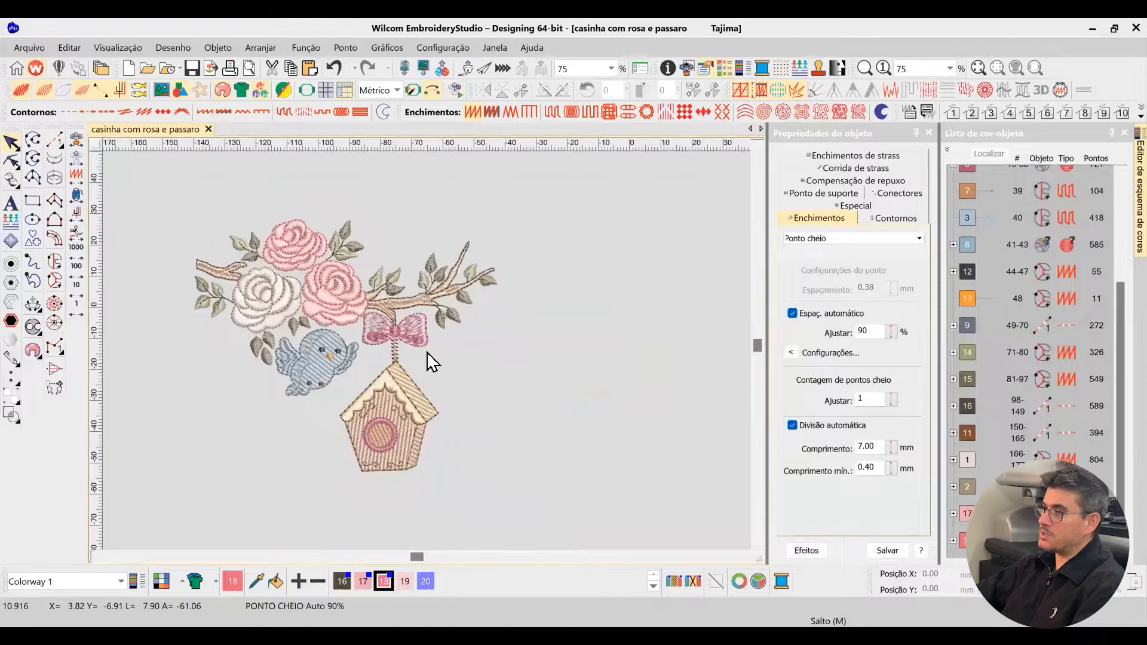
scroll(426, 351, "up", 2)
scroll(454, 326, "up", 3)
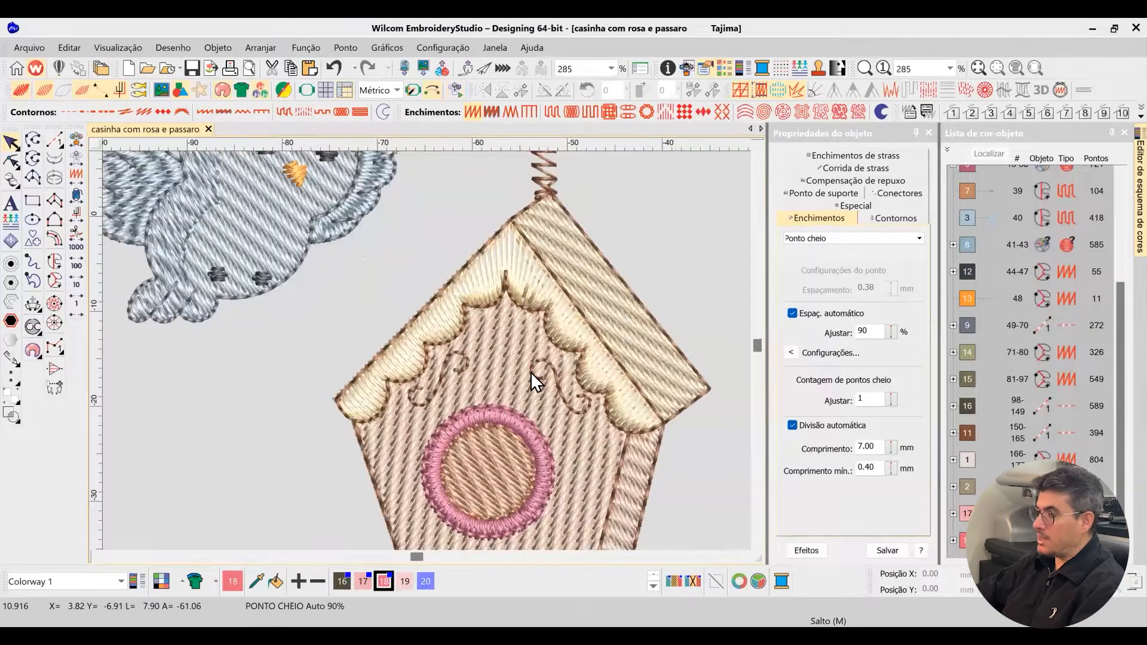
left_click(758, 545)
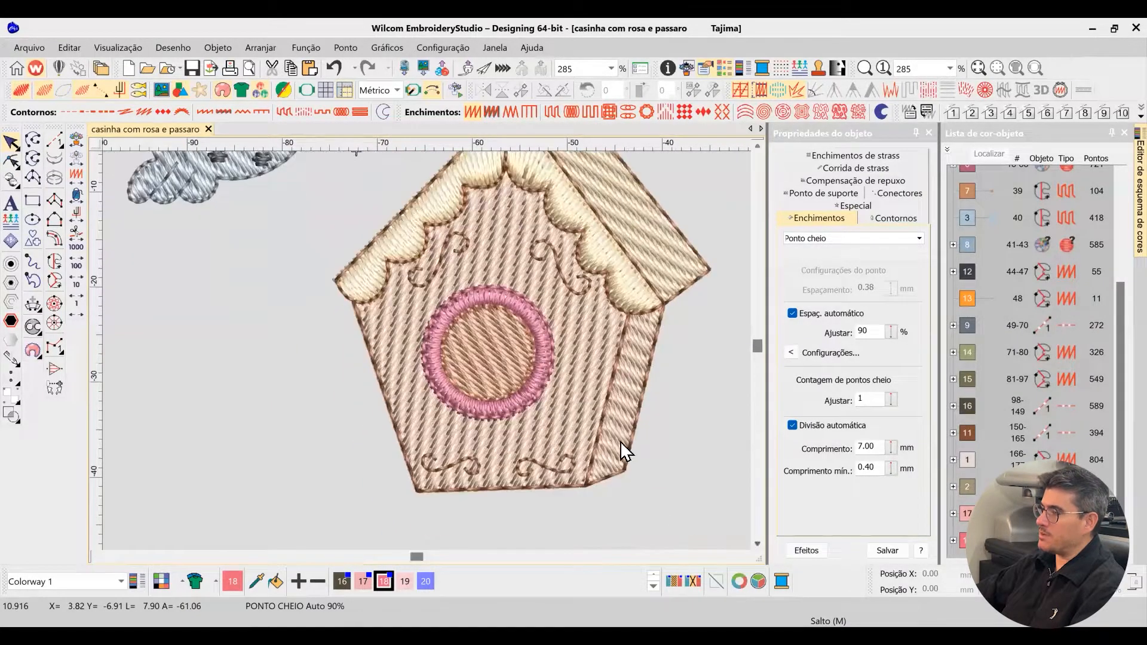
left_click(602, 423)
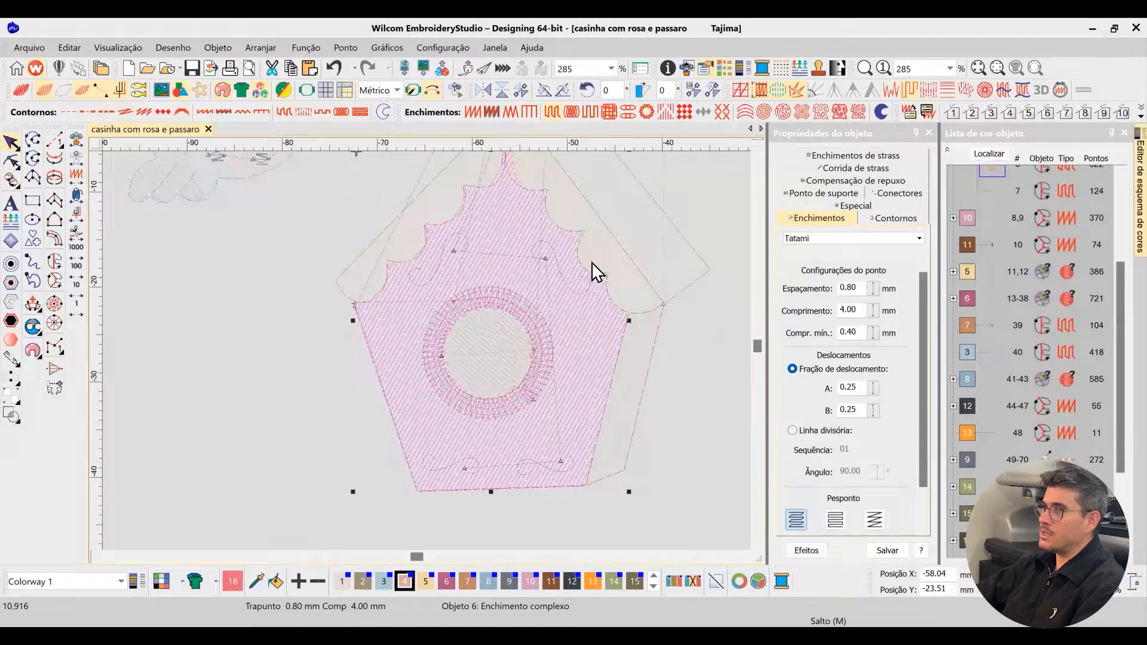
key("shift+s")
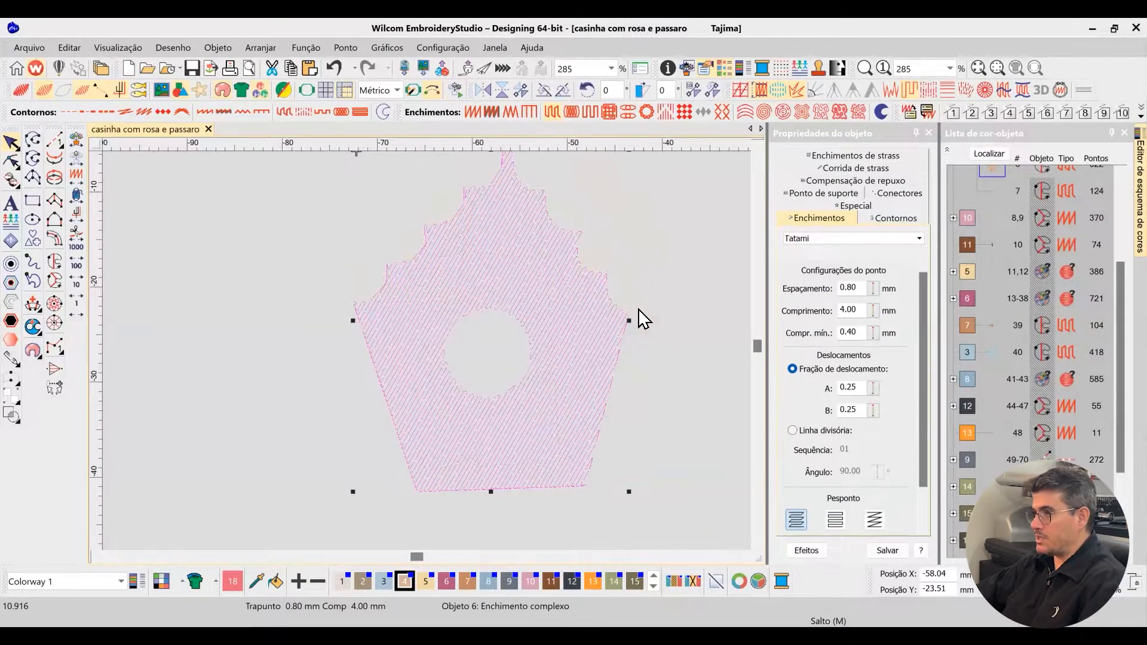
Enable the first underlay on the front wall's Tatami fill and set its type to Ponto corrido para borda.
key("t")
key("t")
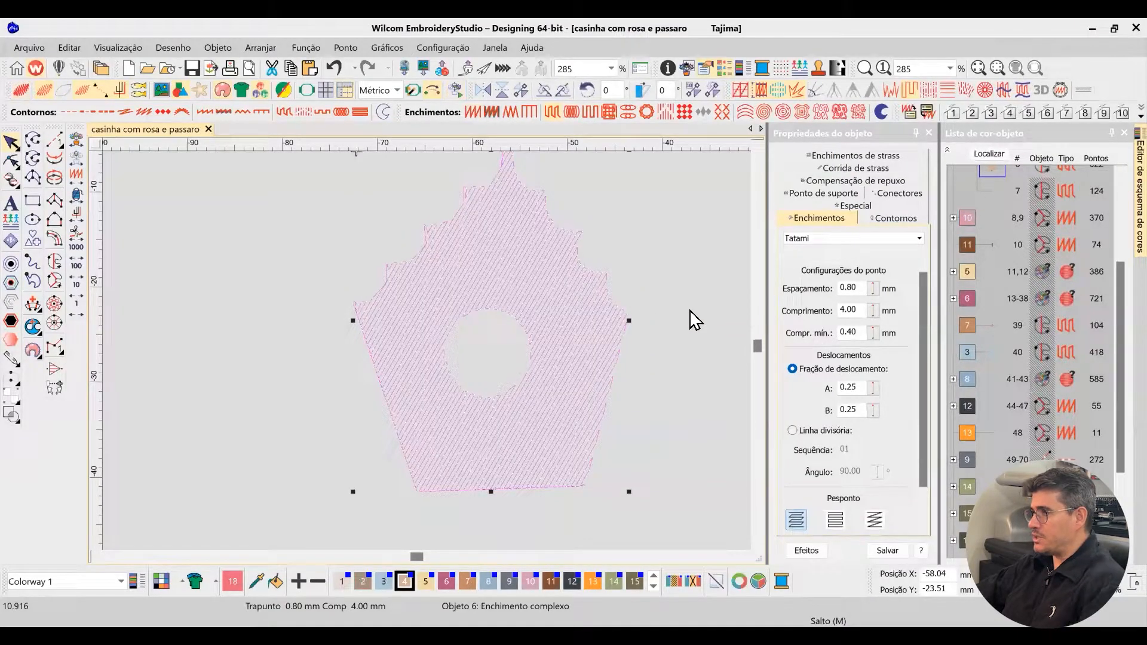
left_click(835, 194)
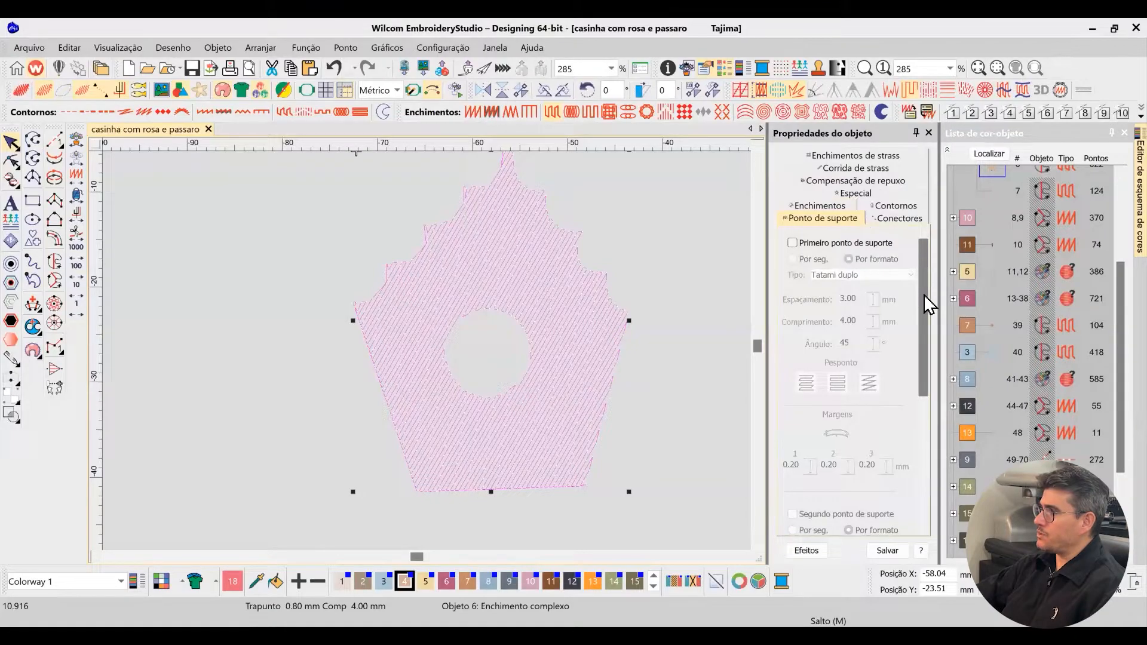
mouse_move(928, 305)
left_mouse_down()
mouse_move(927, 435)
mouse_move(927, 299)
left_mouse_up()
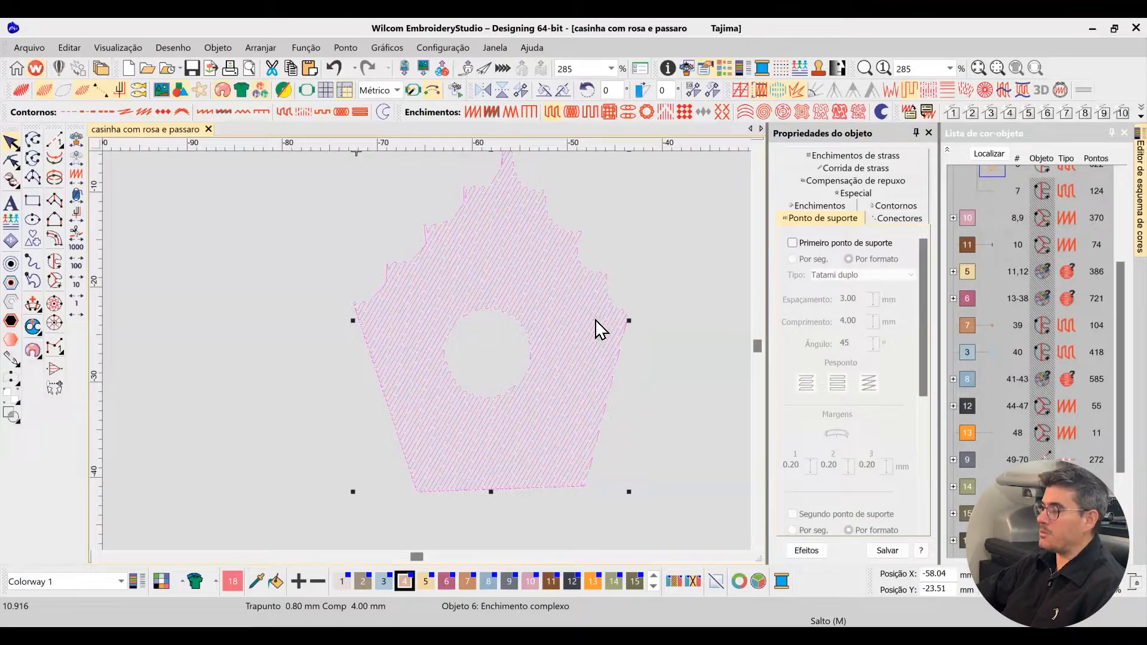
left_click(832, 242)
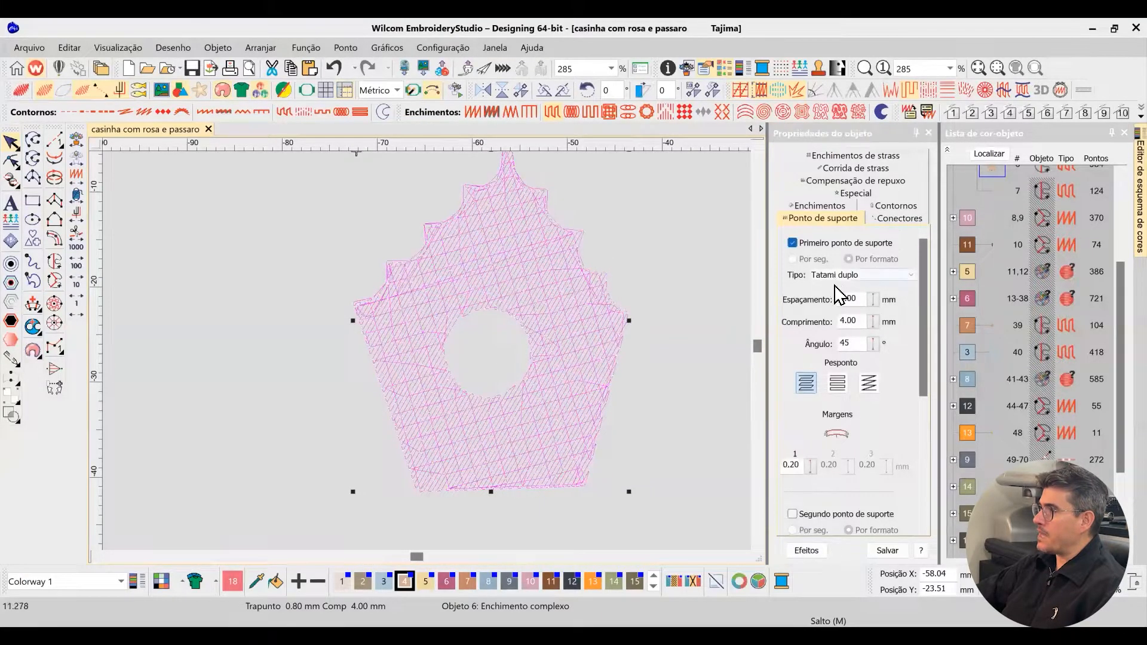
left_click(836, 276)
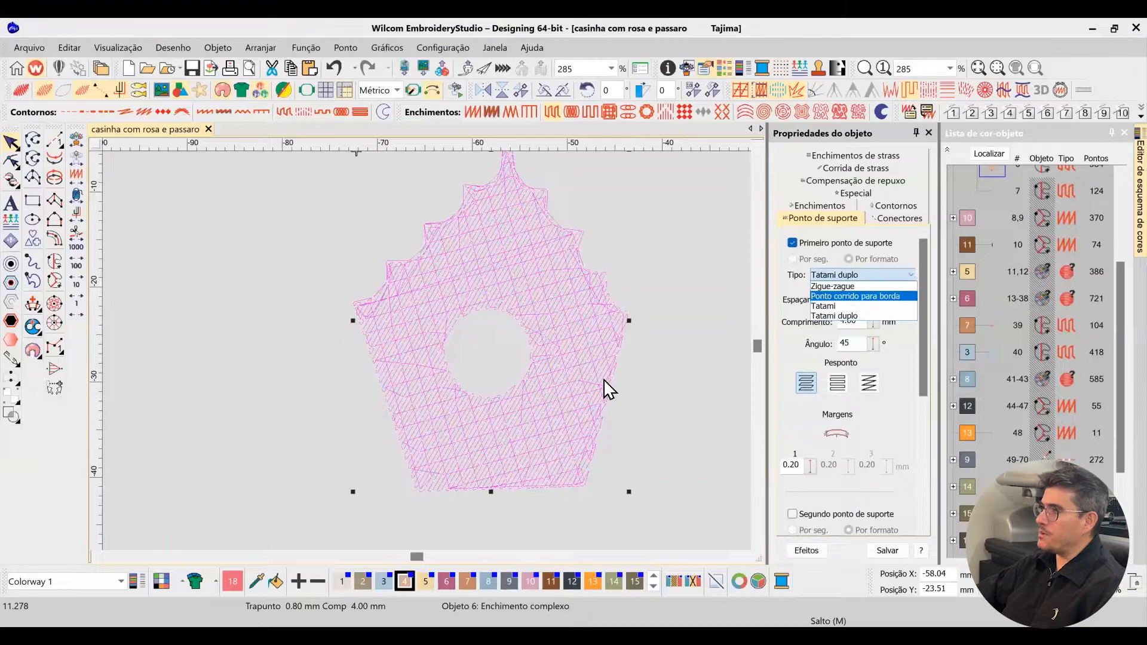
left_click(855, 296)
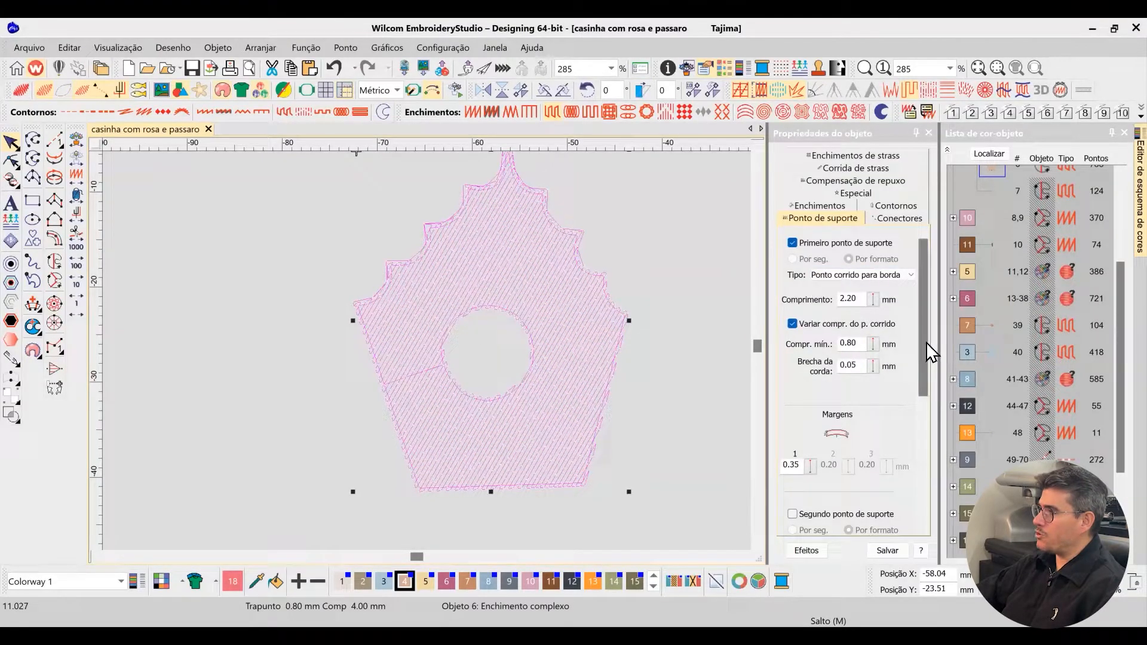
Review the front wall's underlay settings and margins, check the fill in realistic view and show the surrounding design again.
left_click_drag(929, 350, 929, 377)
double_click(793, 421)
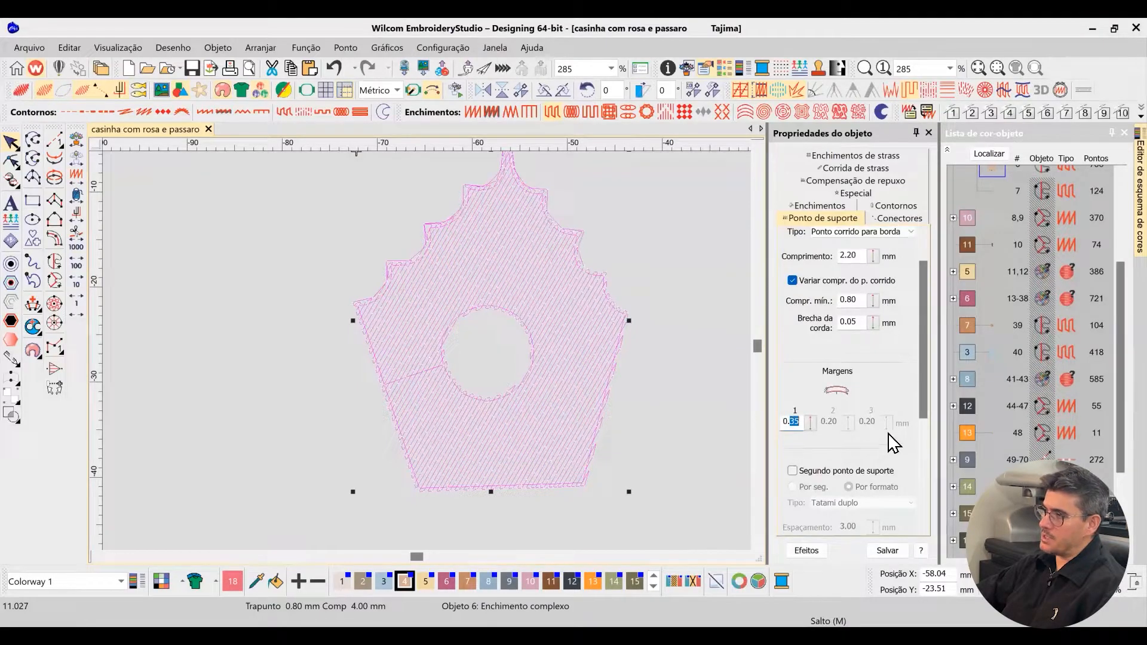
left_click_drag(925, 346, 926, 323)
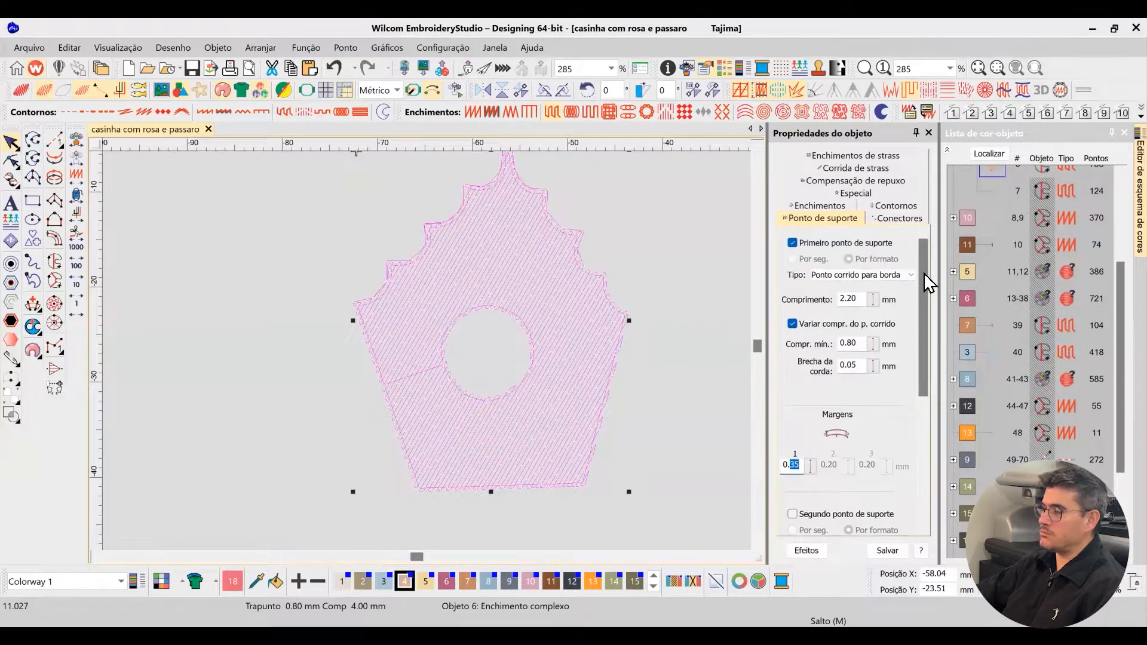
left_click(543, 253)
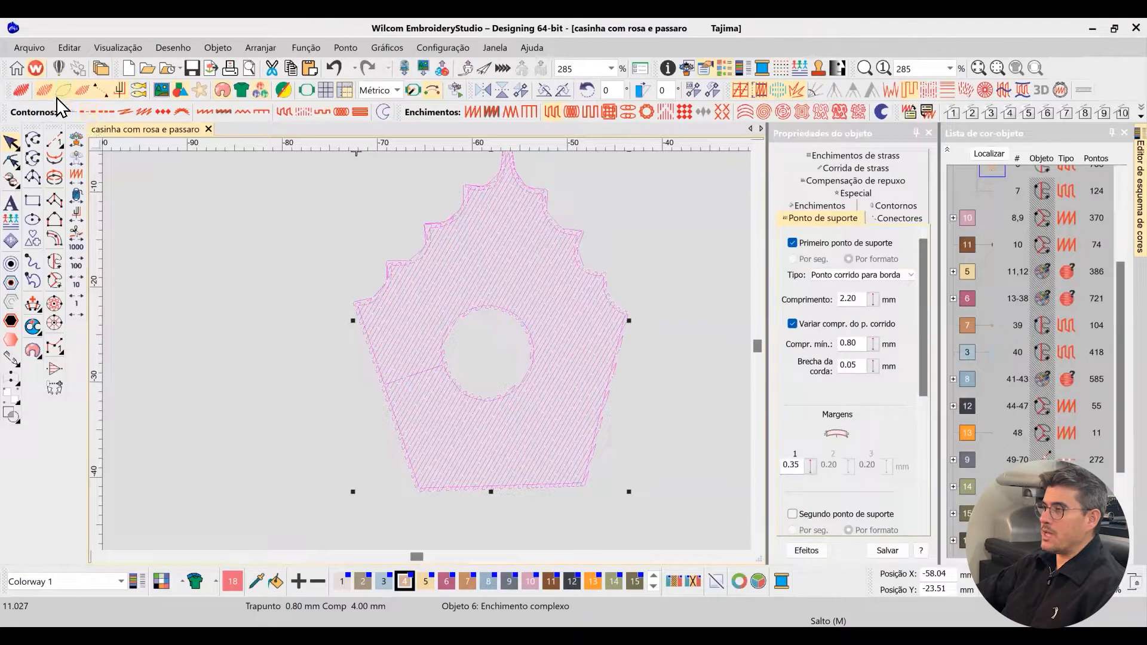
left_click(22, 92)
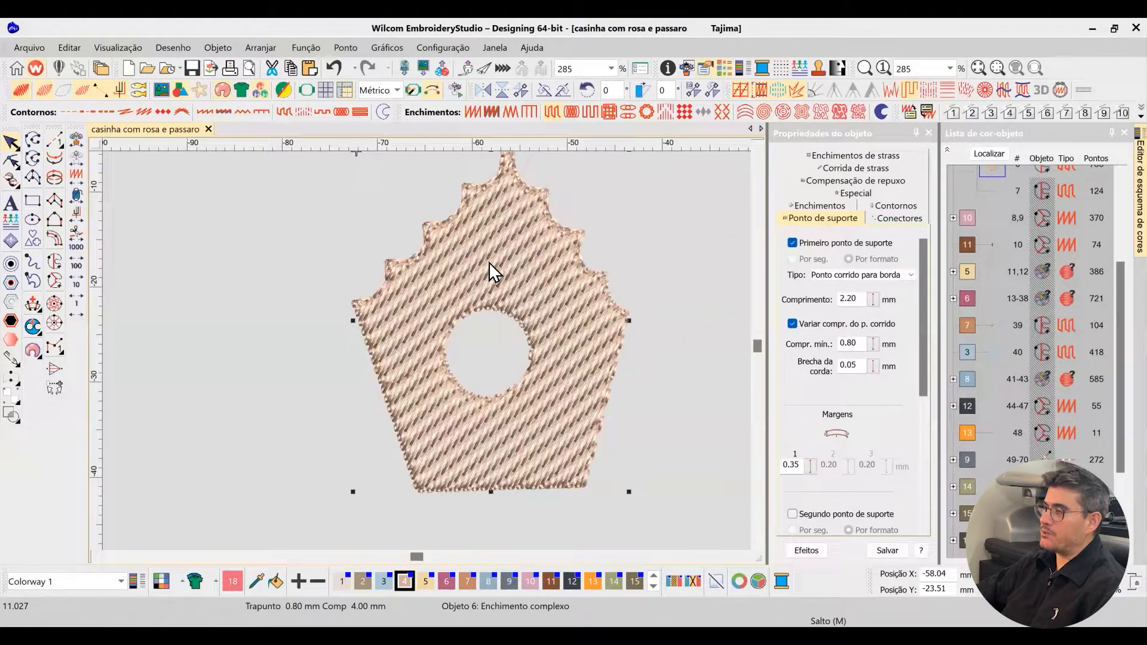
key("t")
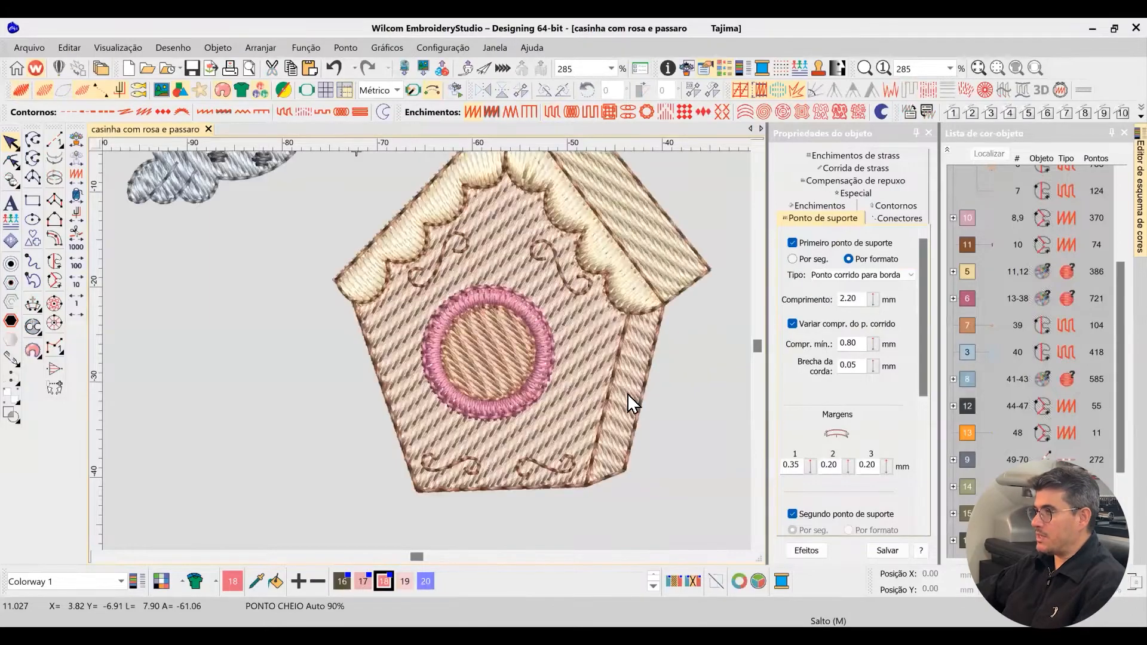
Select the birdhouse's narrow side wall fill and show only that object in plain stitch view.
left_click(627, 396)
scroll(429, 361, "up", 3)
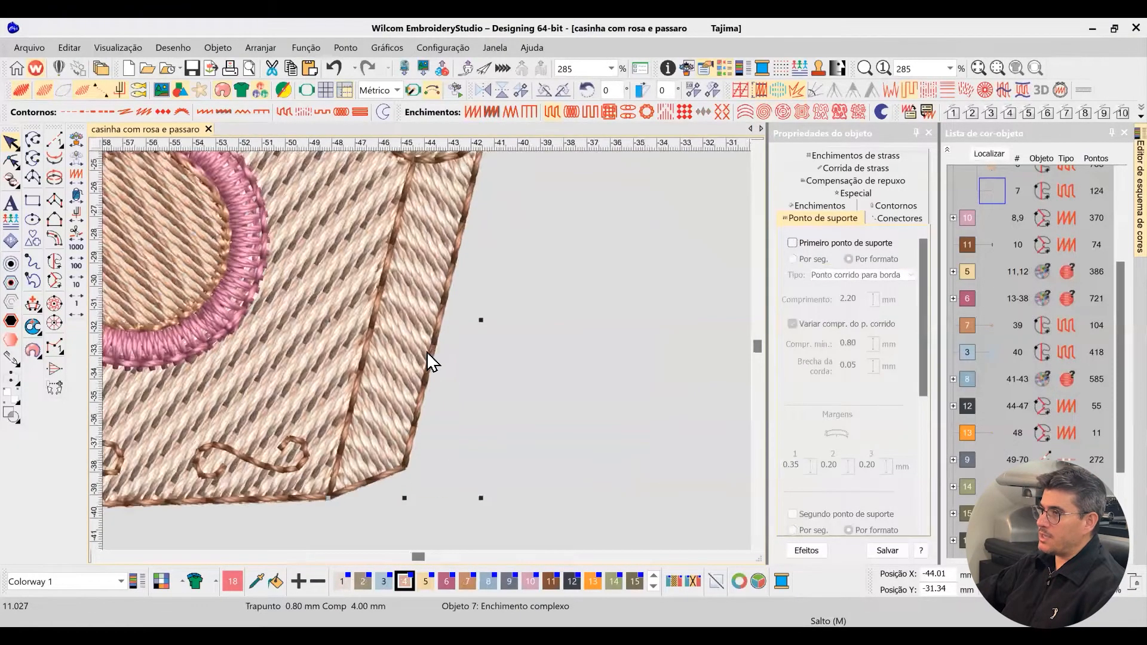
scroll(429, 361, "down", 3)
left_click(986, 154)
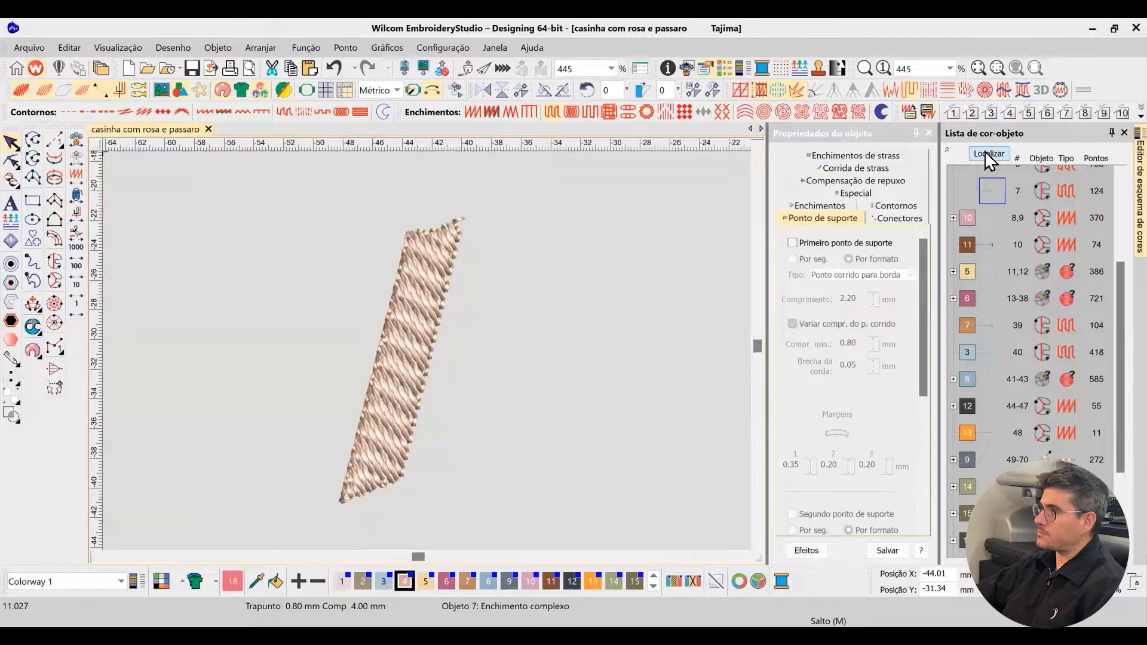
key("t")
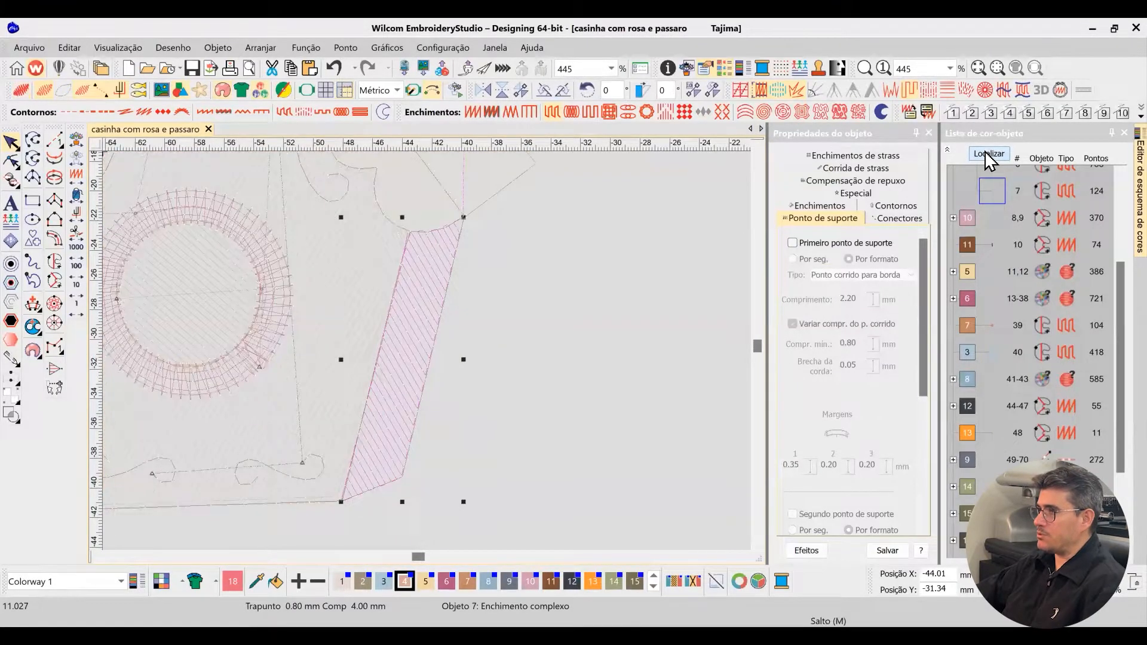
key("shift+s")
left_click(541, 276)
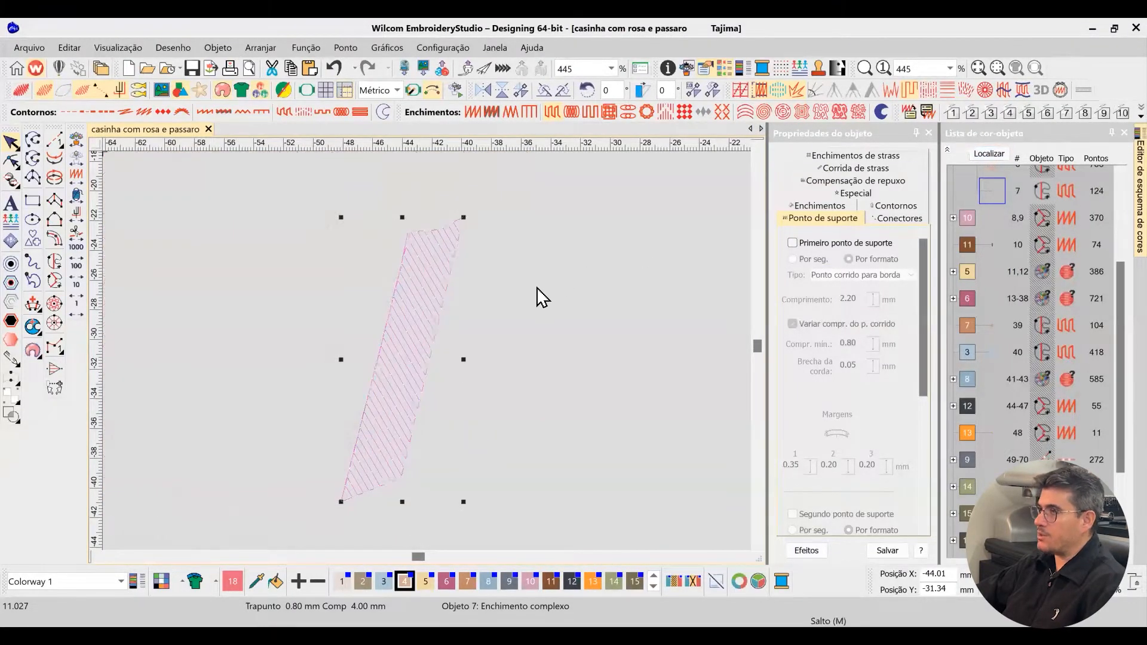
left_click(412, 308)
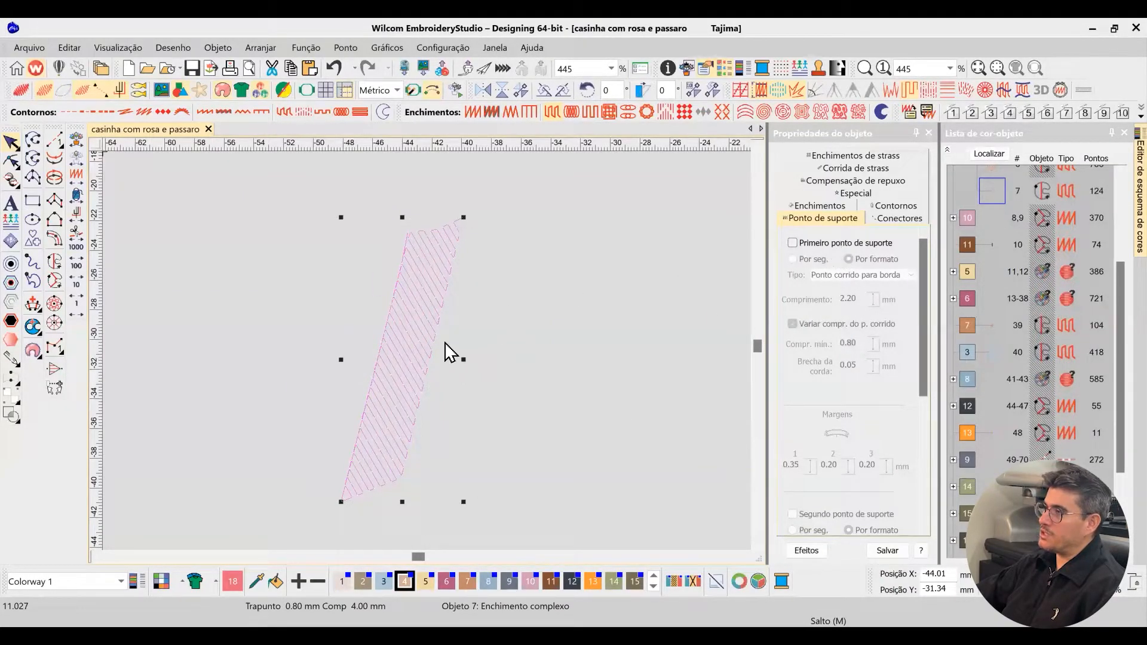
Enable the side wall fill's first underlay, try the Tatami type and inspect its edges in realistic view.
left_click(817, 245)
left_click(861, 275)
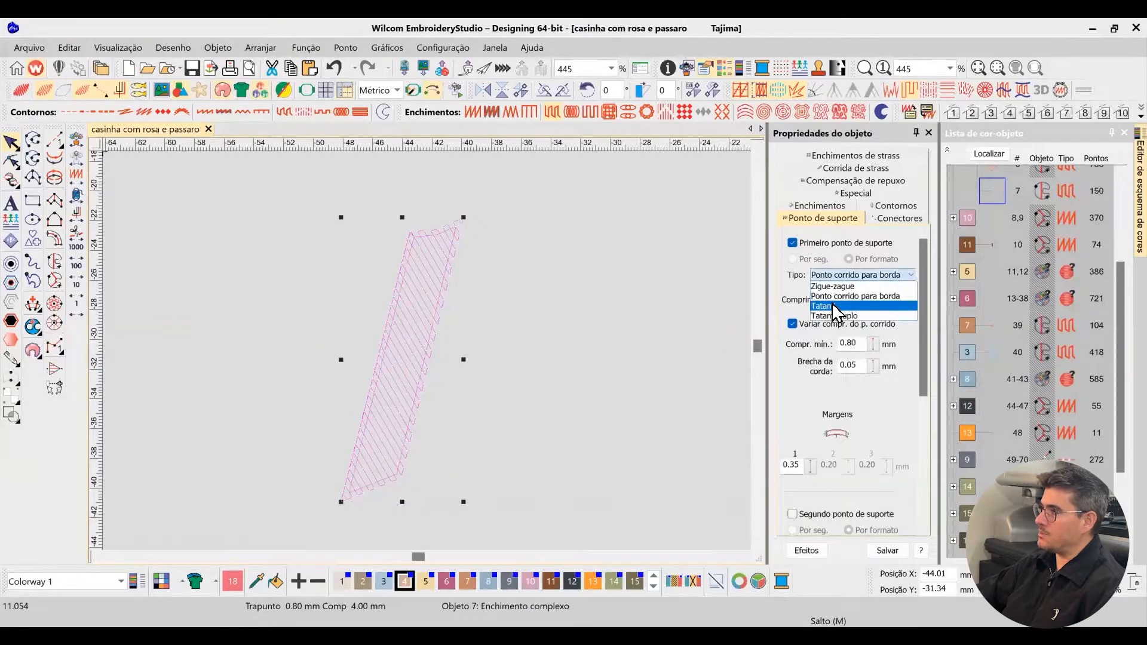
left_click(860, 306)
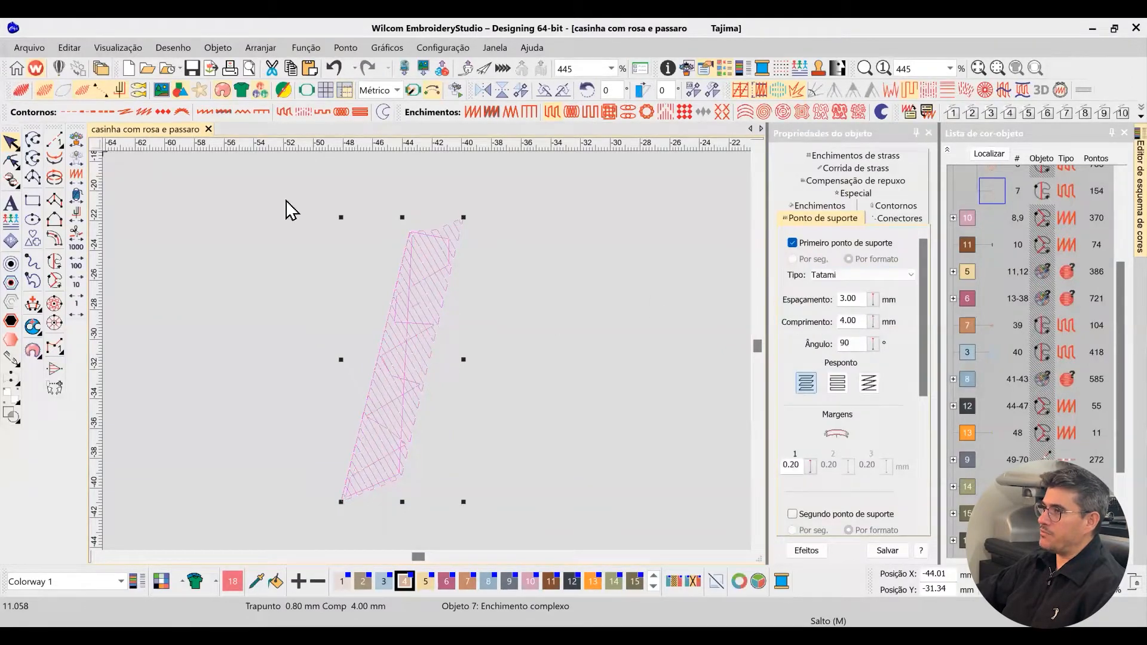
left_click(20, 93)
scroll(428, 356, "up", 6)
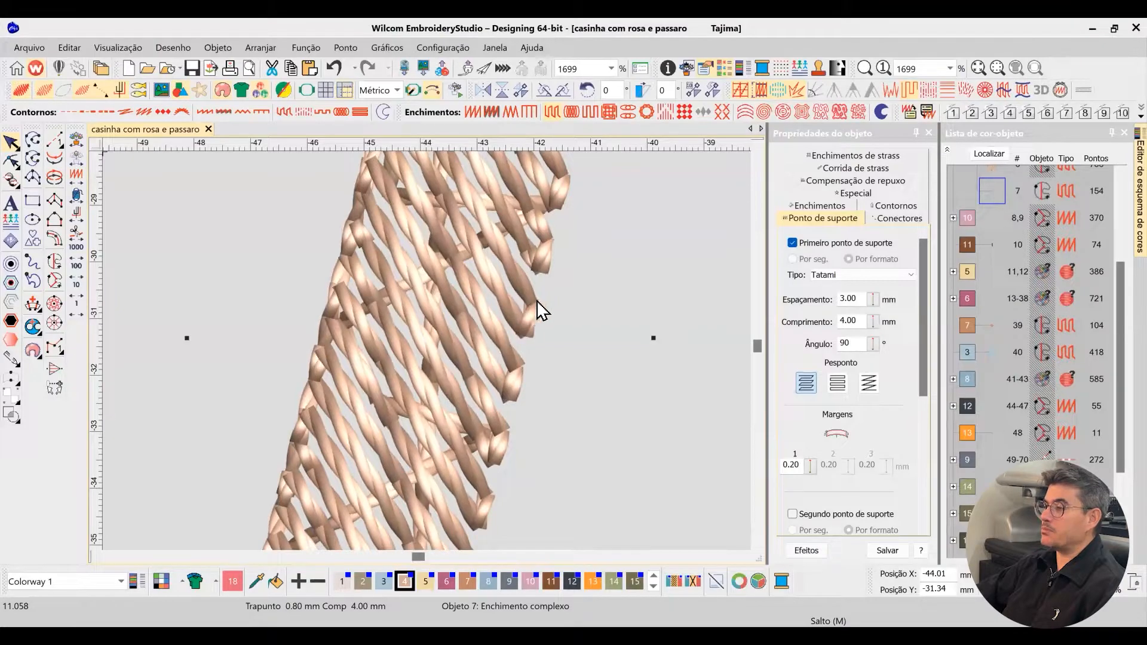
Set the side wall's first underlay to Ponto corrido para borda, check its edges and display the complete design again.
left_click(873, 276)
left_click(855, 298)
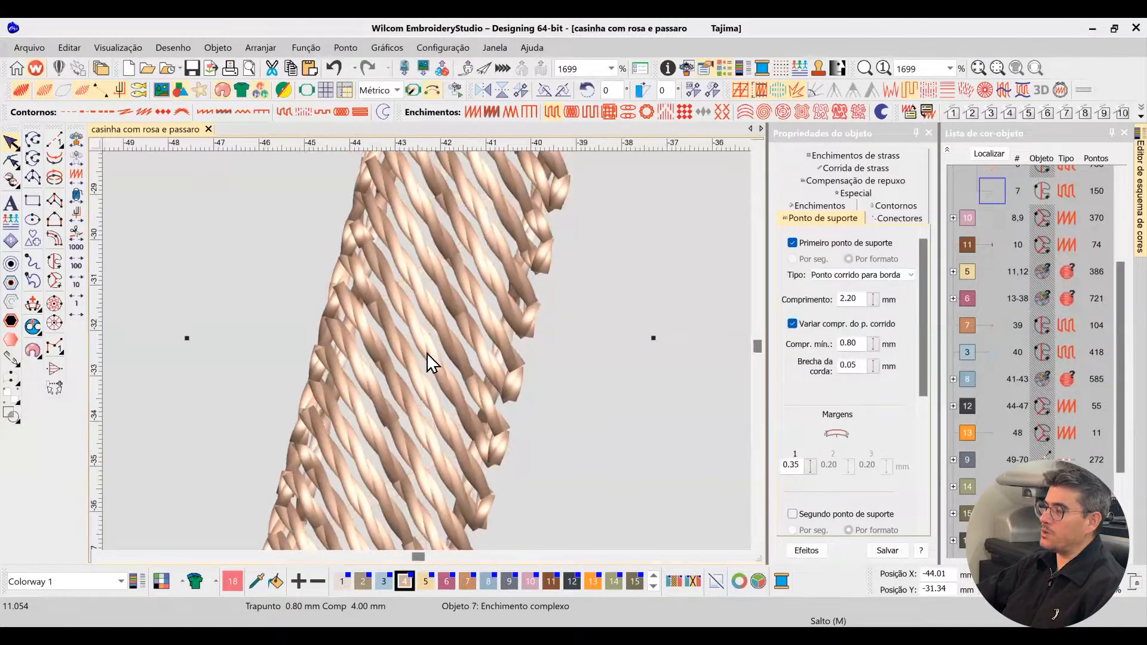
scroll(428, 361, "down", 5)
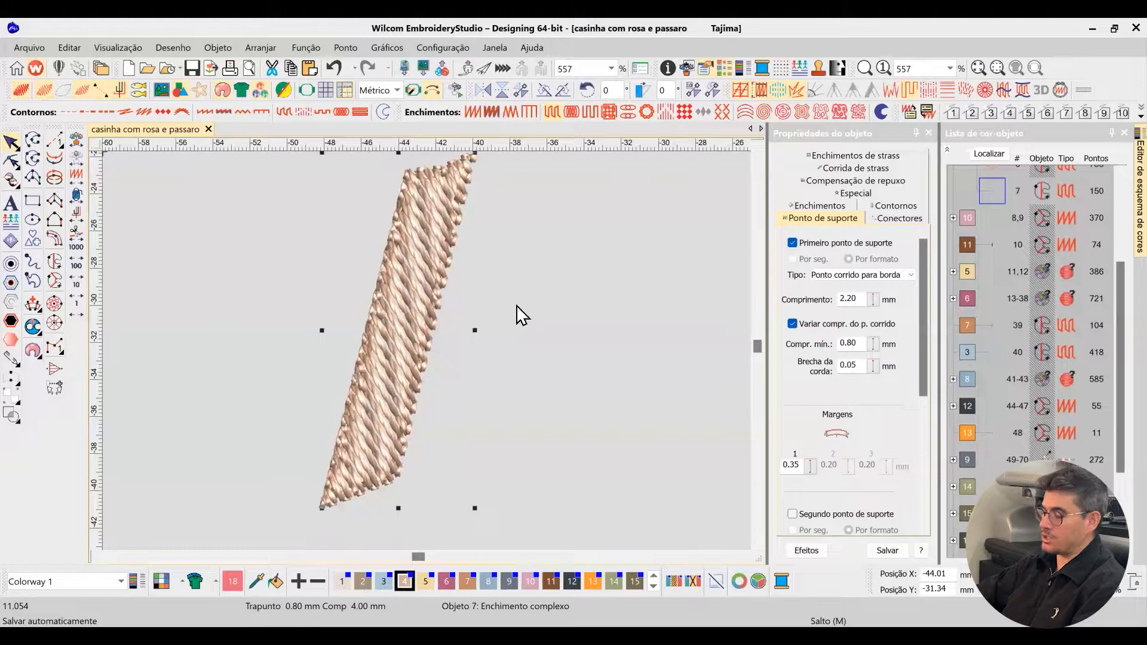
key("t")
key("t")
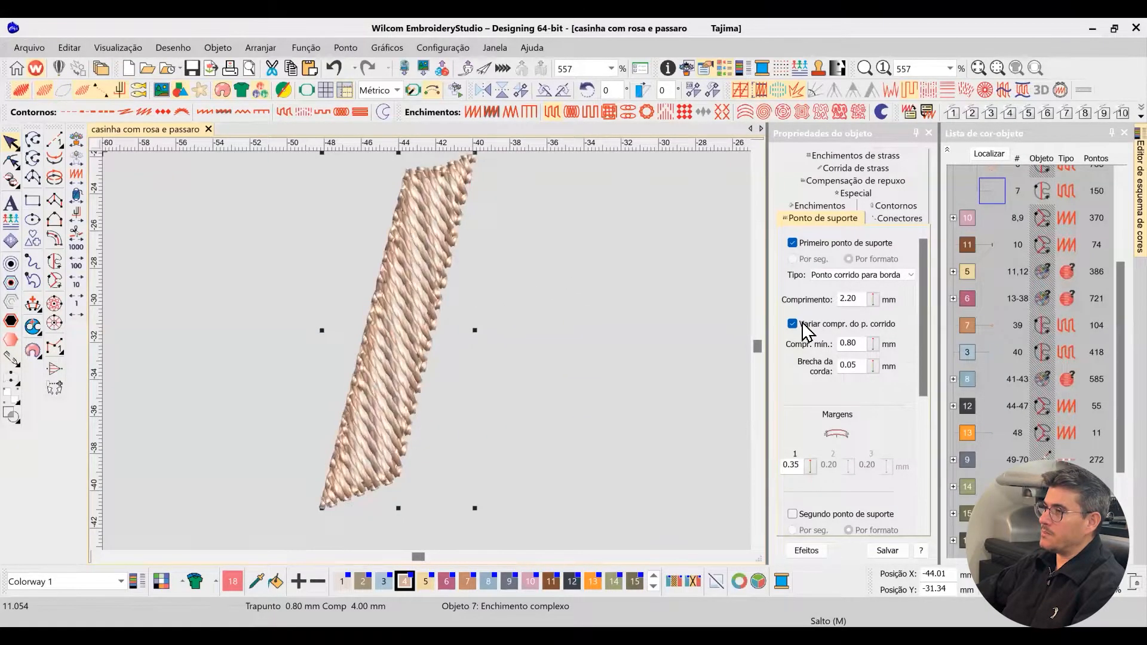
left_click(609, 296)
key("shift+s")
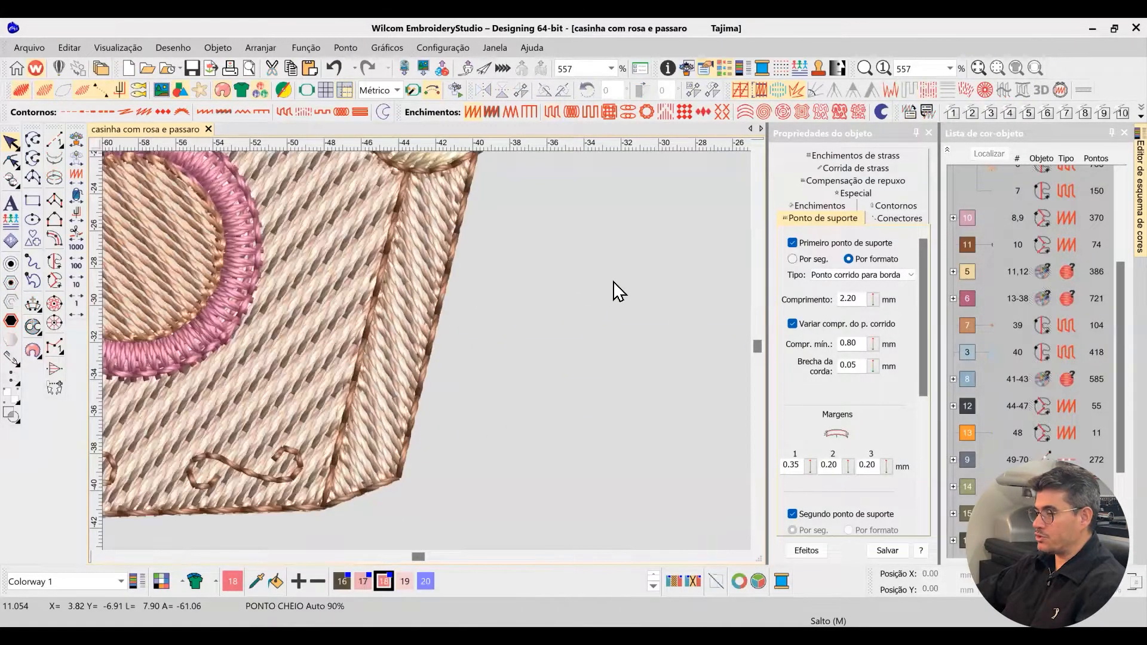
key("0")
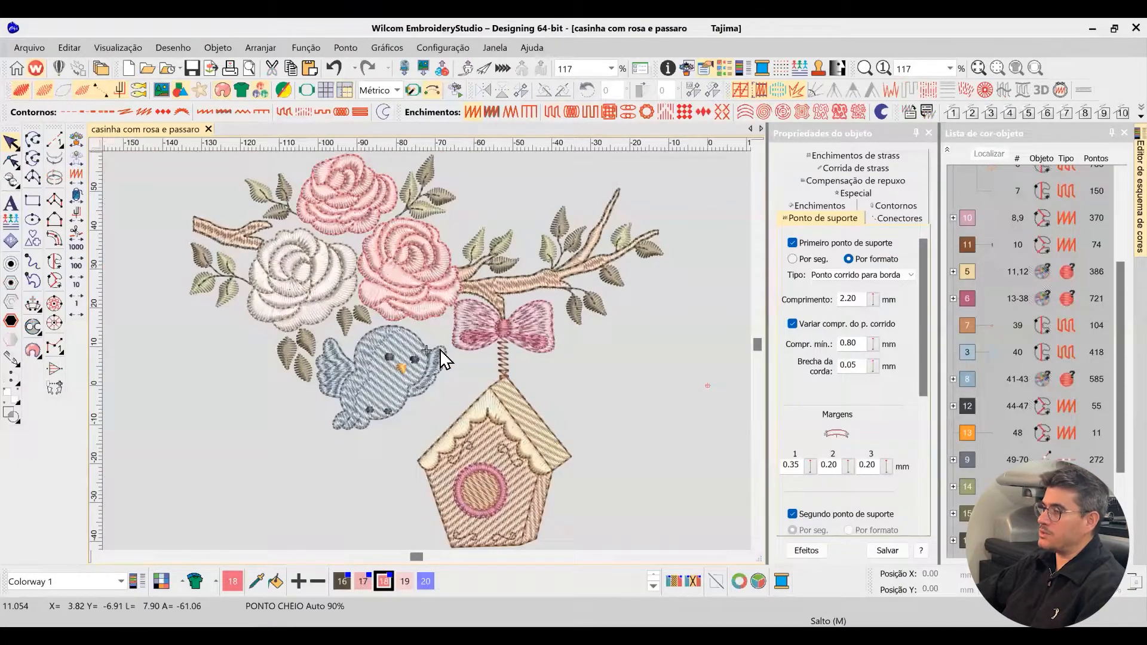
Examine the white rose up close and compare one of its satin petals in realistic and plain stitch views.
scroll(432, 358, "up", 5)
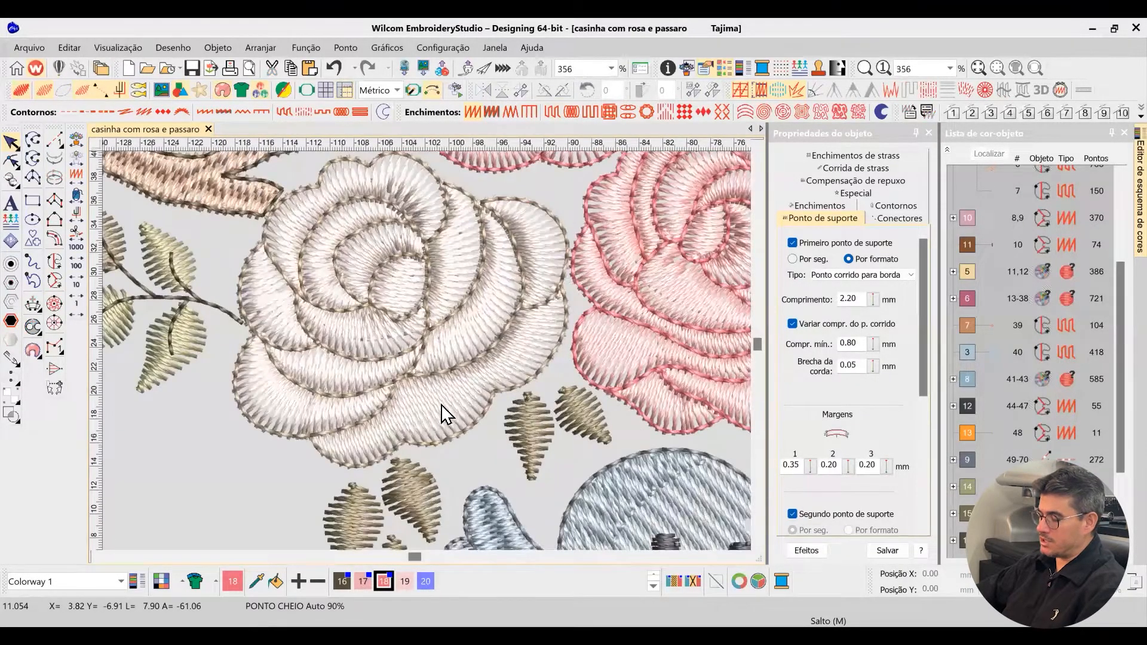
left_click(441, 403)
left_click(469, 340)
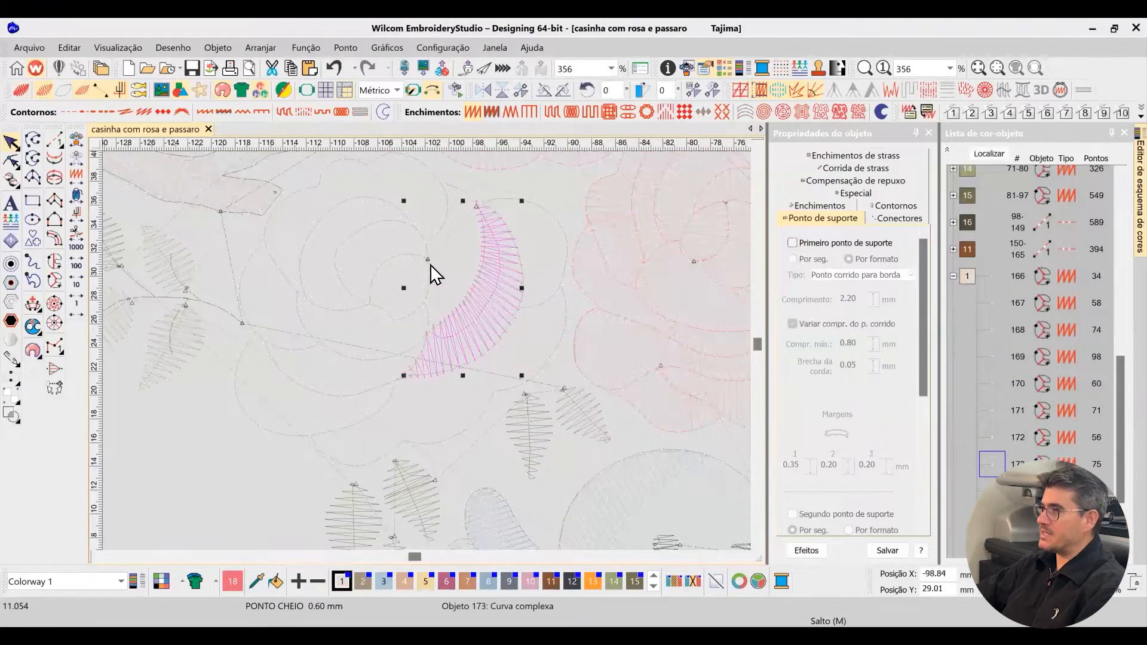
left_click(426, 318)
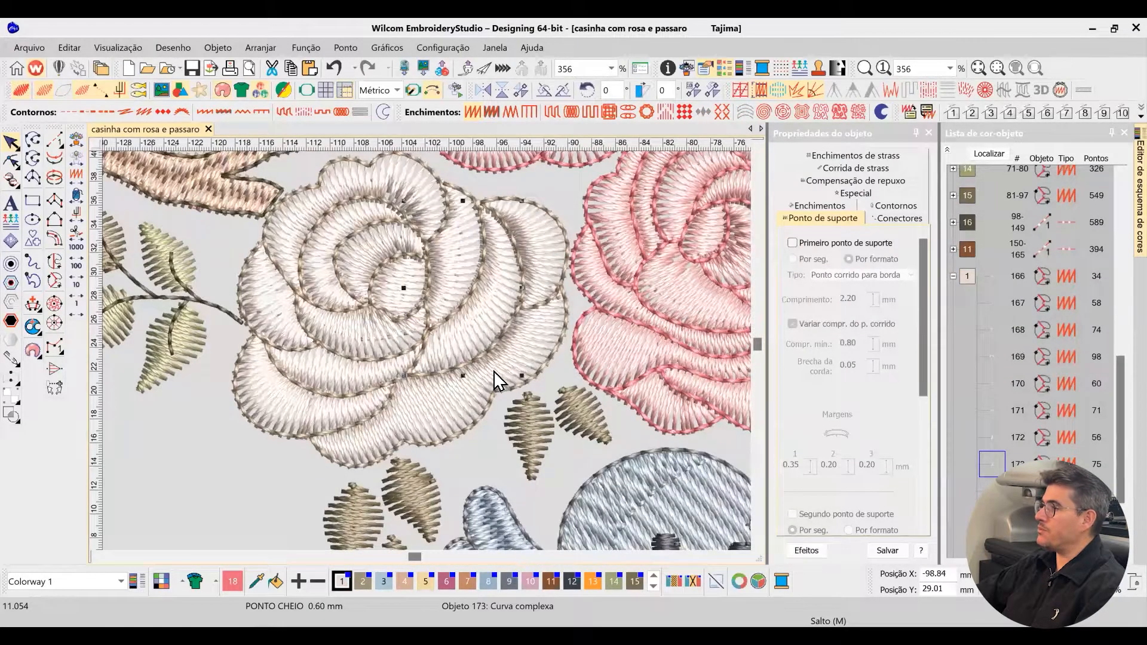
key("t")
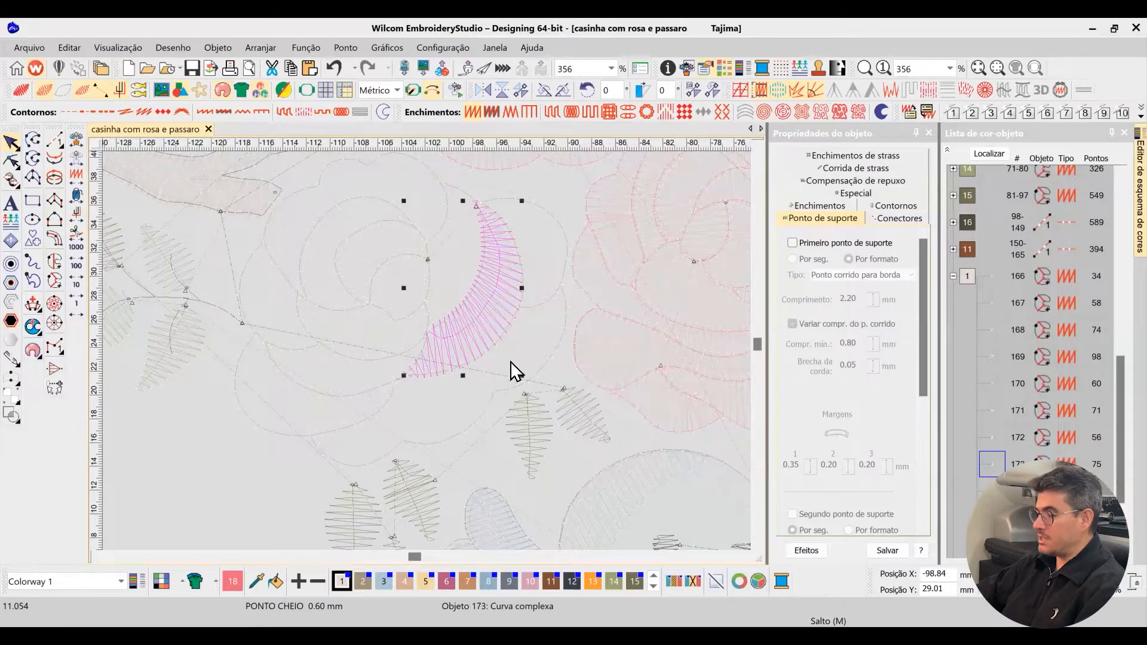
key("t")
key("t")
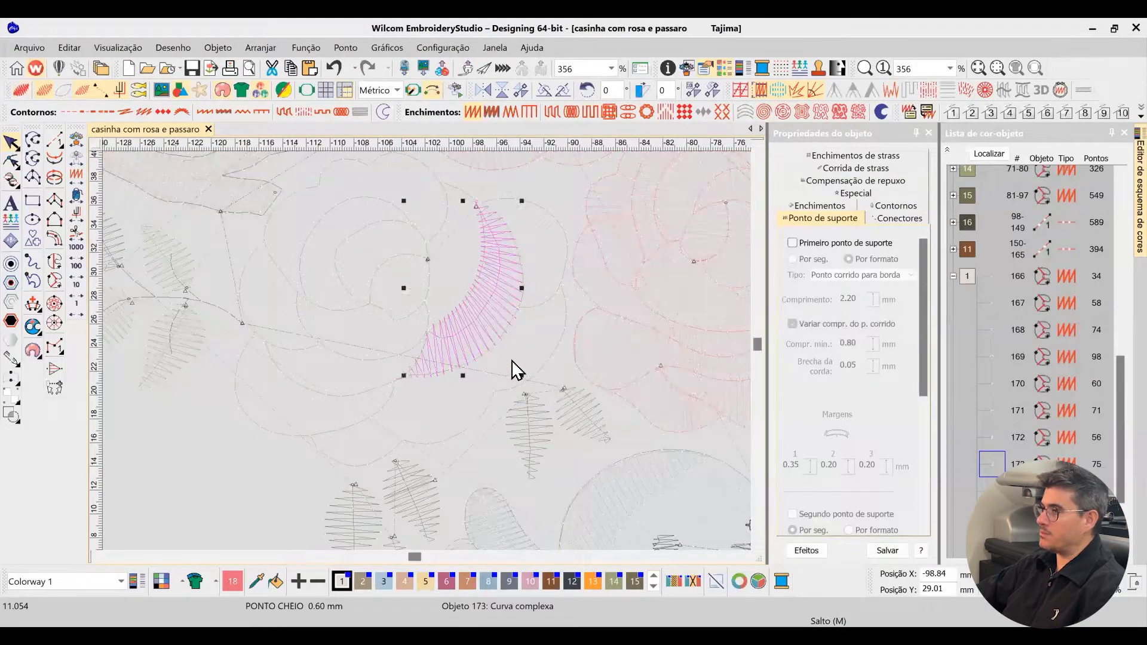
Add the remaining petals of the white rose to the selection so all 12 satin objects are selected.
left_click(528, 319, "ctrl")
left_click(536, 257, "ctrl")
left_click(438, 284, "ctrl")
left_click(403, 339, "ctrl")
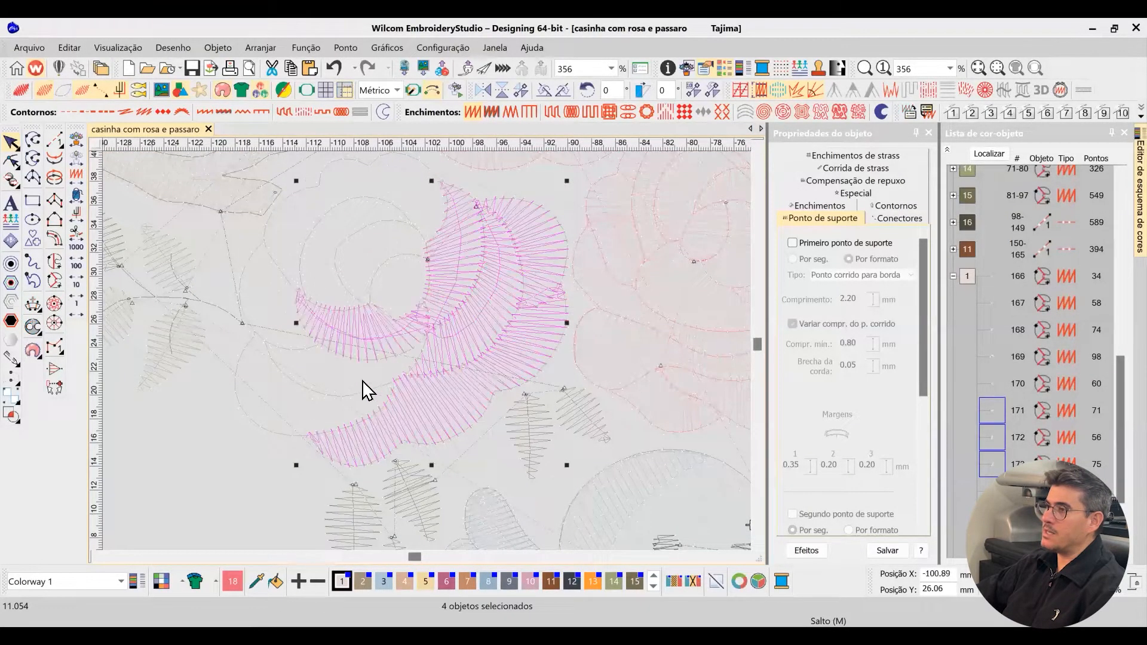
left_click(336, 396, "ctrl")
left_click(308, 403, "ctrl")
left_click(282, 318, "ctrl")
left_click(376, 297, "ctrl")
left_click(368, 256, "ctrl")
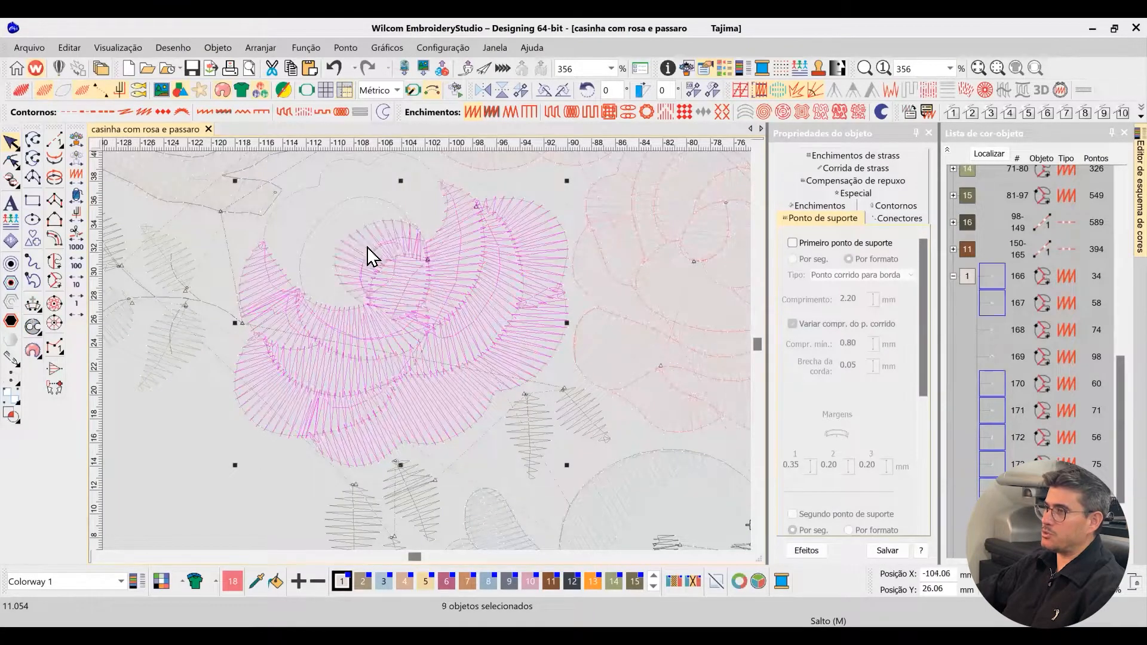
left_click(365, 210, "ctrl")
left_click(373, 187, "ctrl")
Enable the first underlay on the white rose's selected petals with the type Ponto corrido para borda.
left_click(828, 245)
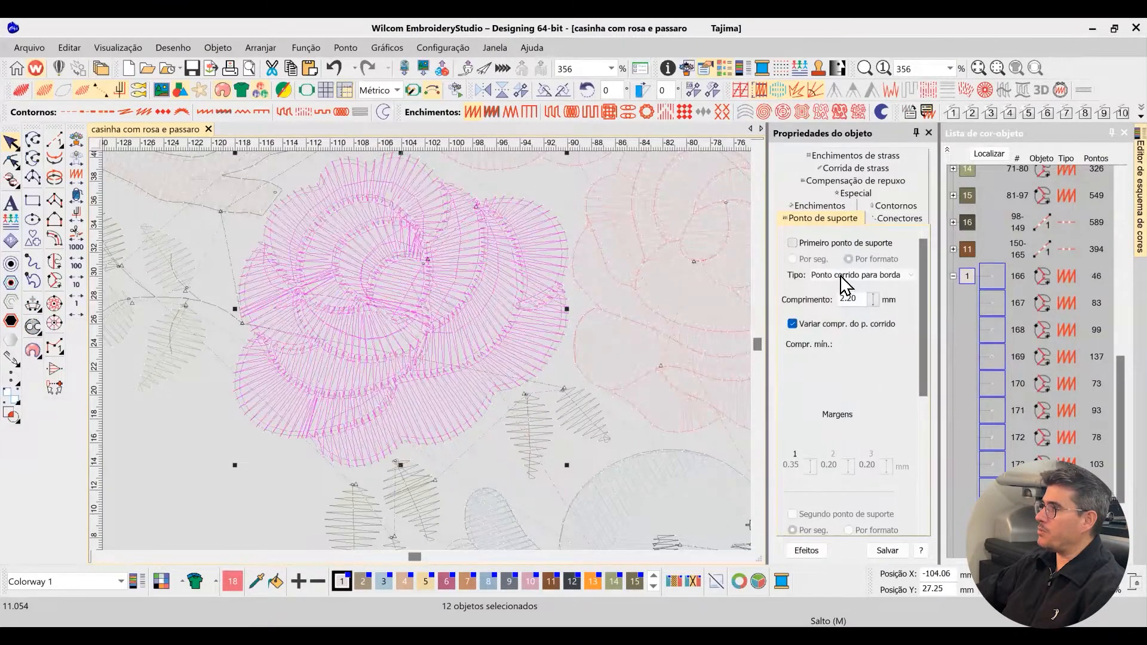
left_click(851, 276)
left_click(851, 295)
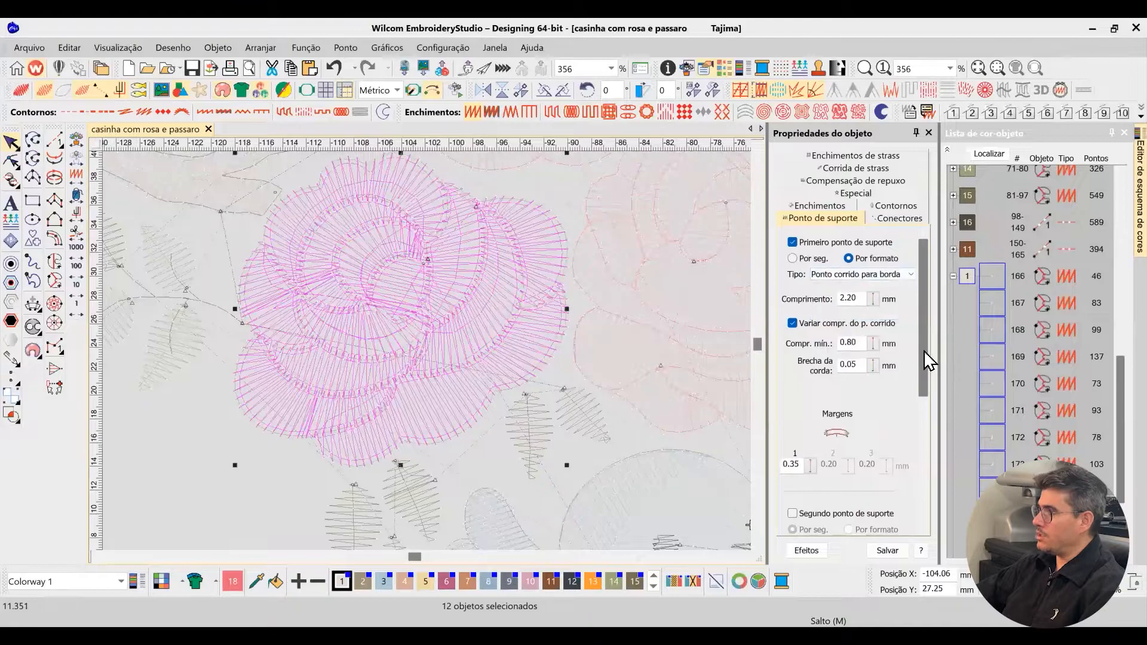
left_click_drag(929, 362, 924, 494)
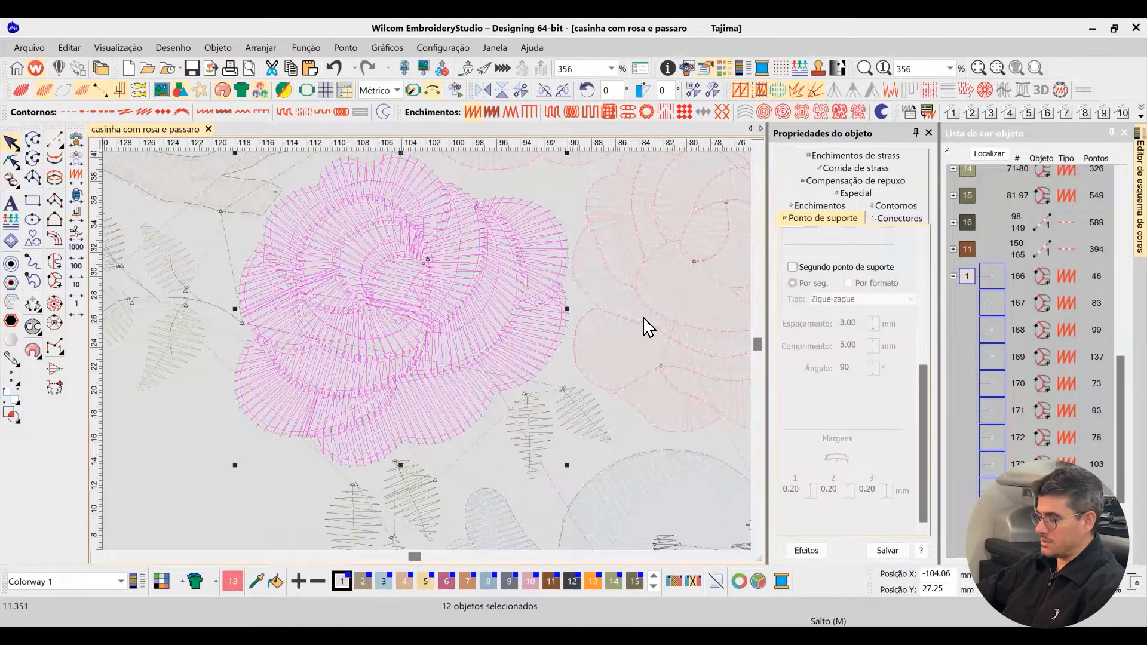
key("Return")
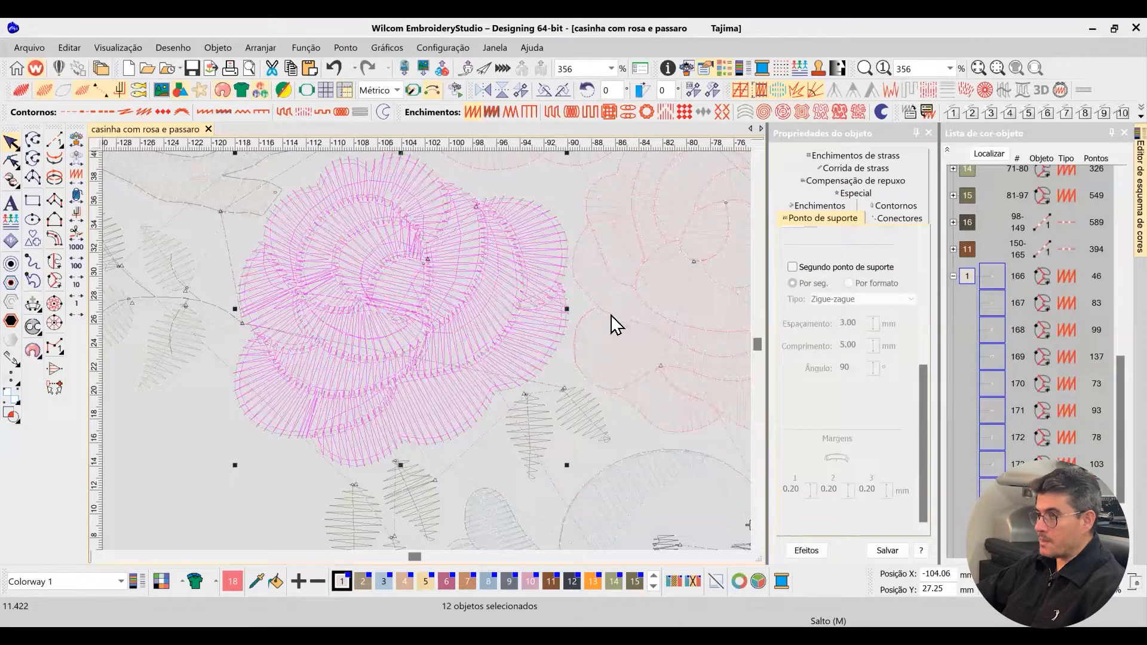
Undo the last underlay change on the white rose's petals and display the complete design in realistic stitch view.
key("ctrl+z")
key("t")
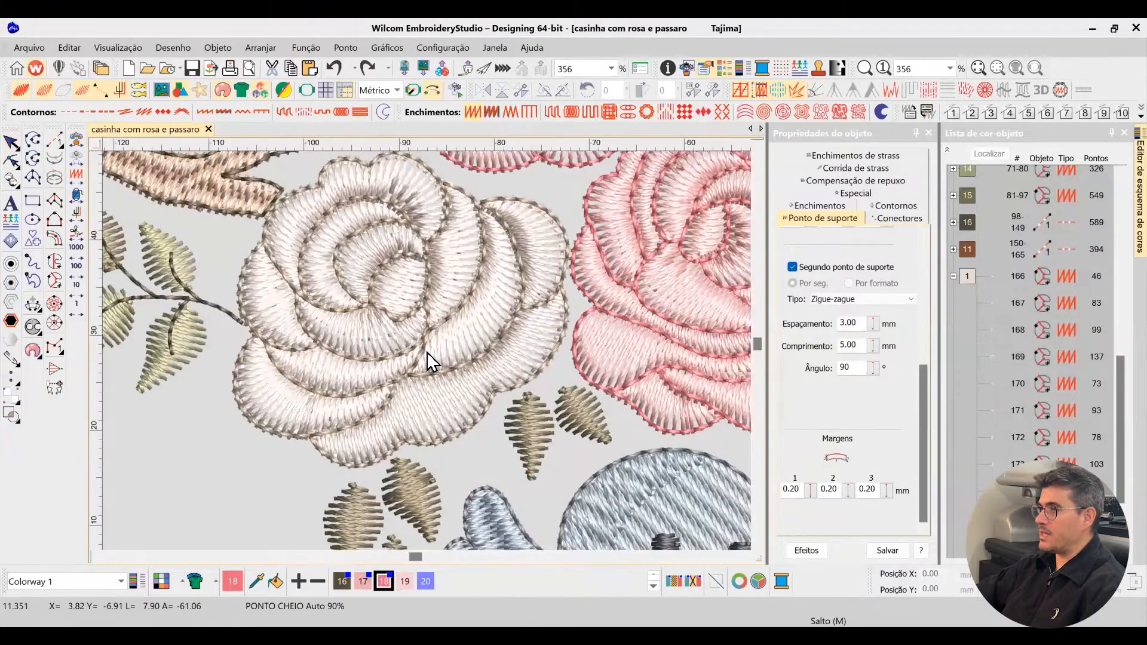
scroll(427, 351, "down", 8)
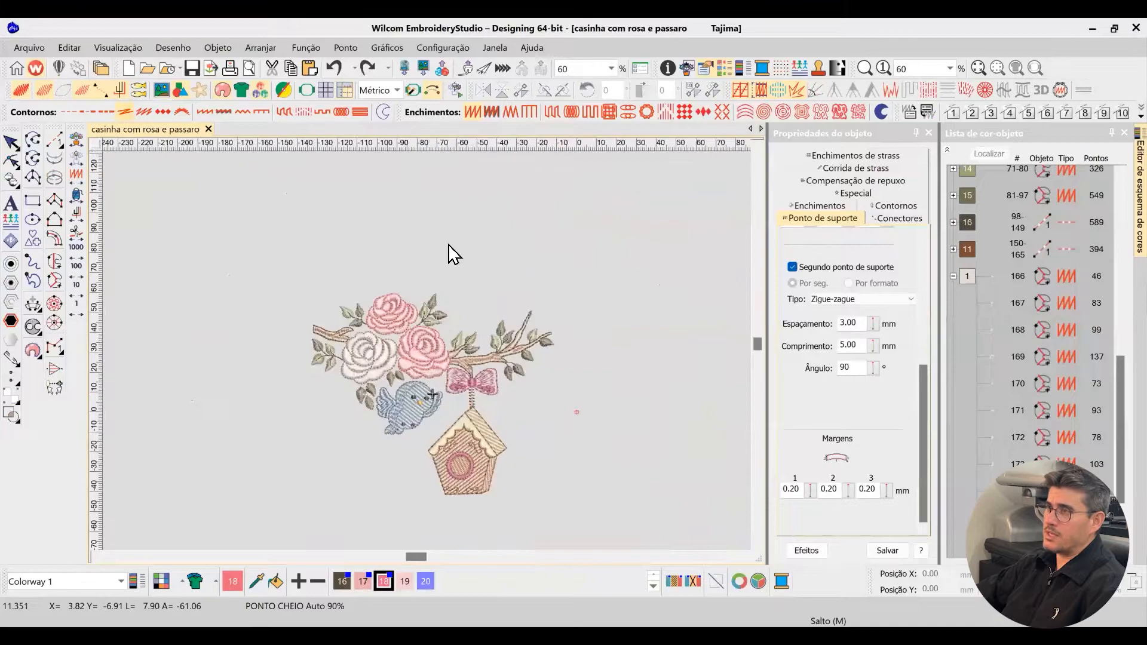
scroll(546, 284, "up", 1)
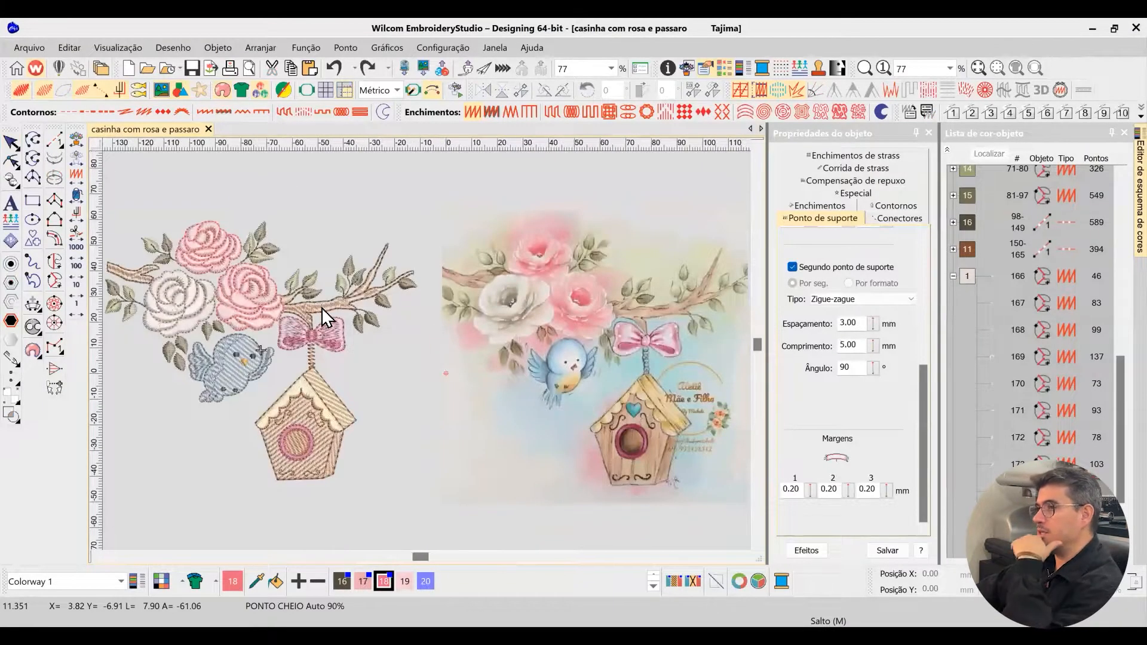
Move the reference bitmap about 14 mm closer to the embroidery and compare its roses with the stitched ones.
left_click_drag(561, 315, 529, 303)
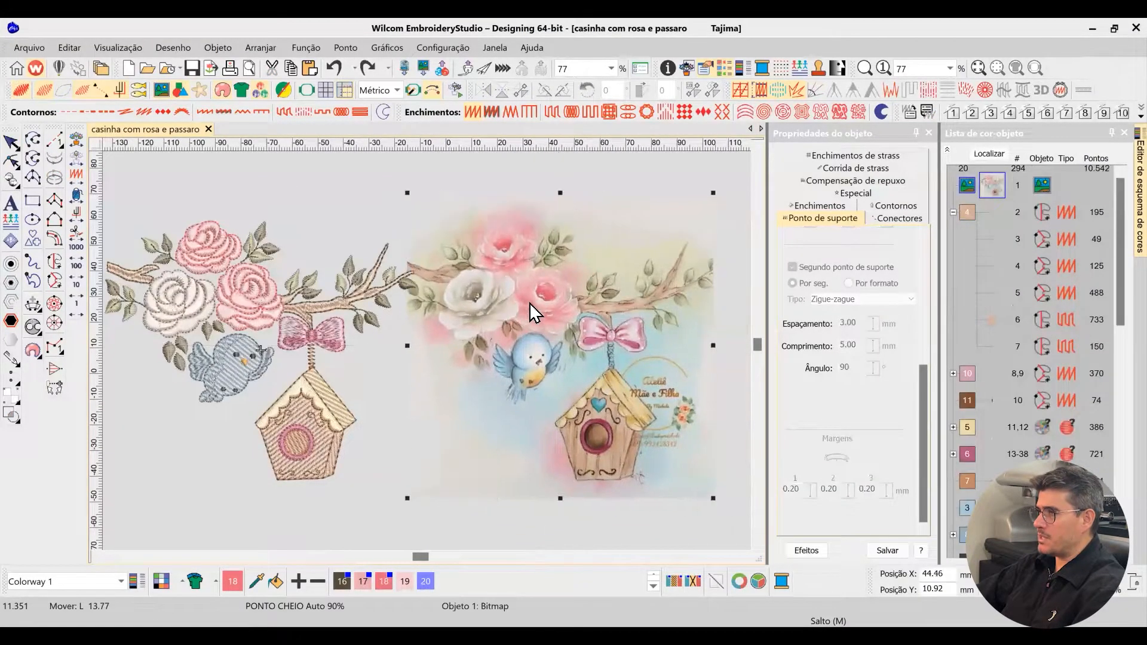
scroll(527, 308, "up", 1)
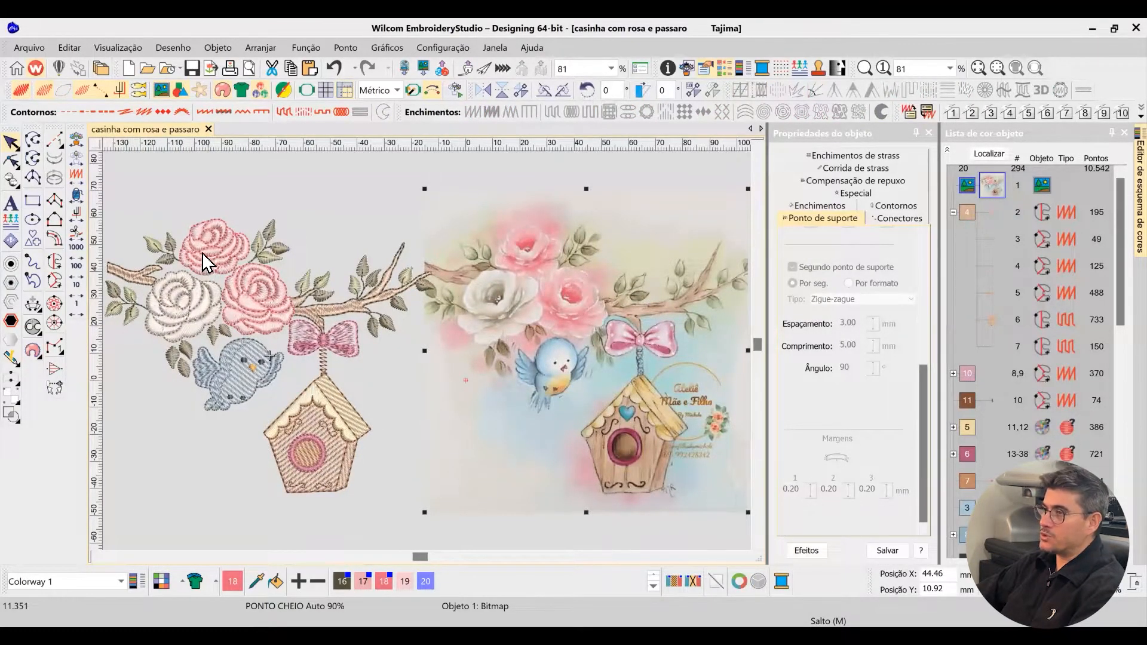
scroll(427, 351, "up", 4)
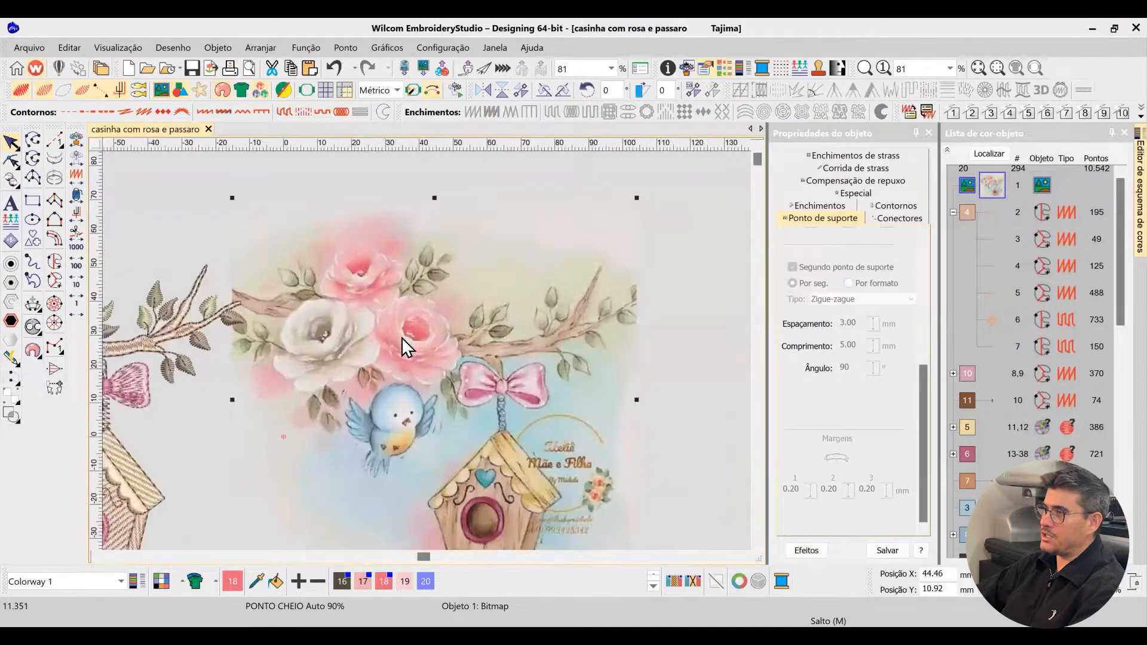
scroll(427, 351, "up", 2)
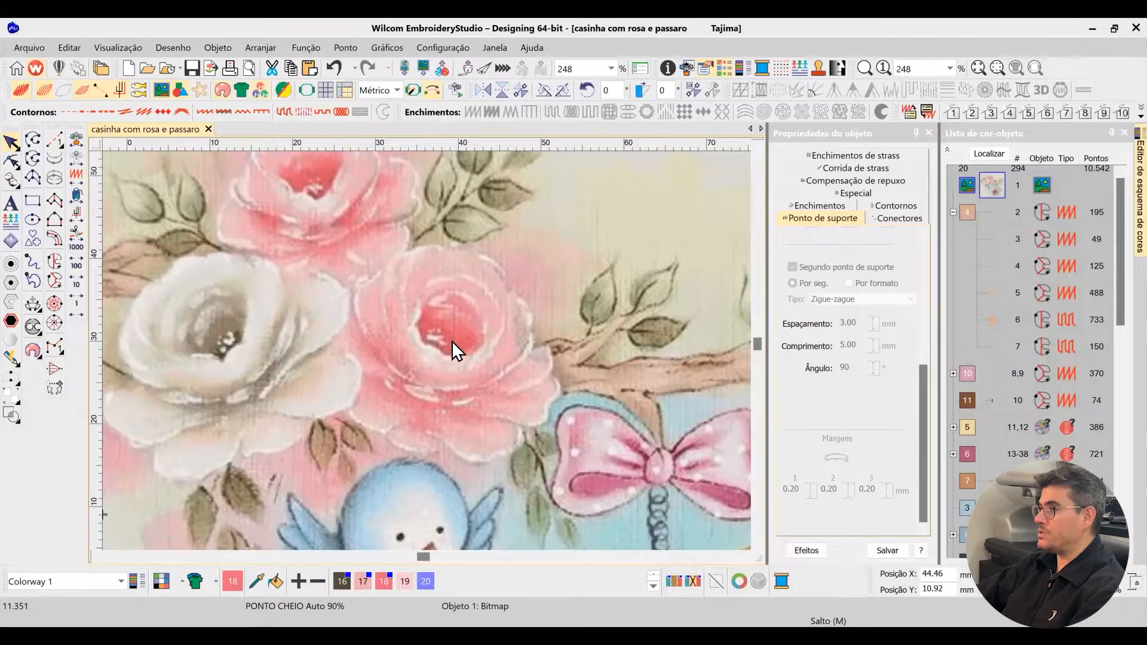
scroll(452, 345, "down", 3)
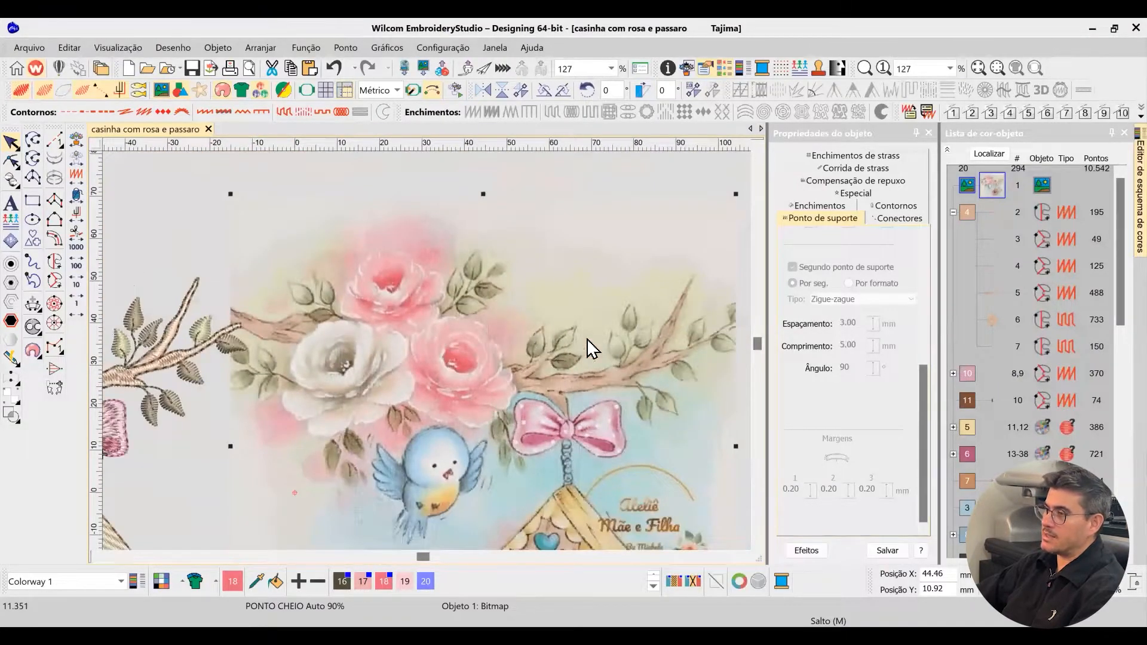
scroll(449, 363, "down", 3)
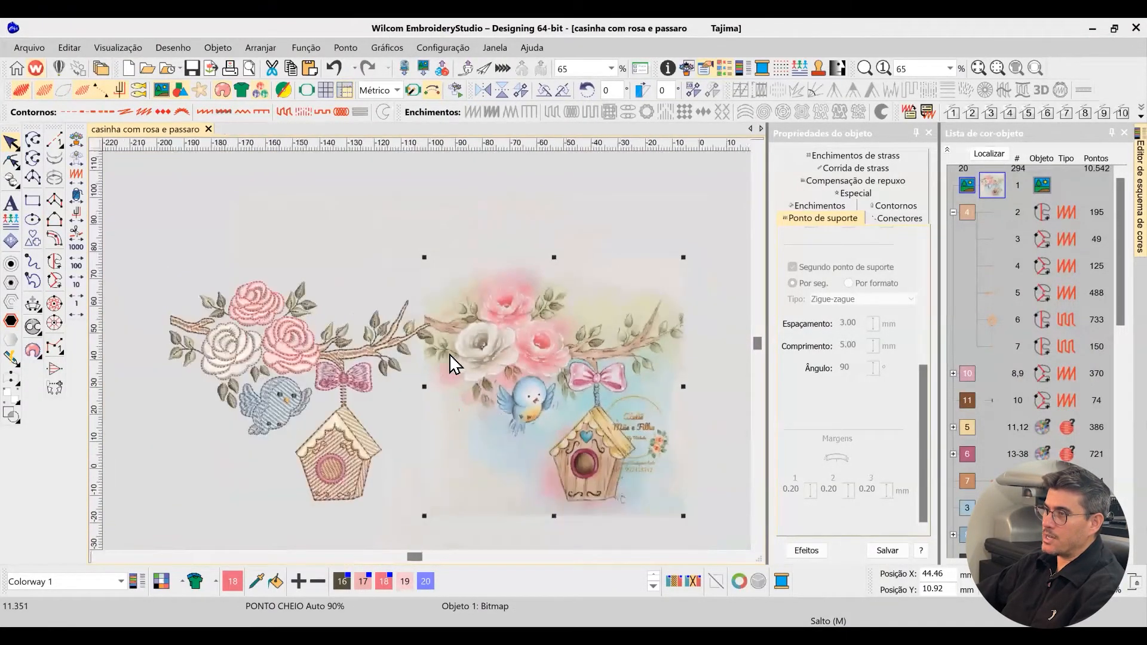
Add a new palette colour and apply it to the two satin objects at the centre of the lower pink rose.
scroll(455, 364, "up", 6)
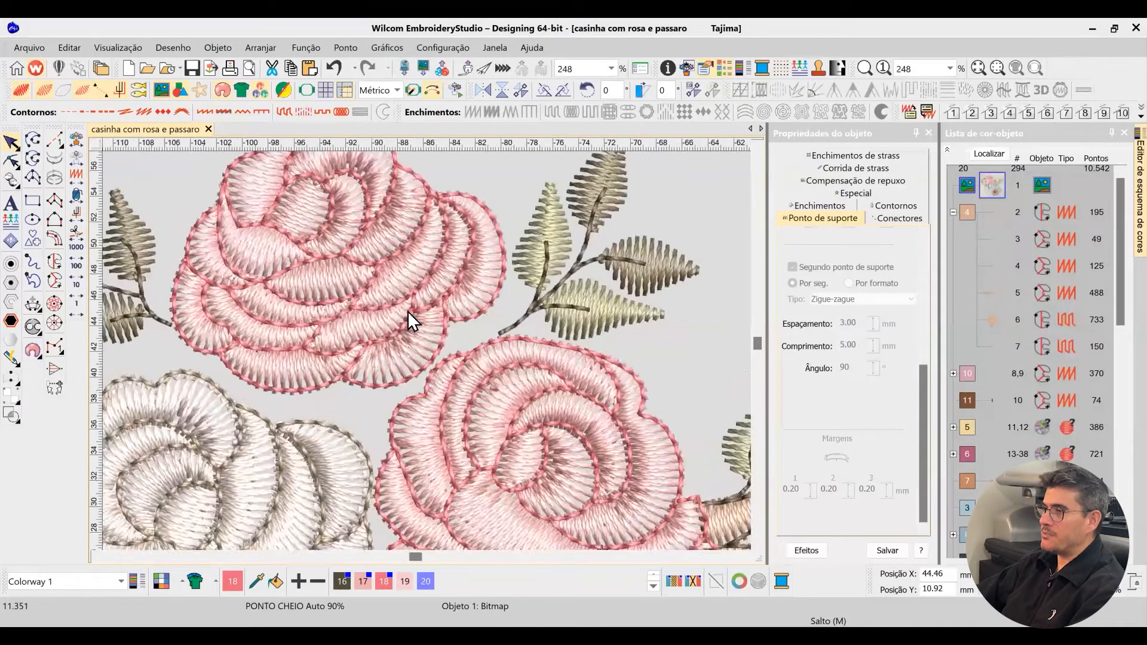
scroll(394, 299, "up", 2)
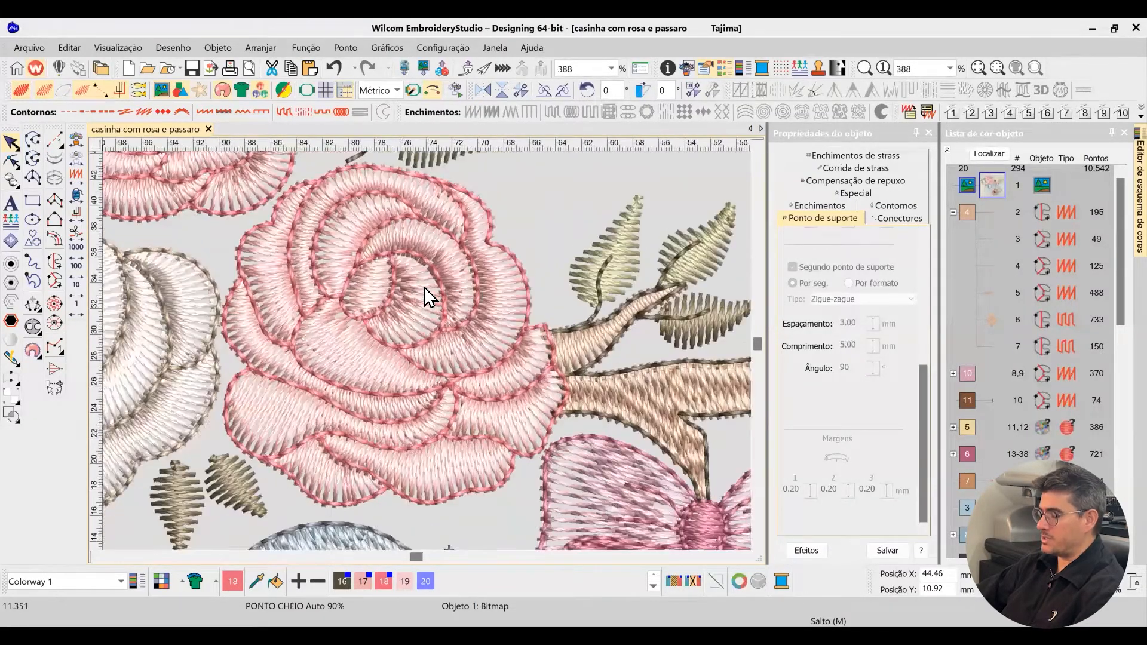
scroll(425, 291, "up", 1)
left_click(426, 291)
key("t")
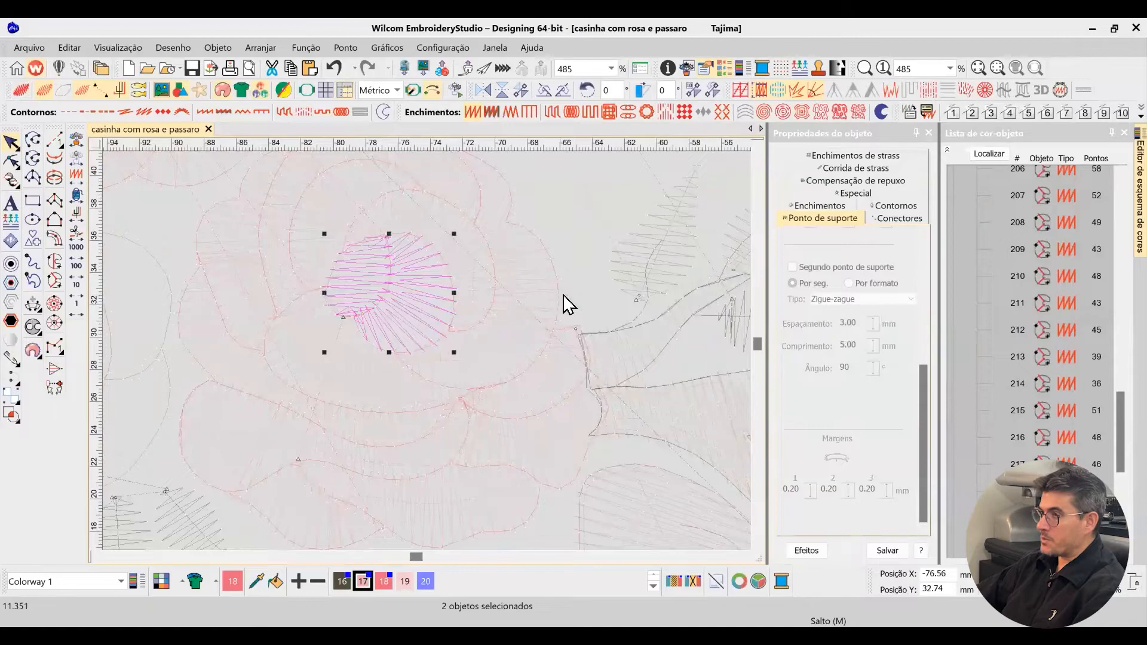
key("t")
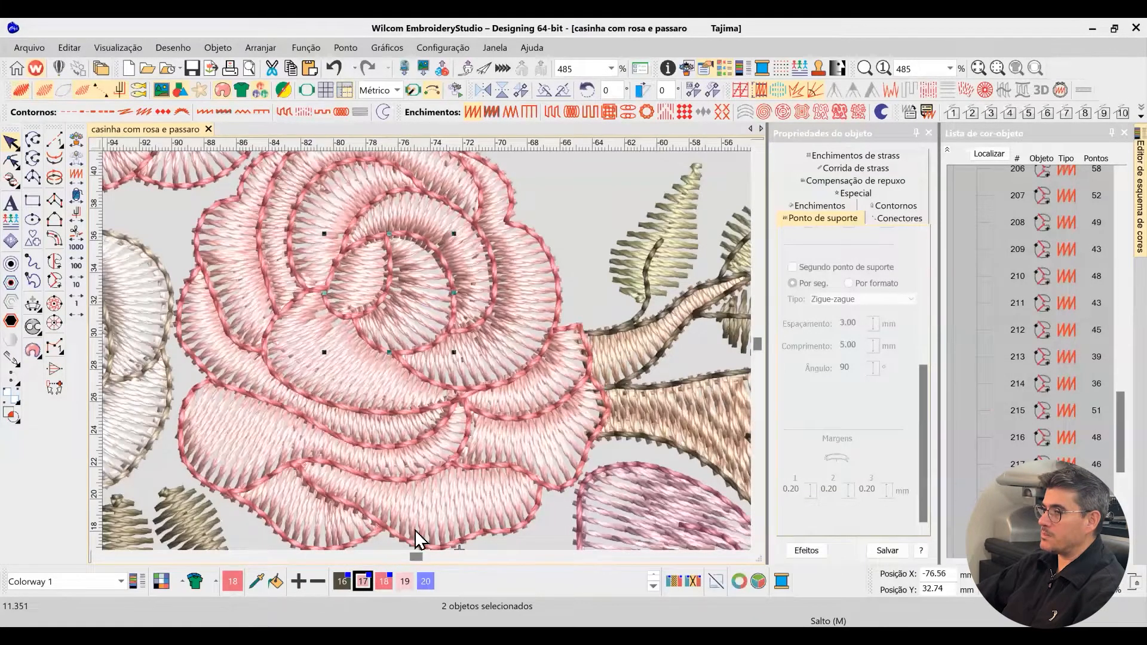
left_click(298, 581)
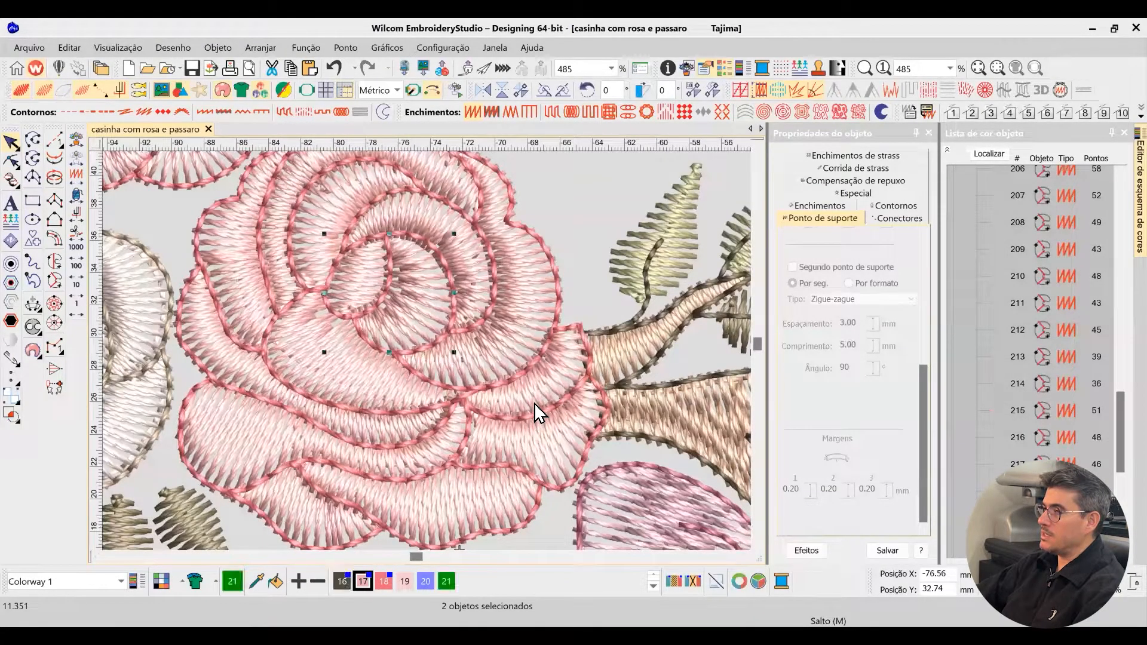
left_click(446, 581)
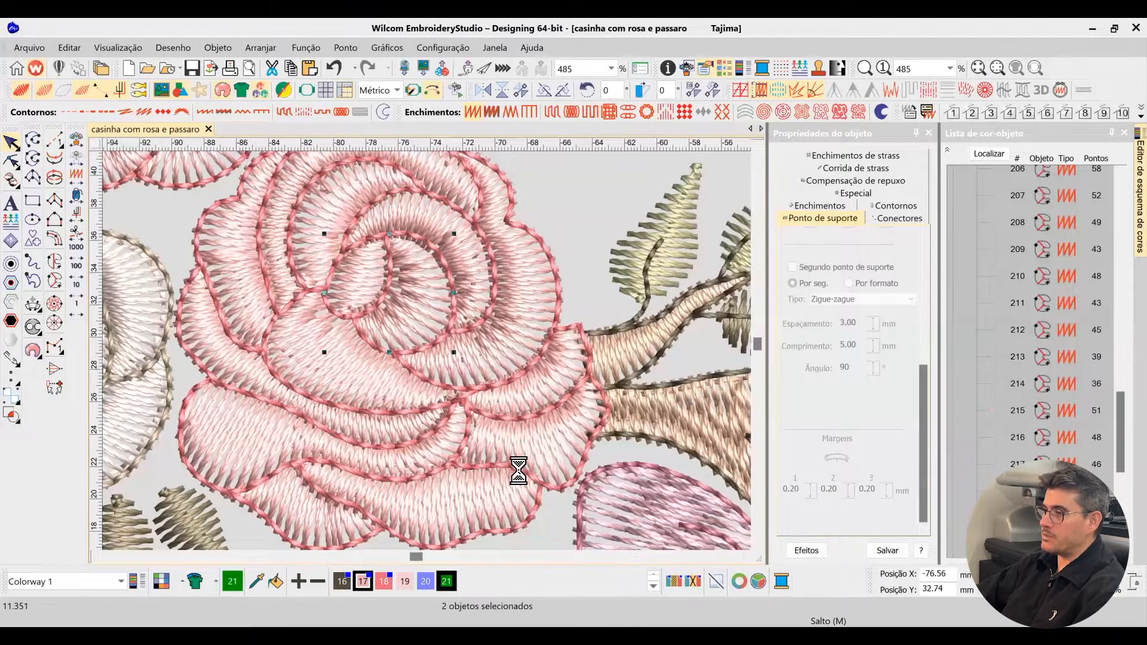
Set colour 21 of Colorway 1 to a custom dark wine tone with red 122, green 0 and blue 63.
double_click(446, 582)
left_click(547, 292)
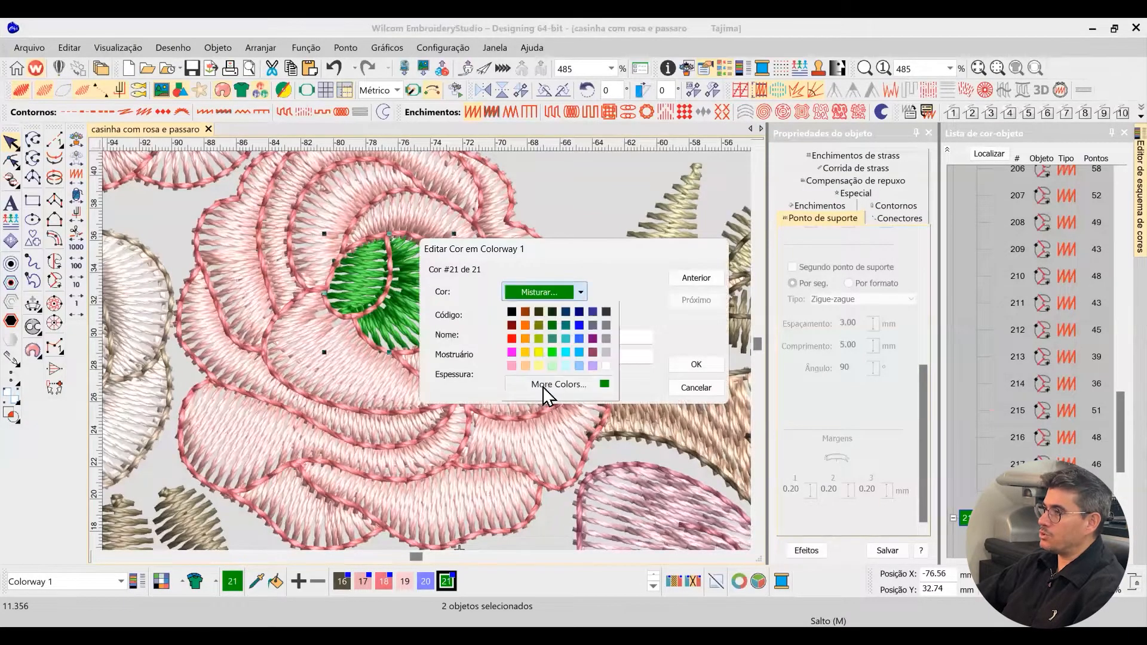
left_click(512, 356)
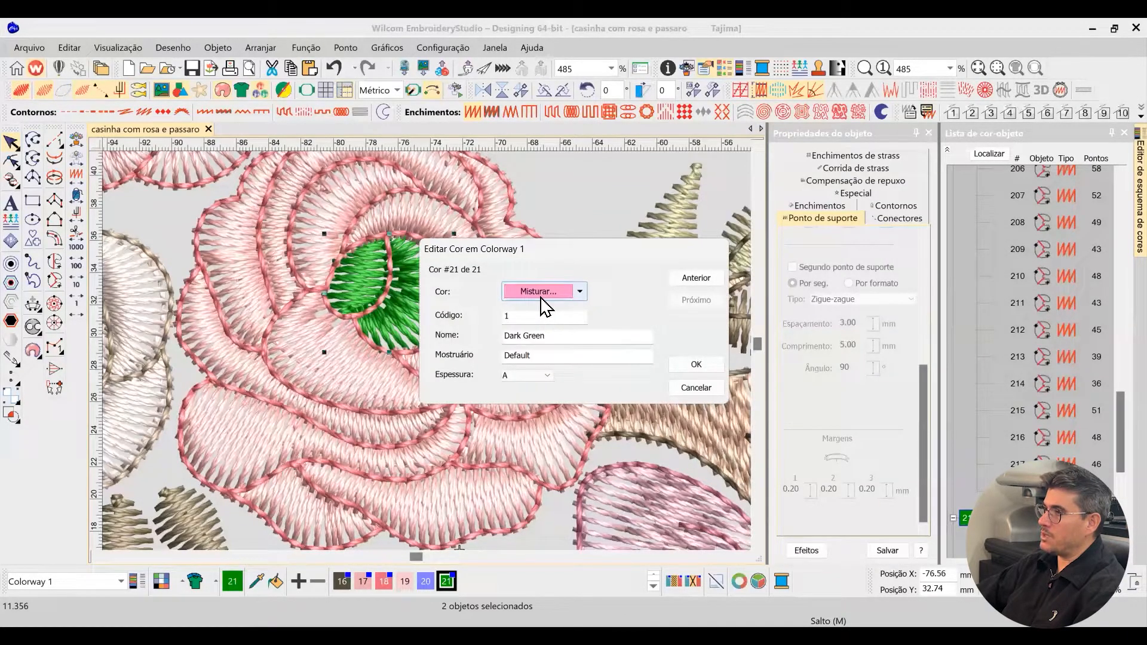
left_click(541, 297)
left_click(552, 384)
left_click(512, 220)
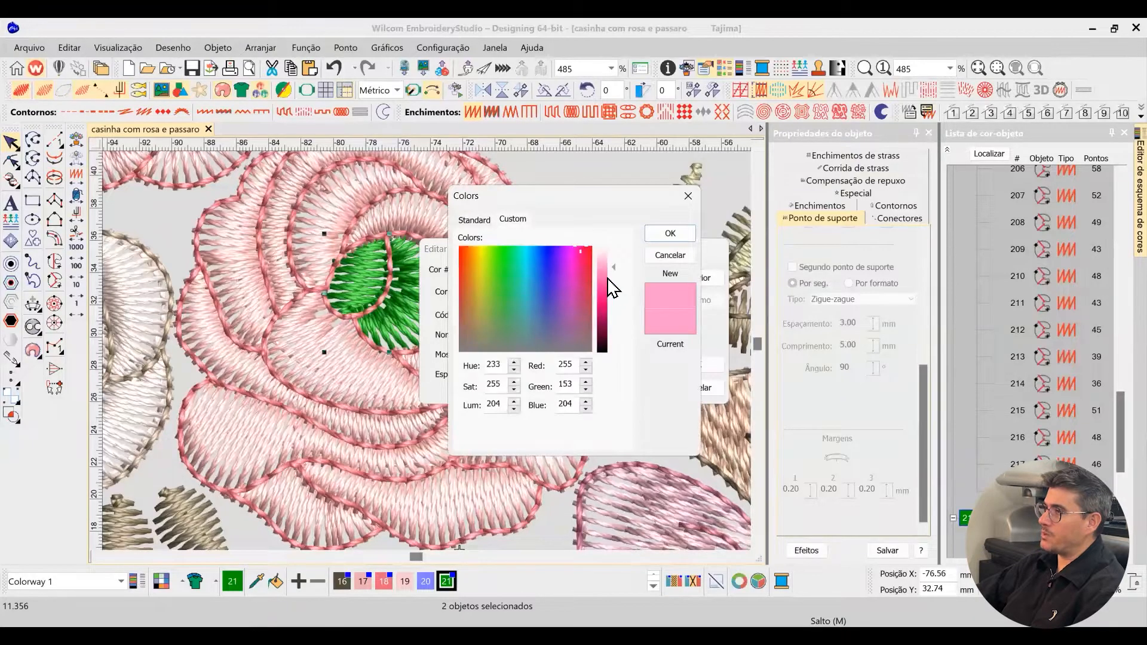
left_click_drag(613, 288, 609, 327)
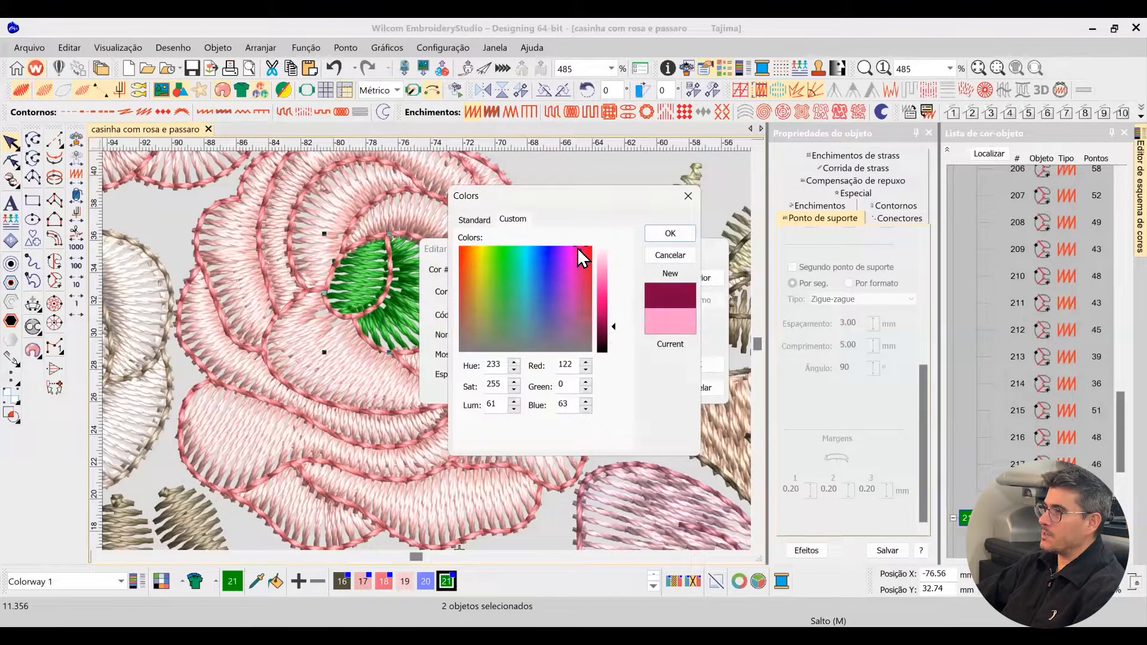
left_click(668, 235)
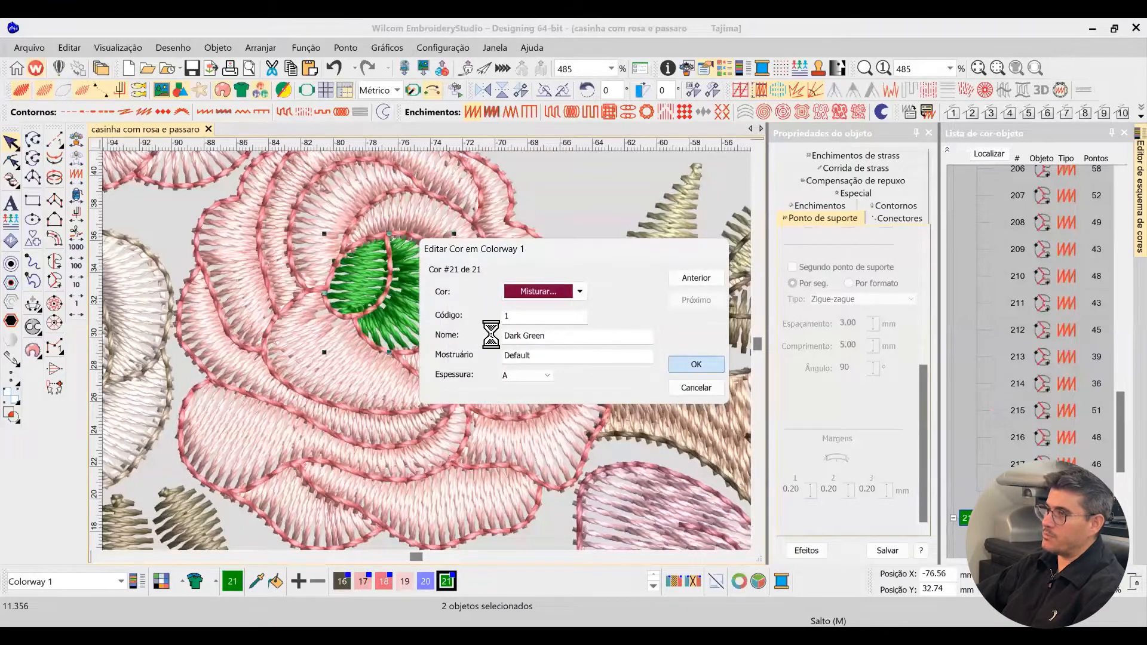
key("Return")
Set colour 21 to a custom lively pink with red 248, green 71 and blue 154 for the rose centre.
scroll(430, 350, "down", 2)
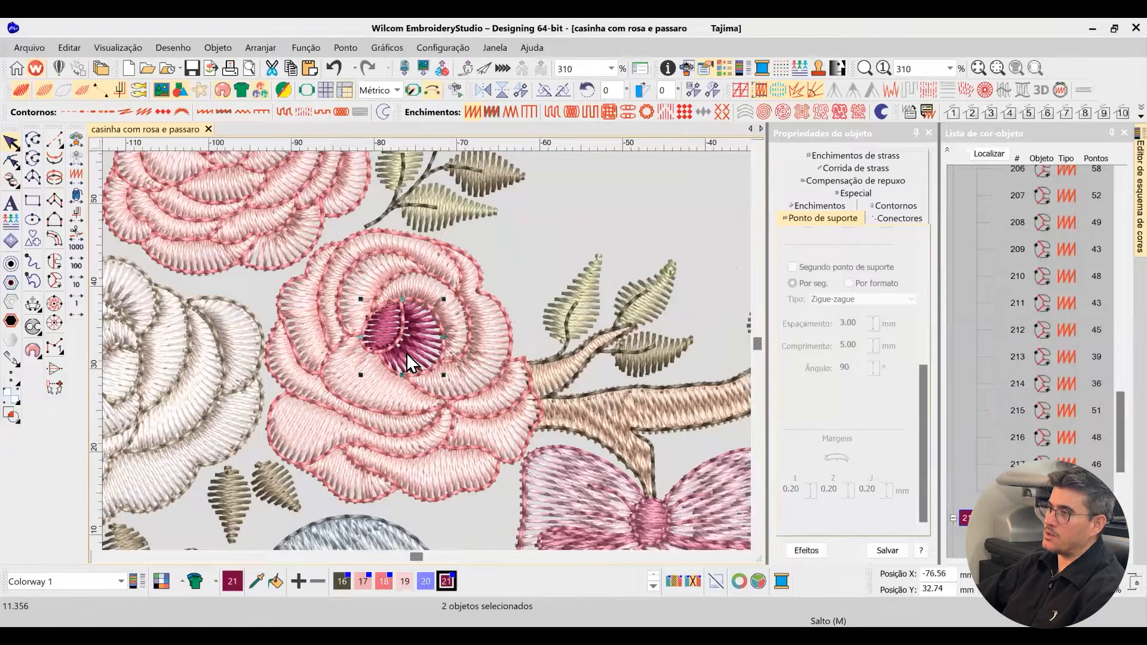
scroll(410, 361, "down", 3)
scroll(451, 358, "up", 1)
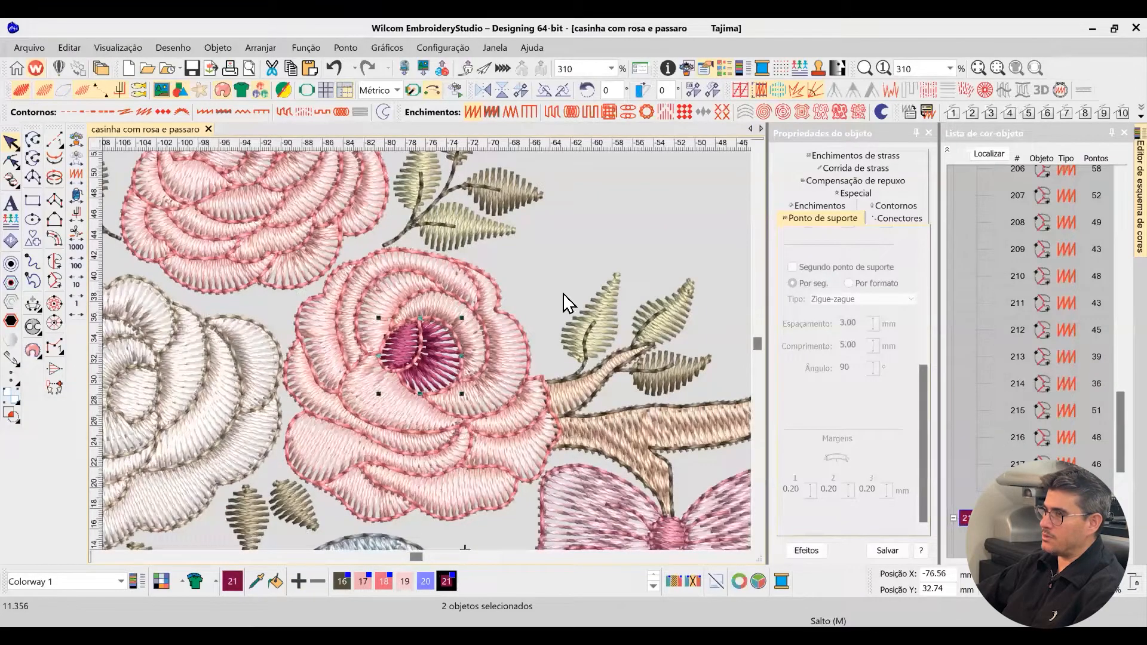
left_click(580, 292)
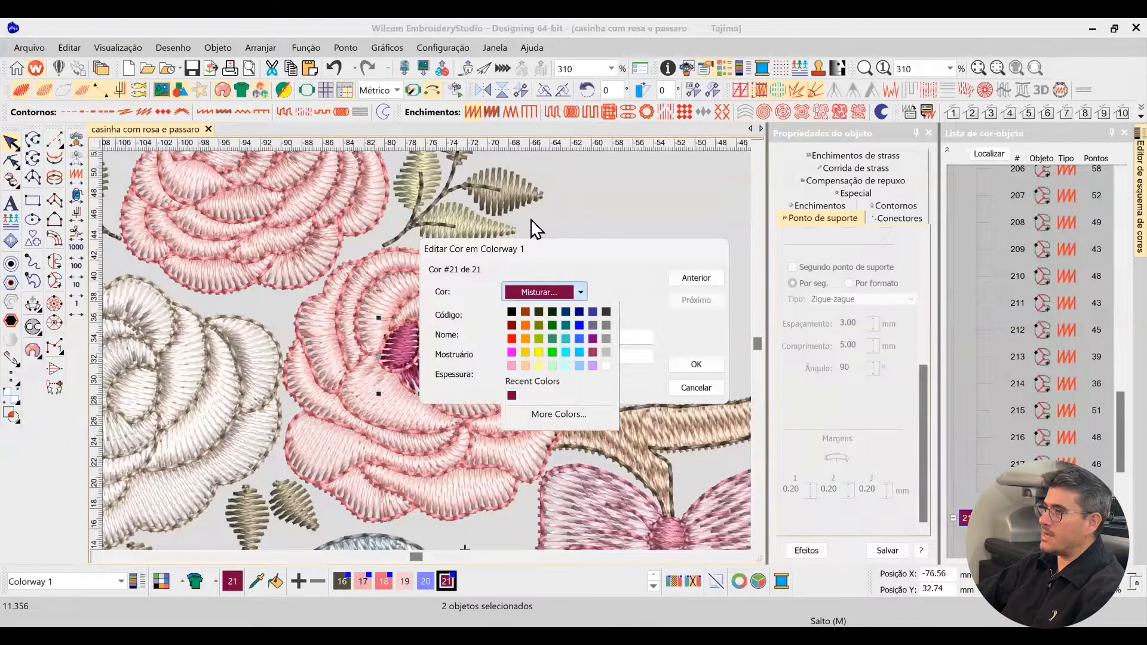
left_click(559, 415)
left_click(513, 219)
left_click(615, 312)
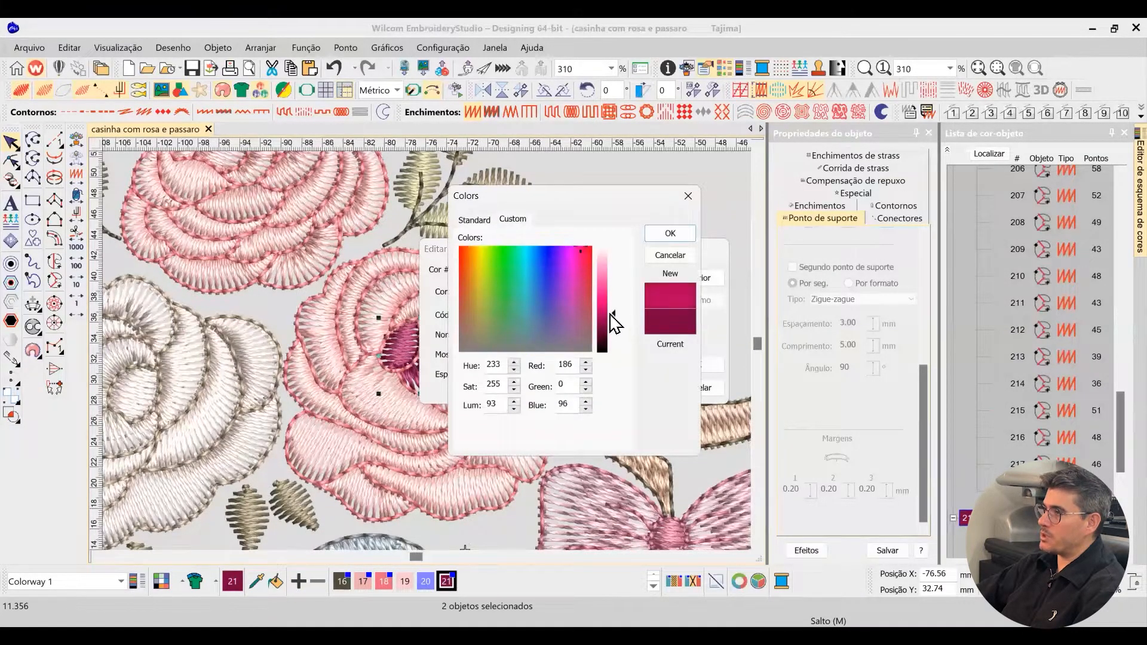
left_click(576, 246)
left_click(577, 244)
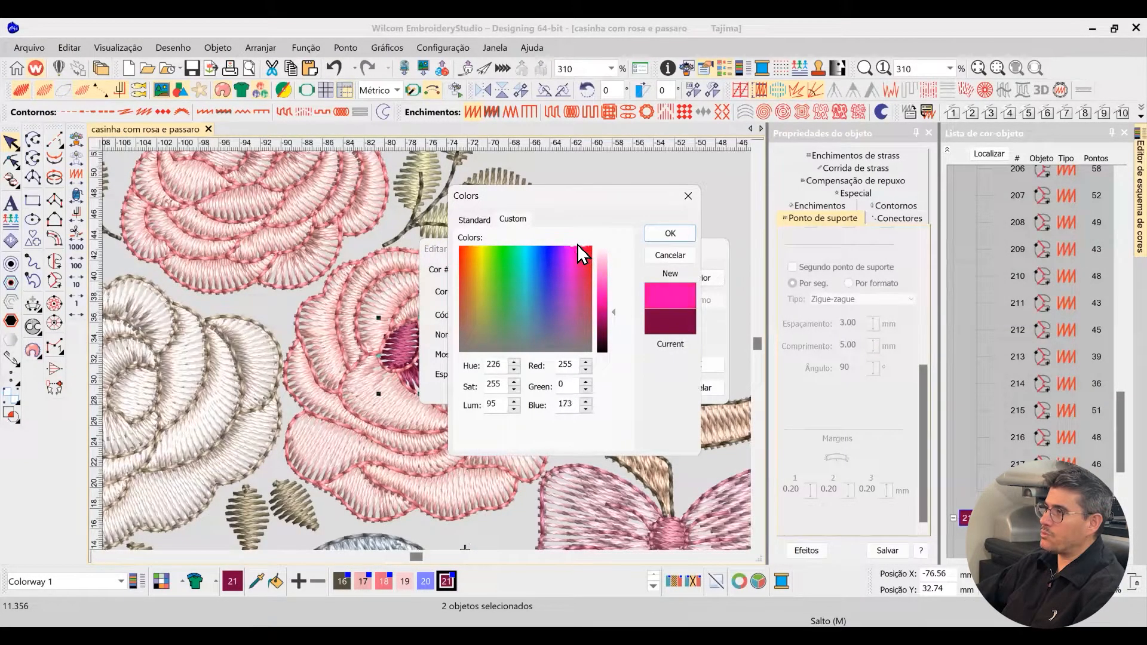
left_click_drag(577, 261, 578, 254)
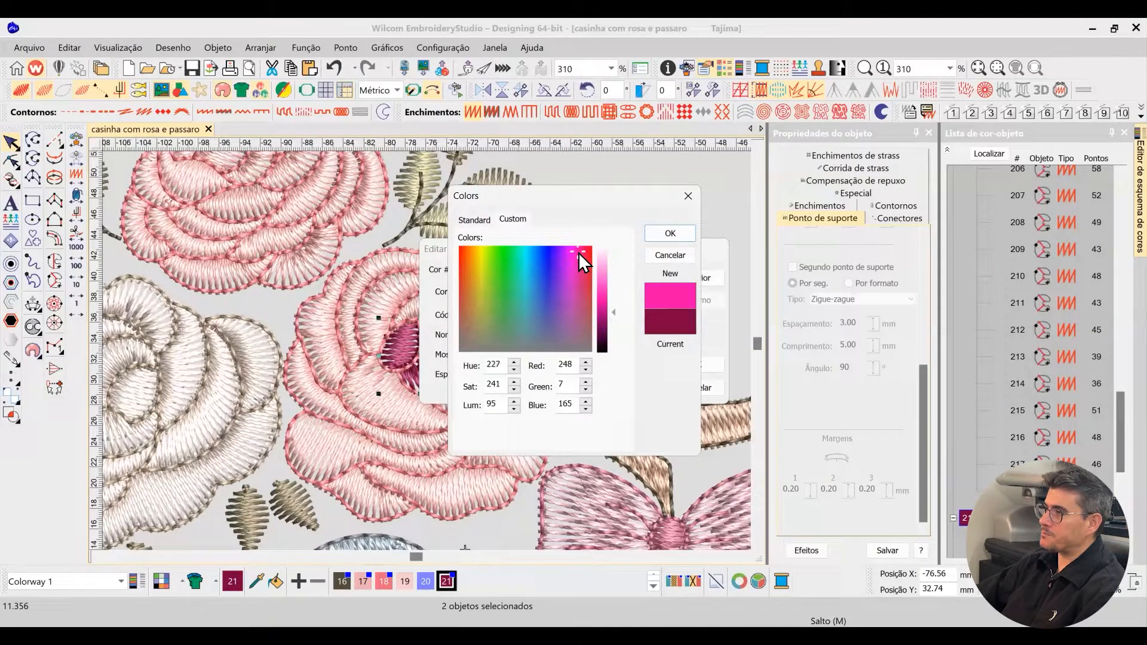
left_click_drag(615, 312, 614, 285)
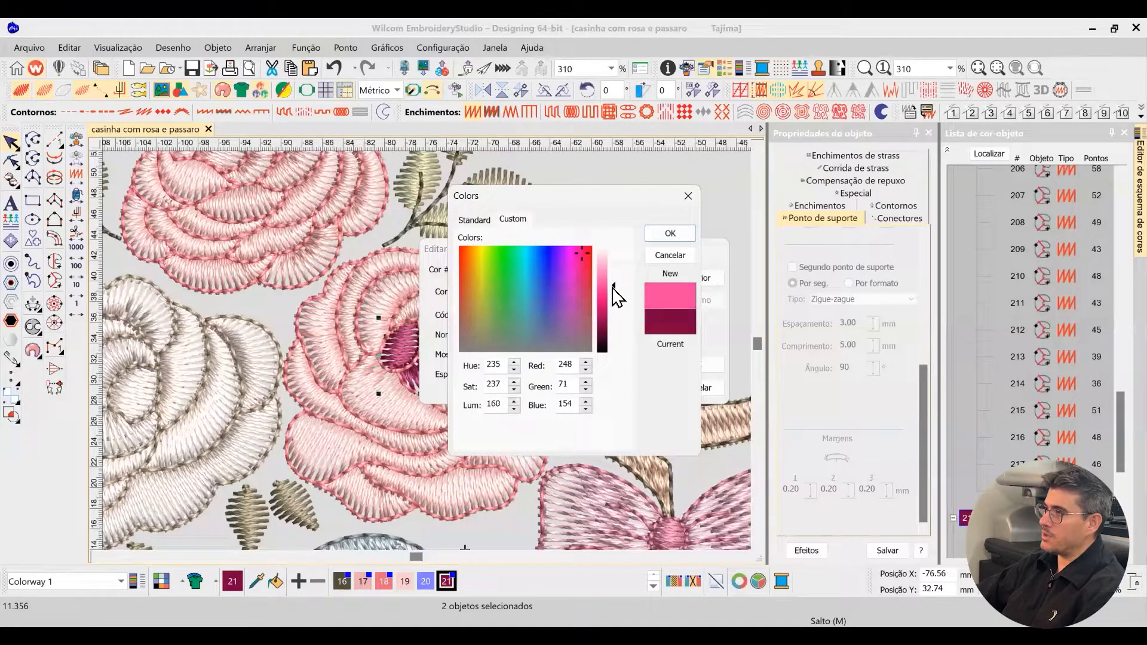
left_click(670, 233)
left_click(710, 365)
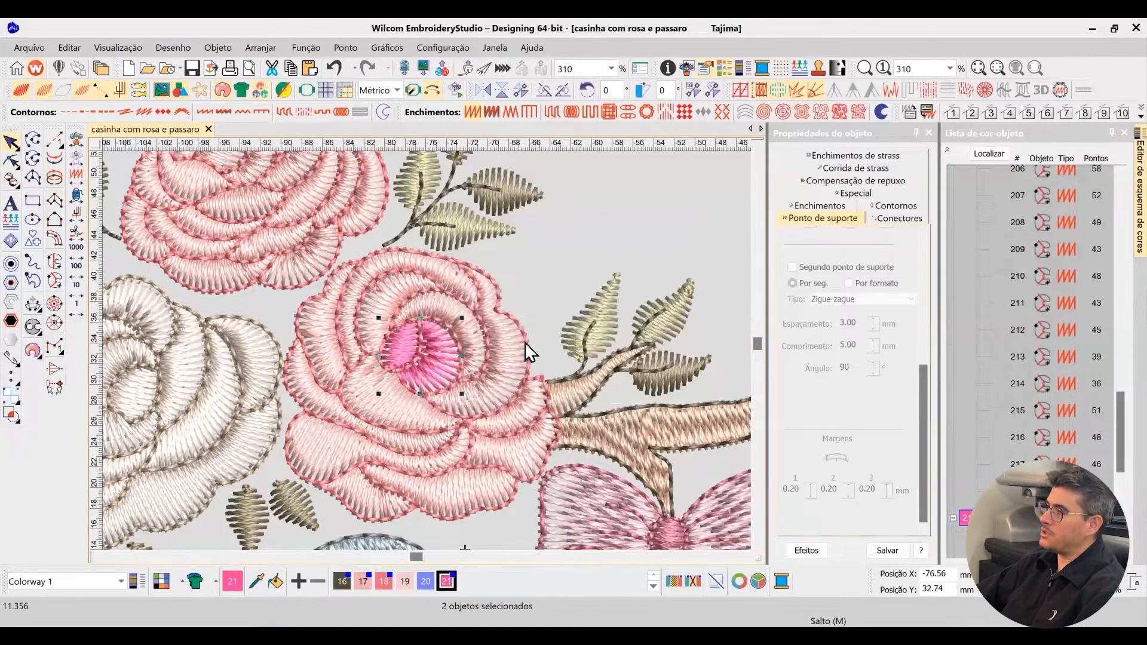
Deselect the rose centre and compare its new pink with the surrounding petals and the reference image.
left_click(594, 226)
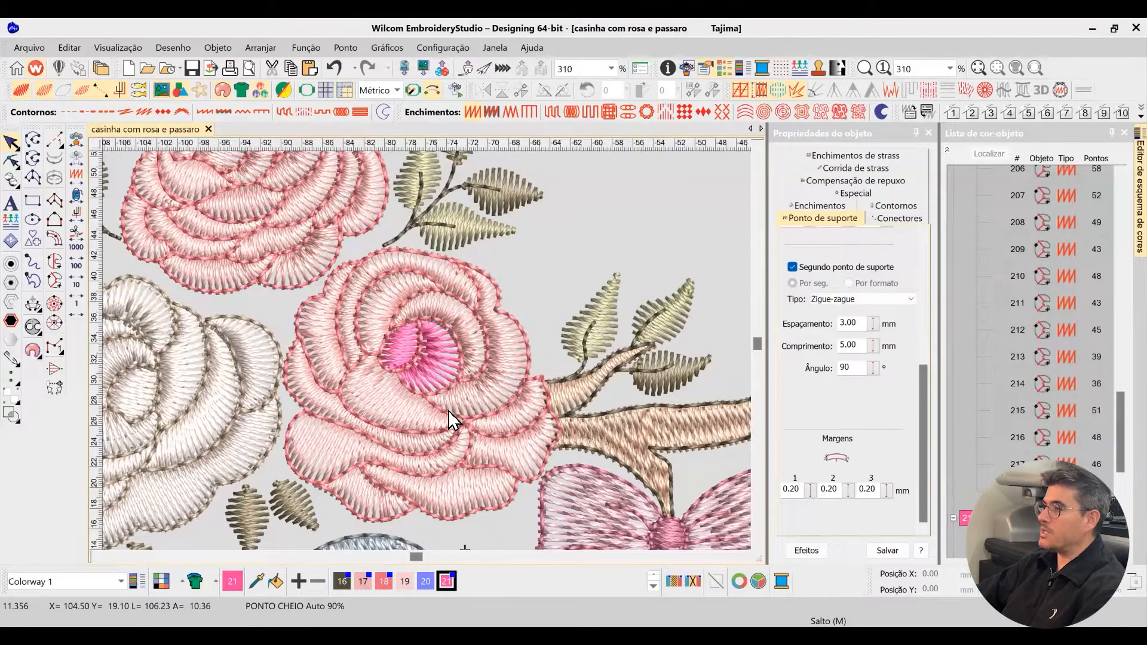
scroll(392, 345, "down", 1)
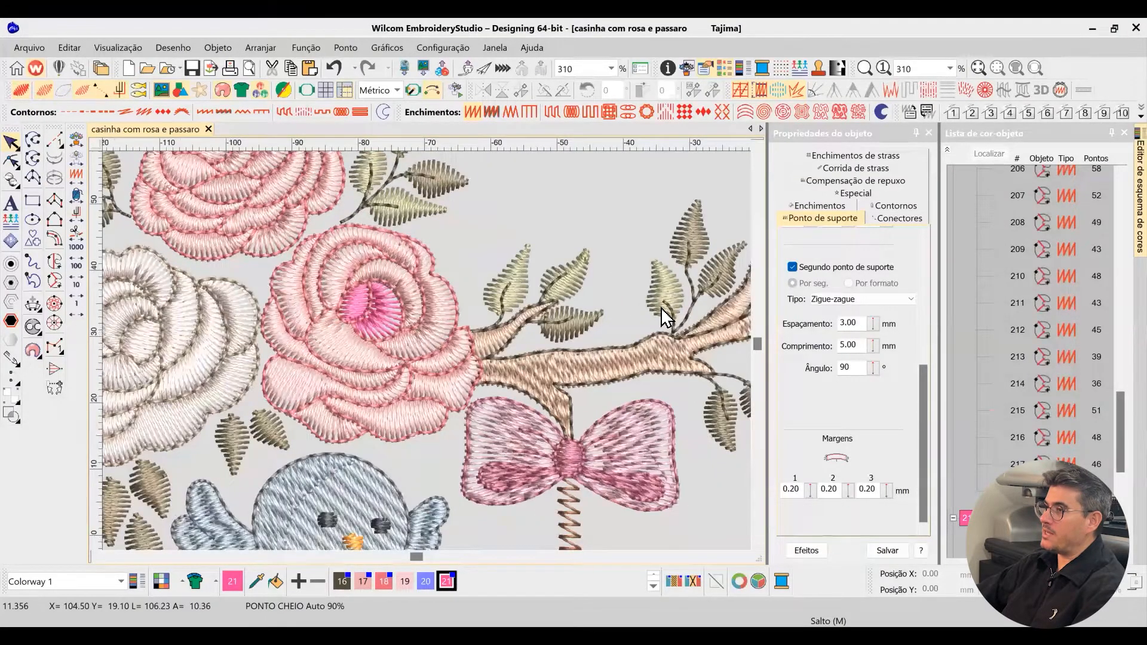
scroll(661, 307, "down", 5)
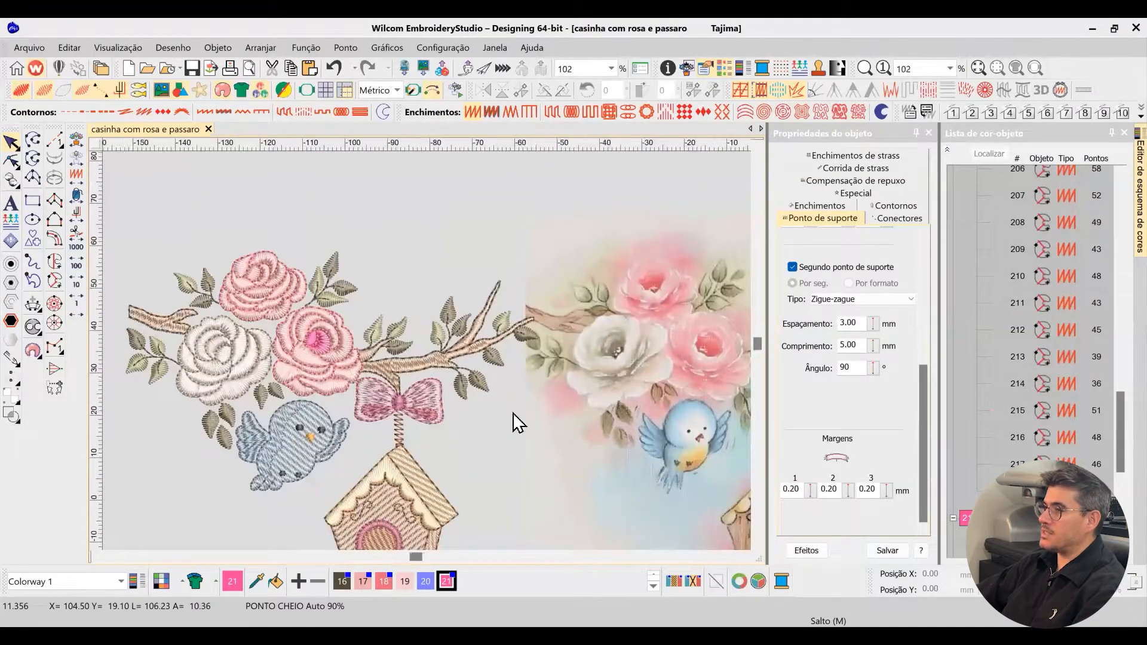
scroll(437, 323, "up", 2)
scroll(462, 333, "up", 2)
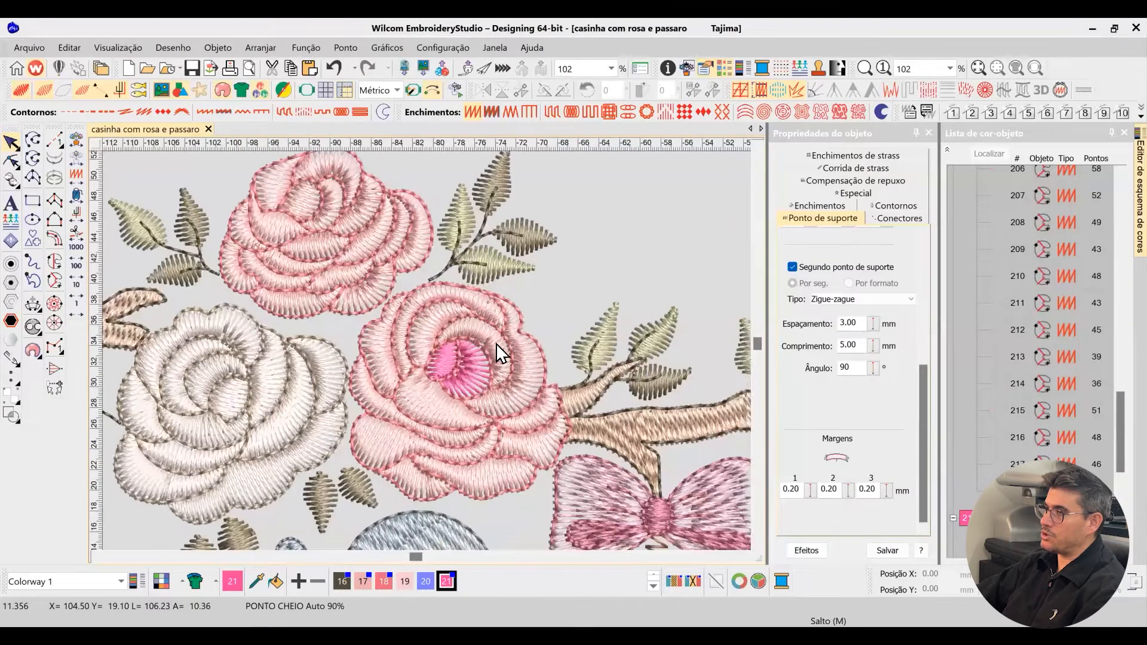
scroll(468, 374, "up", 1)
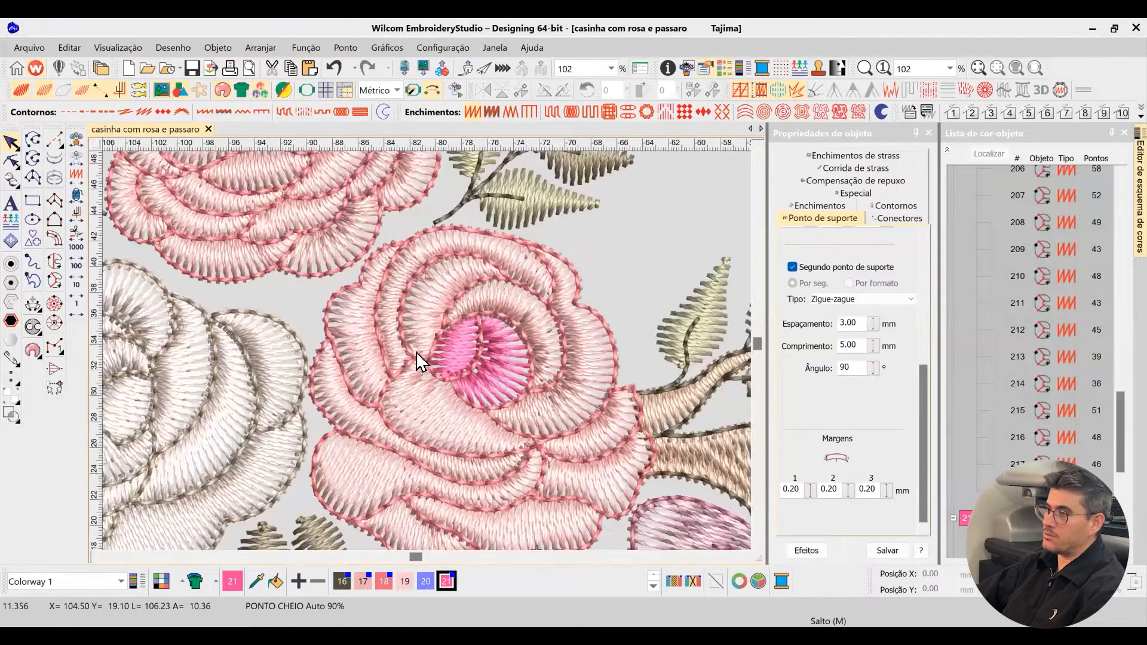
scroll(446, 328, "down", 2)
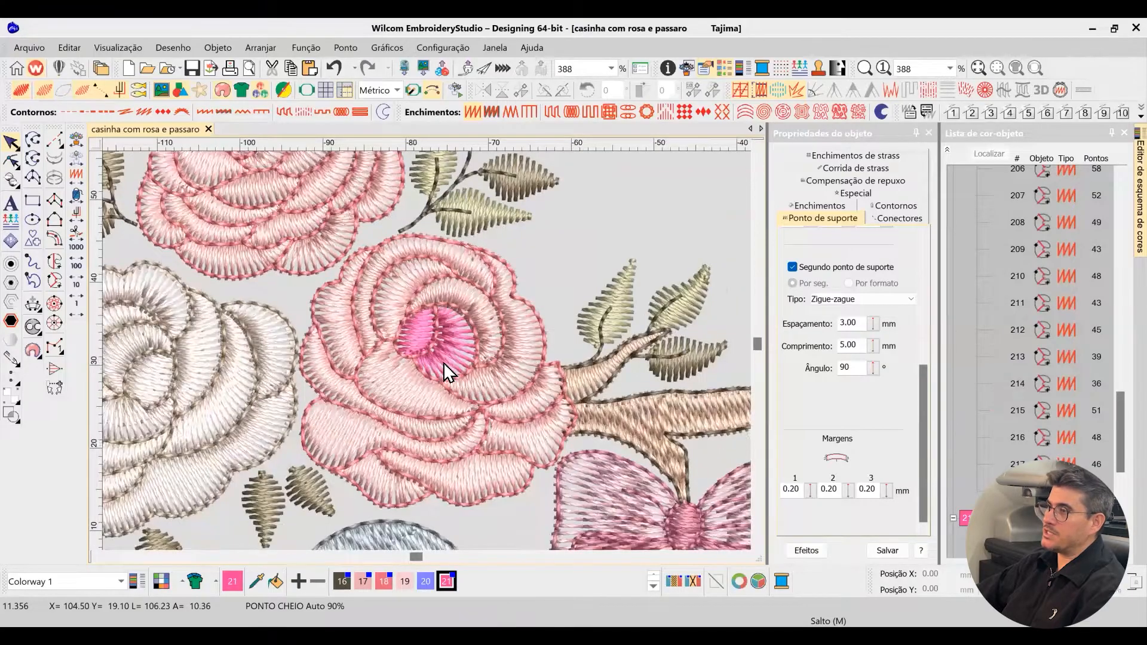
scroll(449, 358, "down", 2)
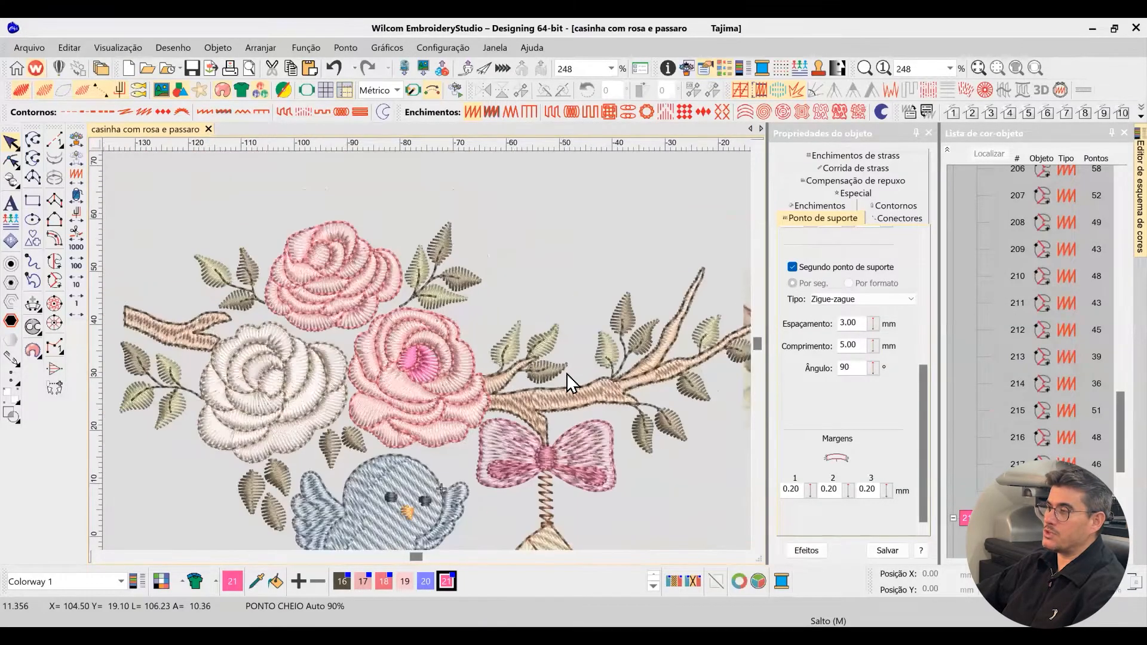
Compare the embroidered roses, bow and bird with the reference image, examining the white rose's petals and outlines up close.
scroll(472, 344, "down", 3)
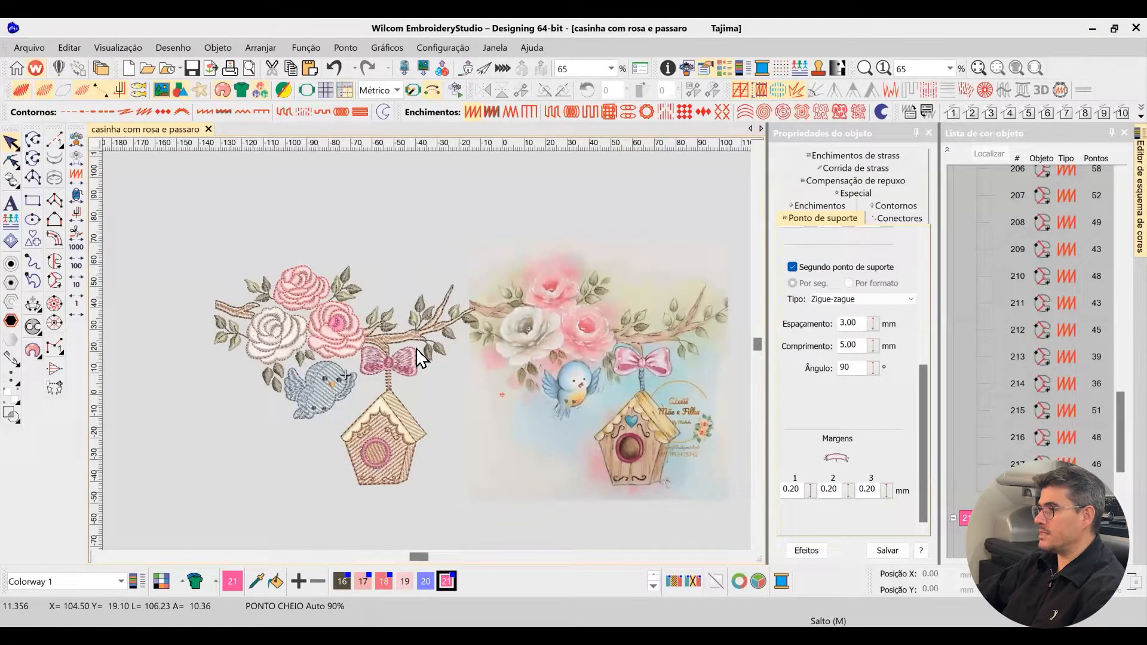
scroll(293, 338, "up", 5)
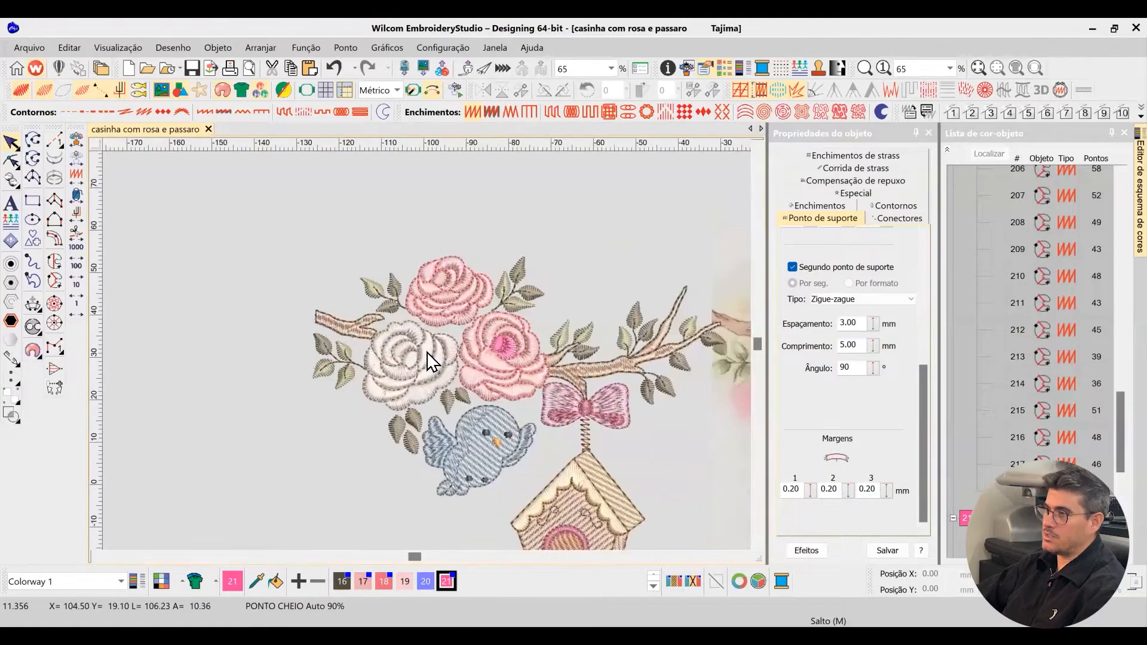
scroll(455, 362, "up", 2)
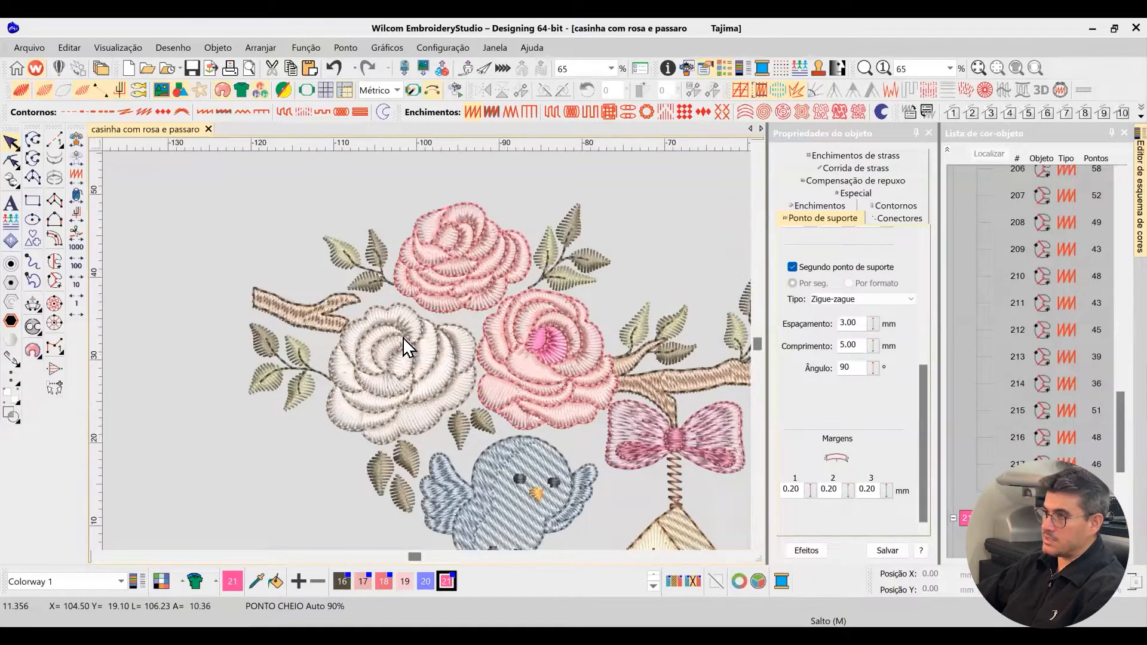
scroll(405, 346, "up", 1)
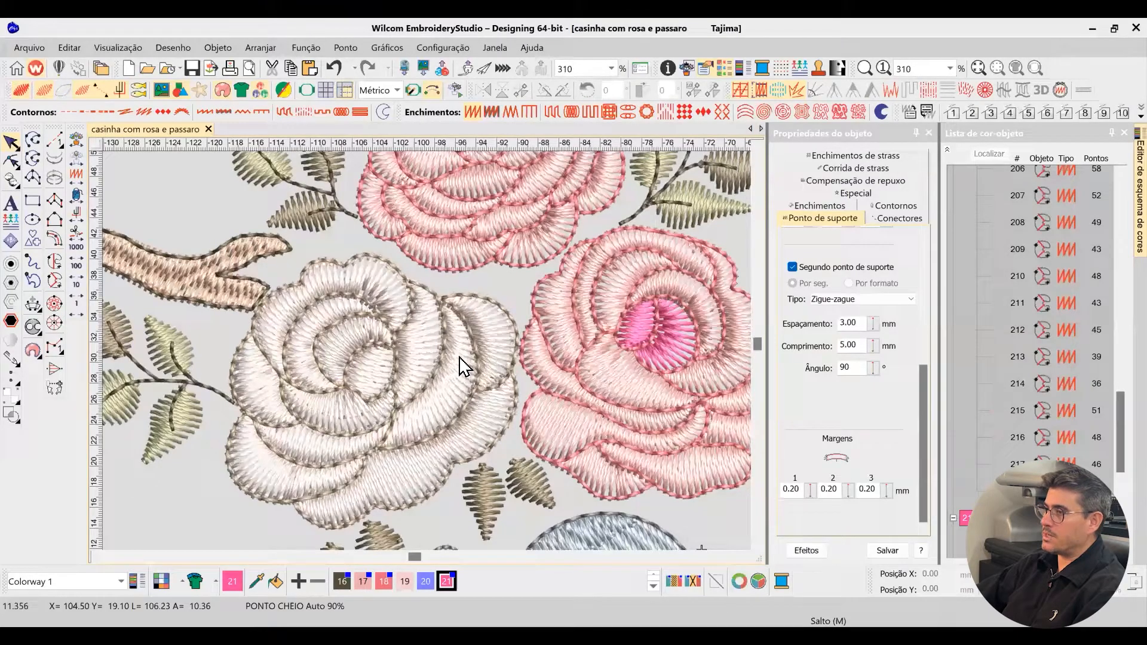
scroll(582, 377, "up", 2)
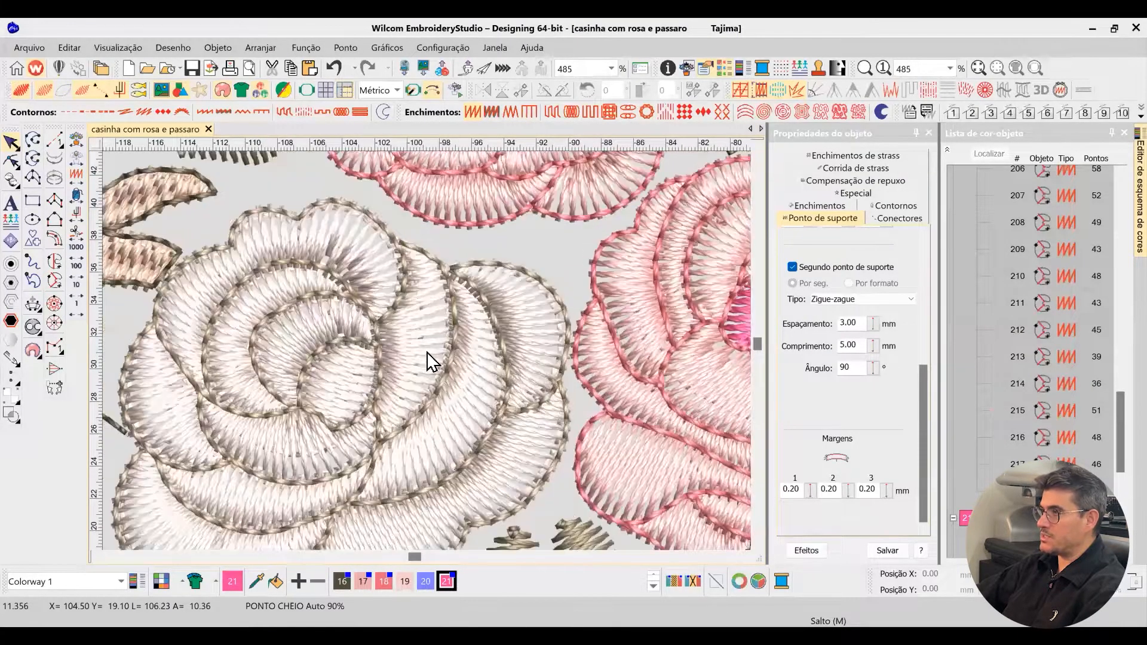
scroll(426, 359, "down", 4)
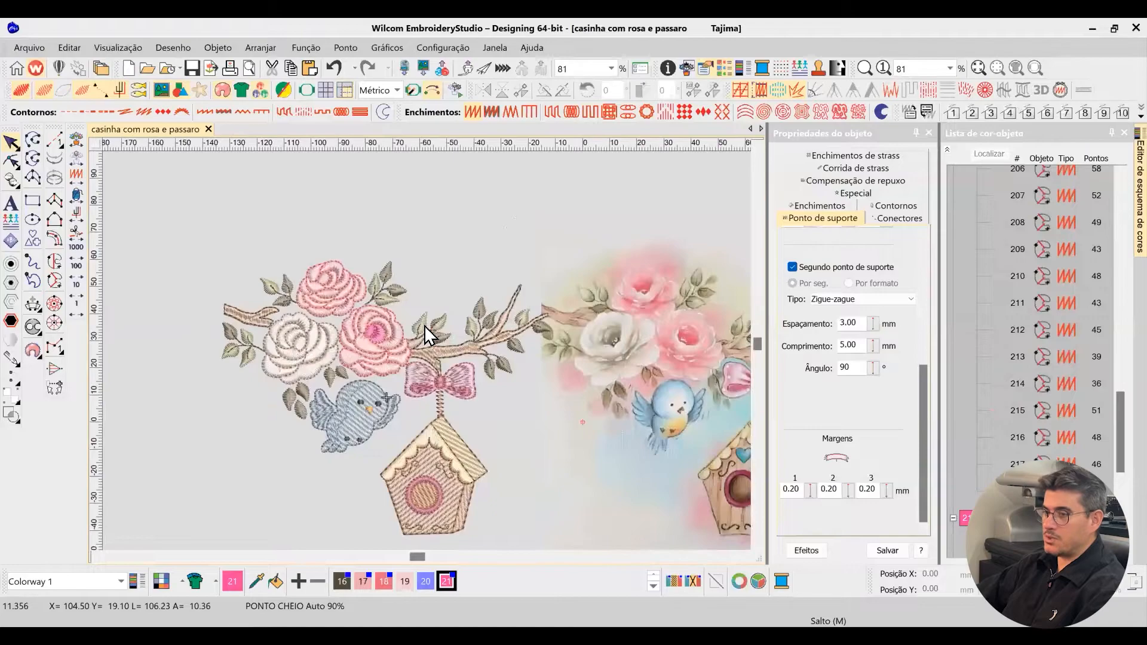
scroll(376, 406, "up", 1)
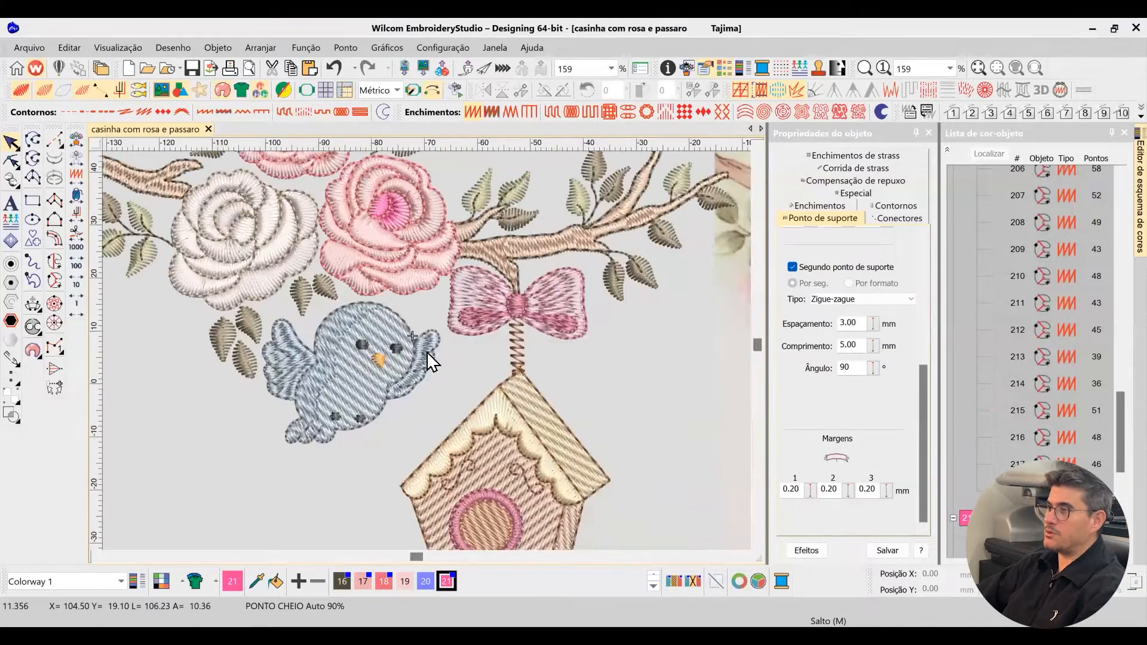
scroll(435, 357, "down", 1)
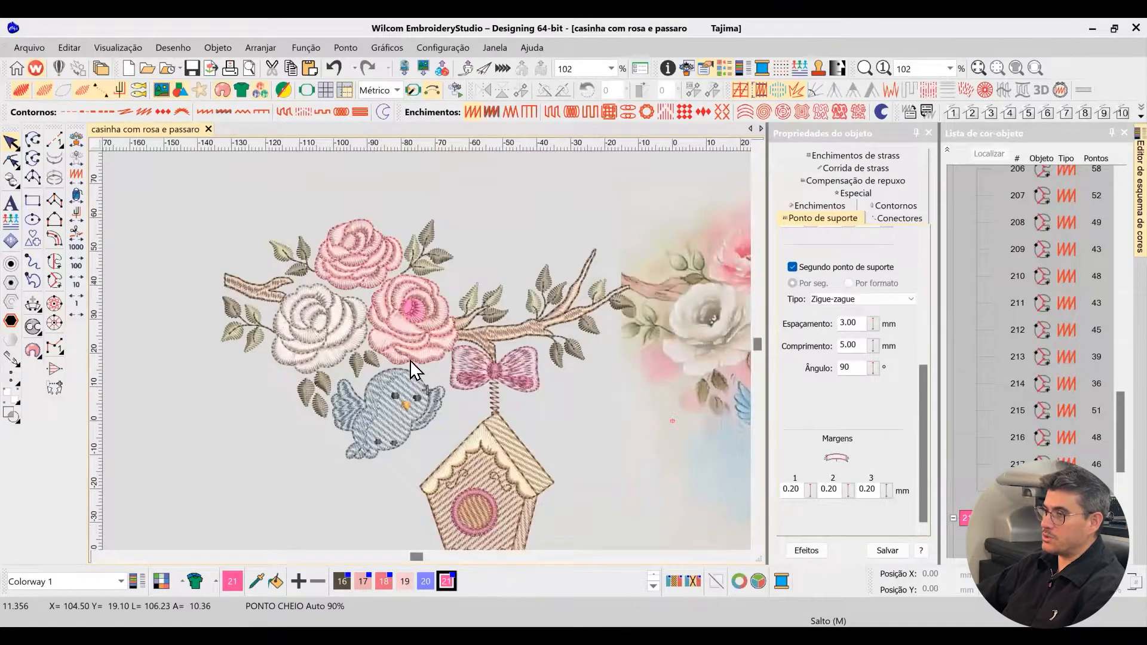
Inspect the birdhouse's cream scalloped roof trim up close, showing its reshape points, and leave its shape unedited.
scroll(418, 368, "down", 1)
scroll(406, 433, "up", 2)
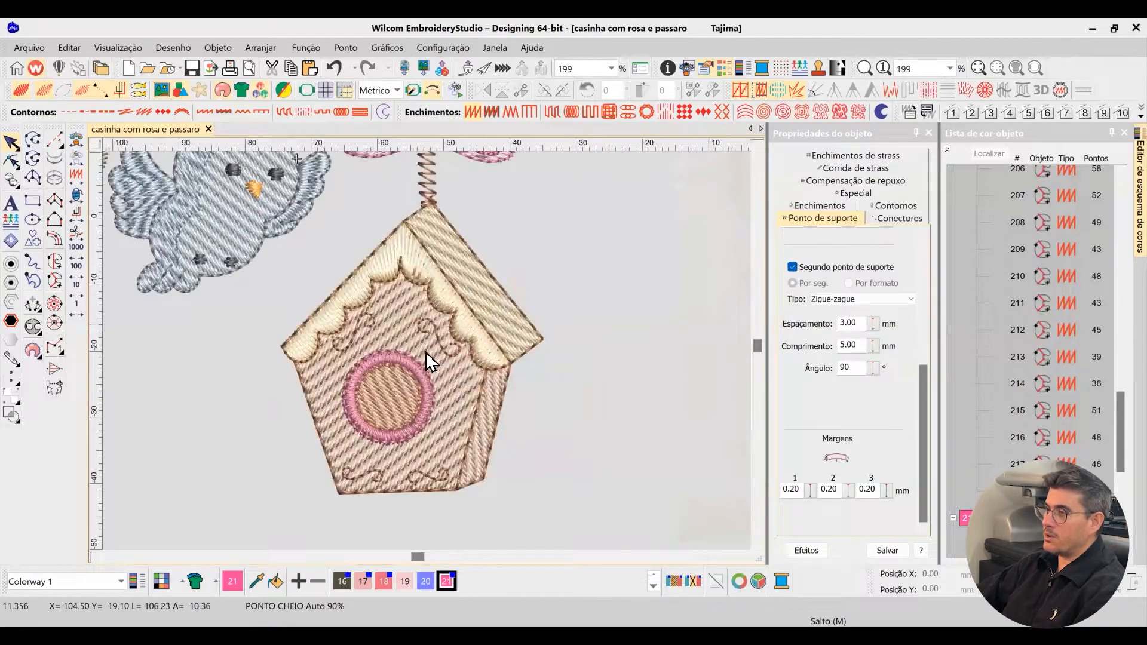
scroll(359, 278, "up", 1)
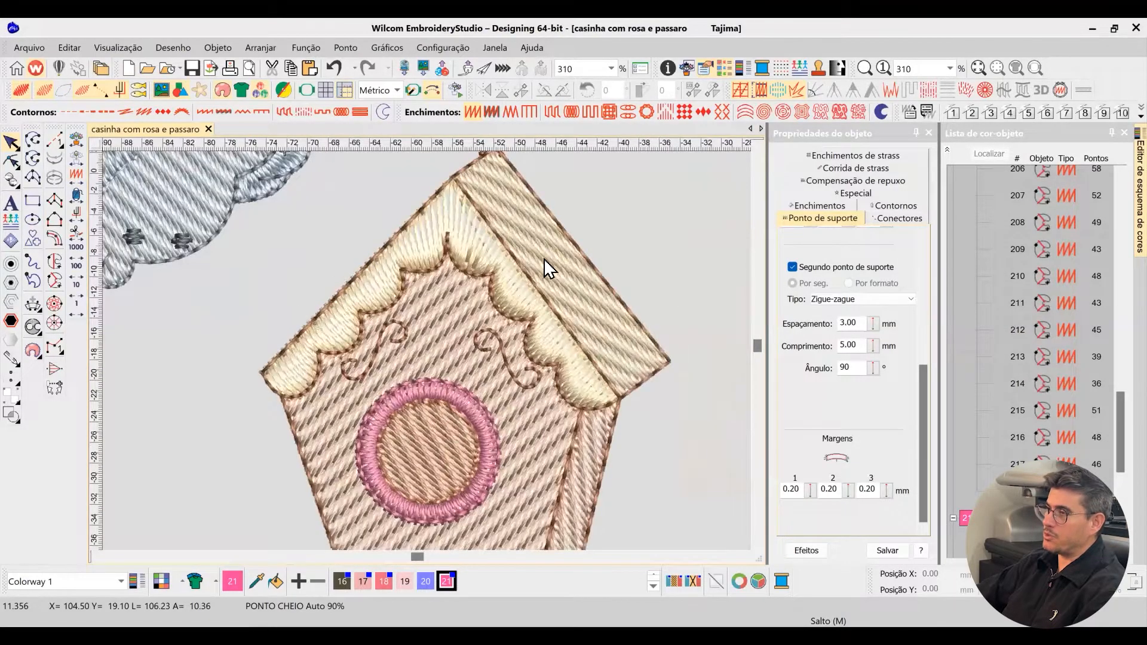
left_click(628, 338)
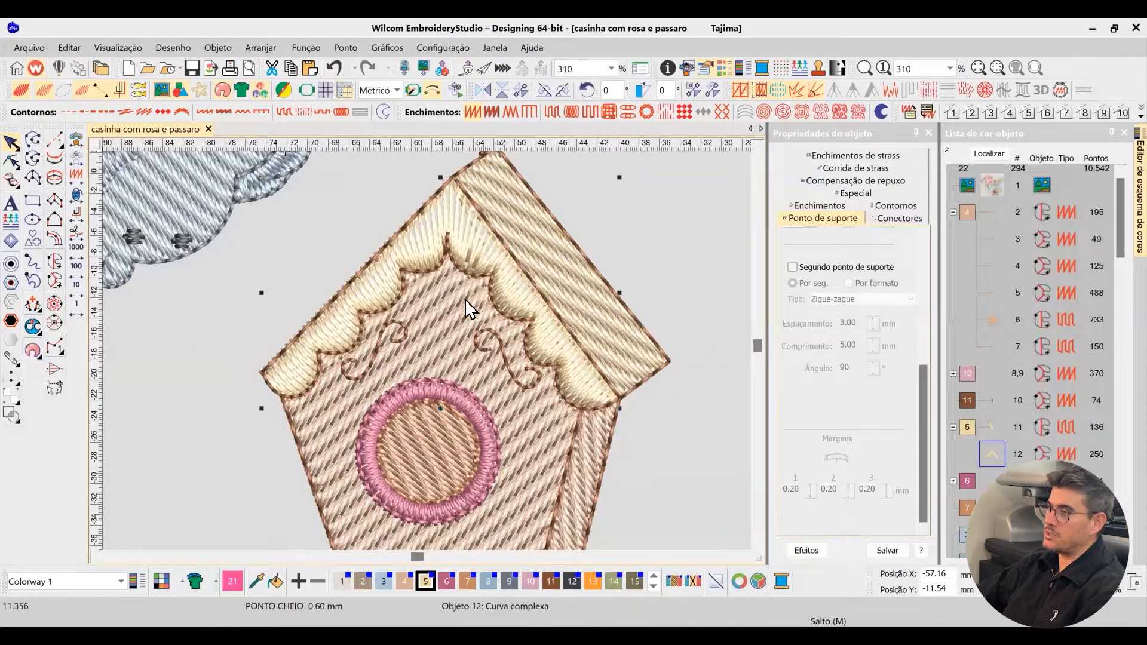
scroll(427, 352, "up", 3)
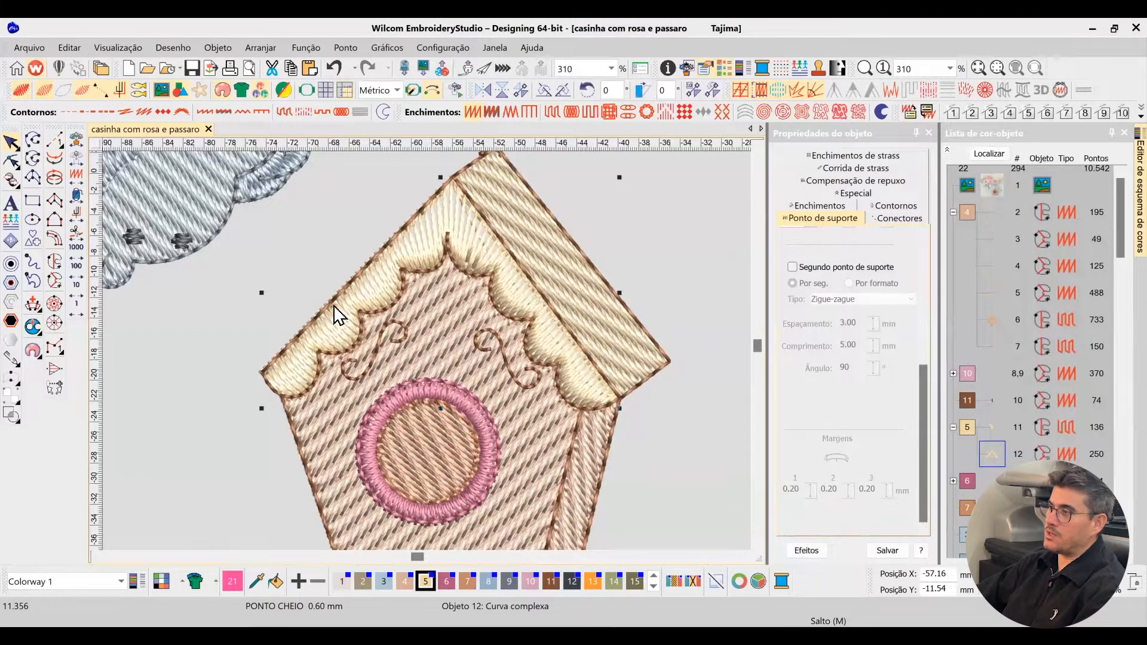
left_click(20, 159)
key("Escape")
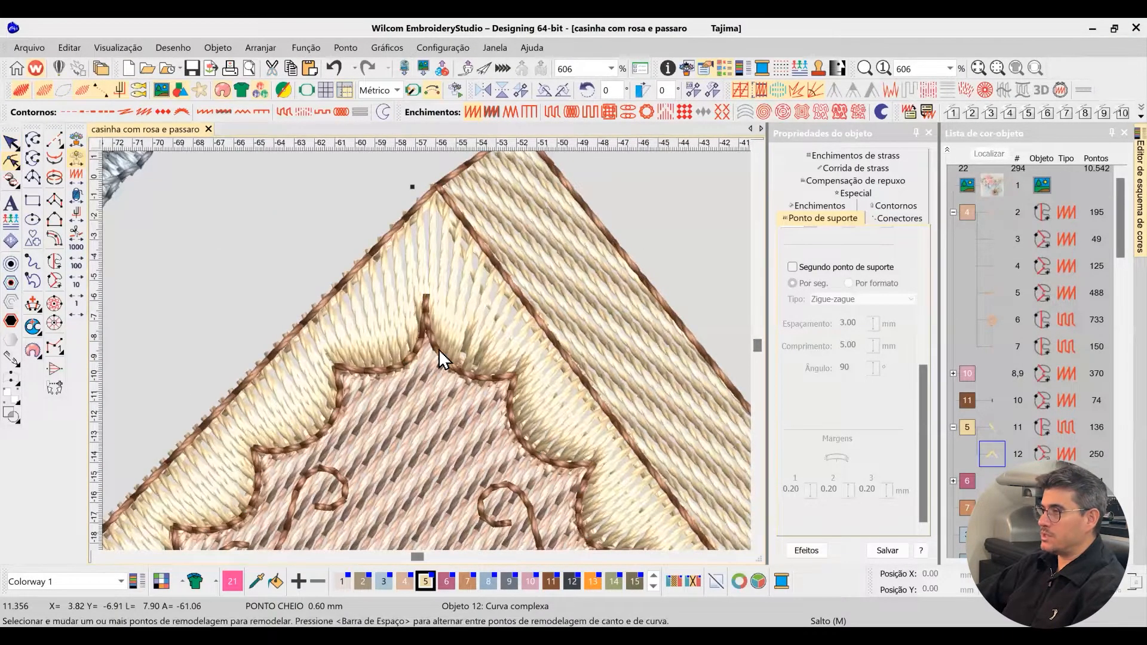
scroll(442, 359, "down", 2)
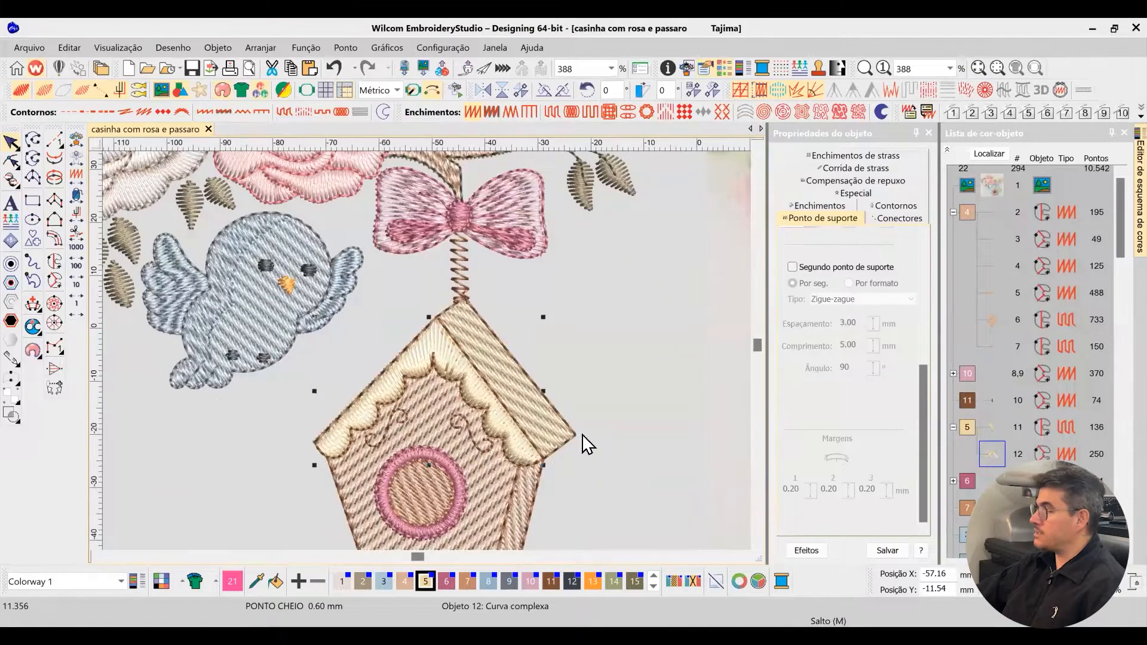
key("0")
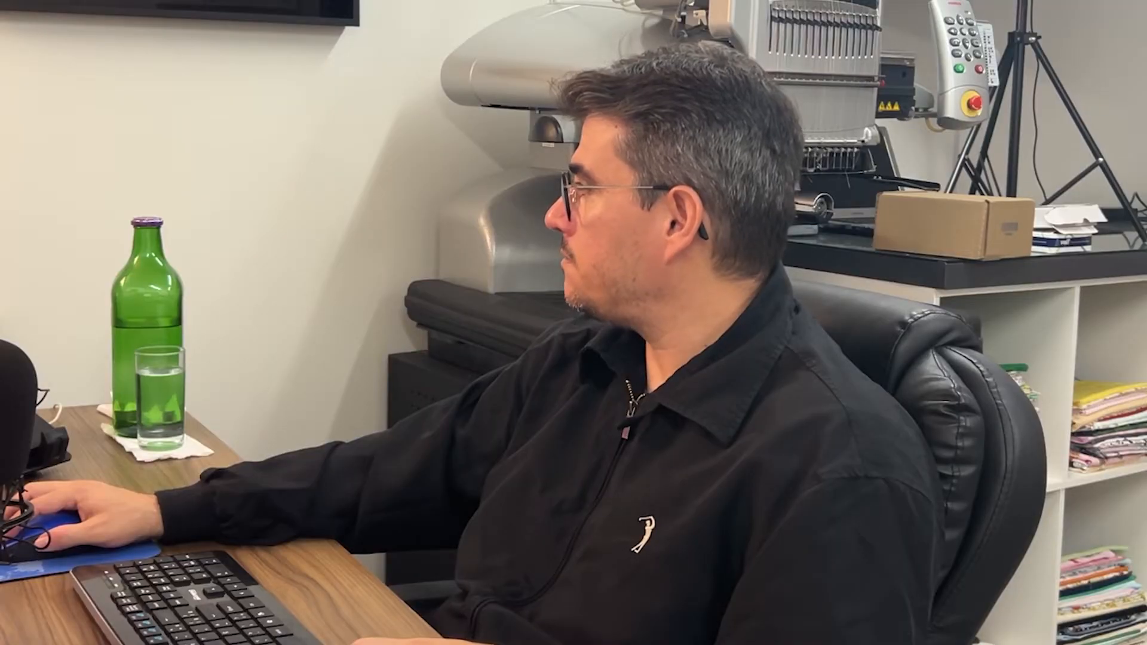